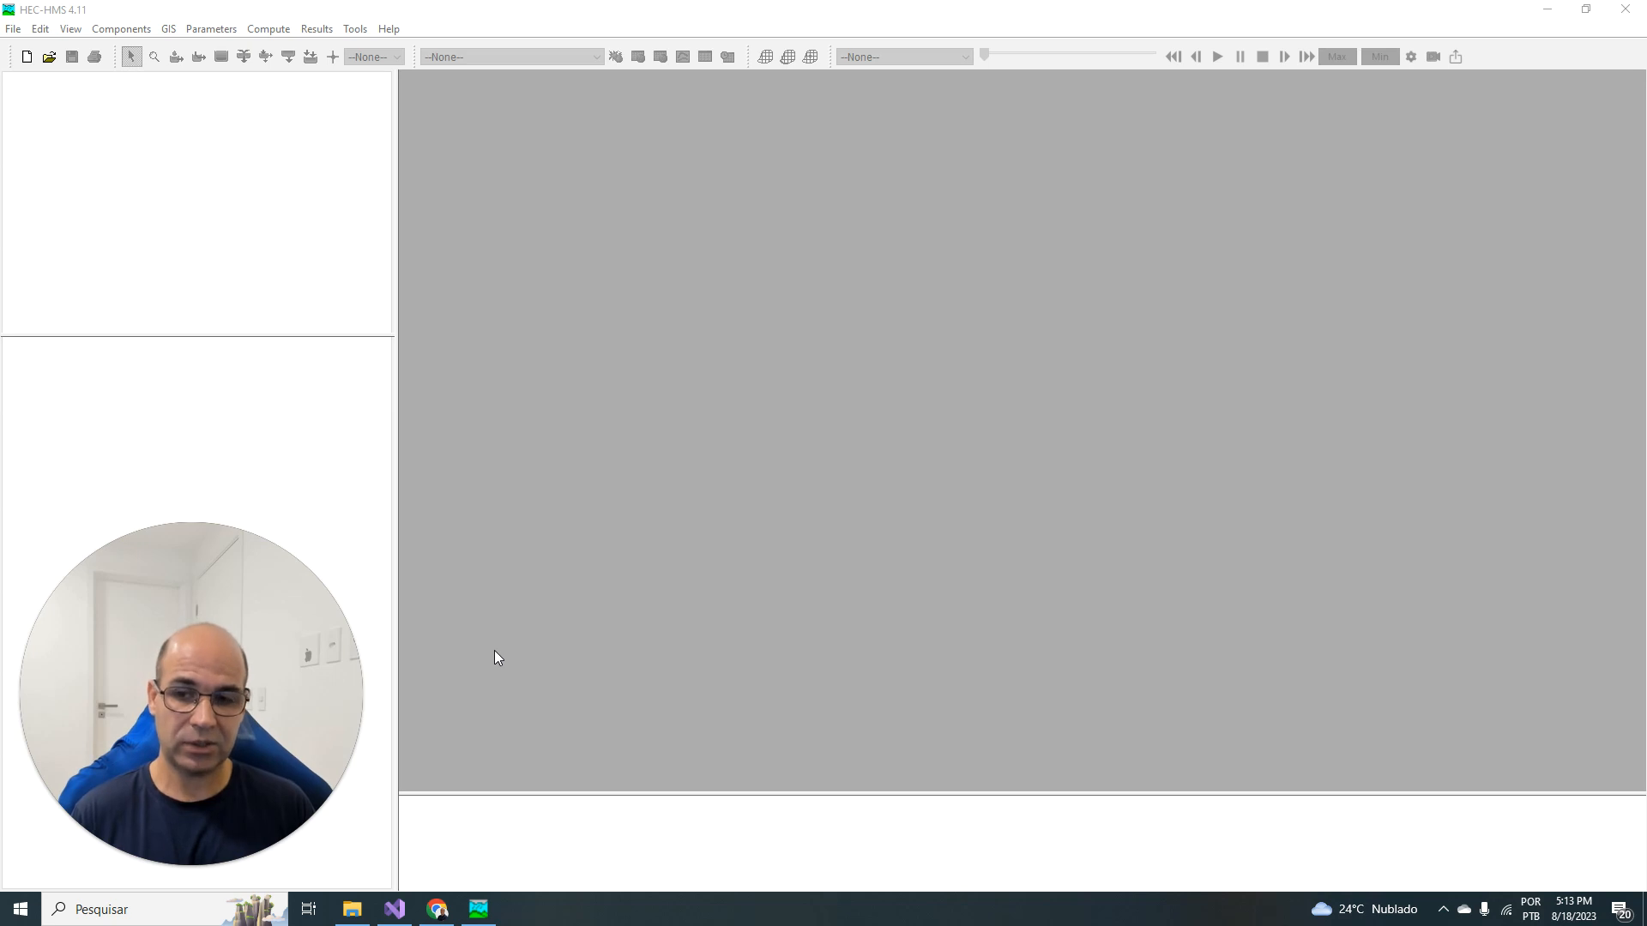
Step: Start a new project and set its location to E:\BaciaMundau\HEC-HMS
left_click(26, 58)
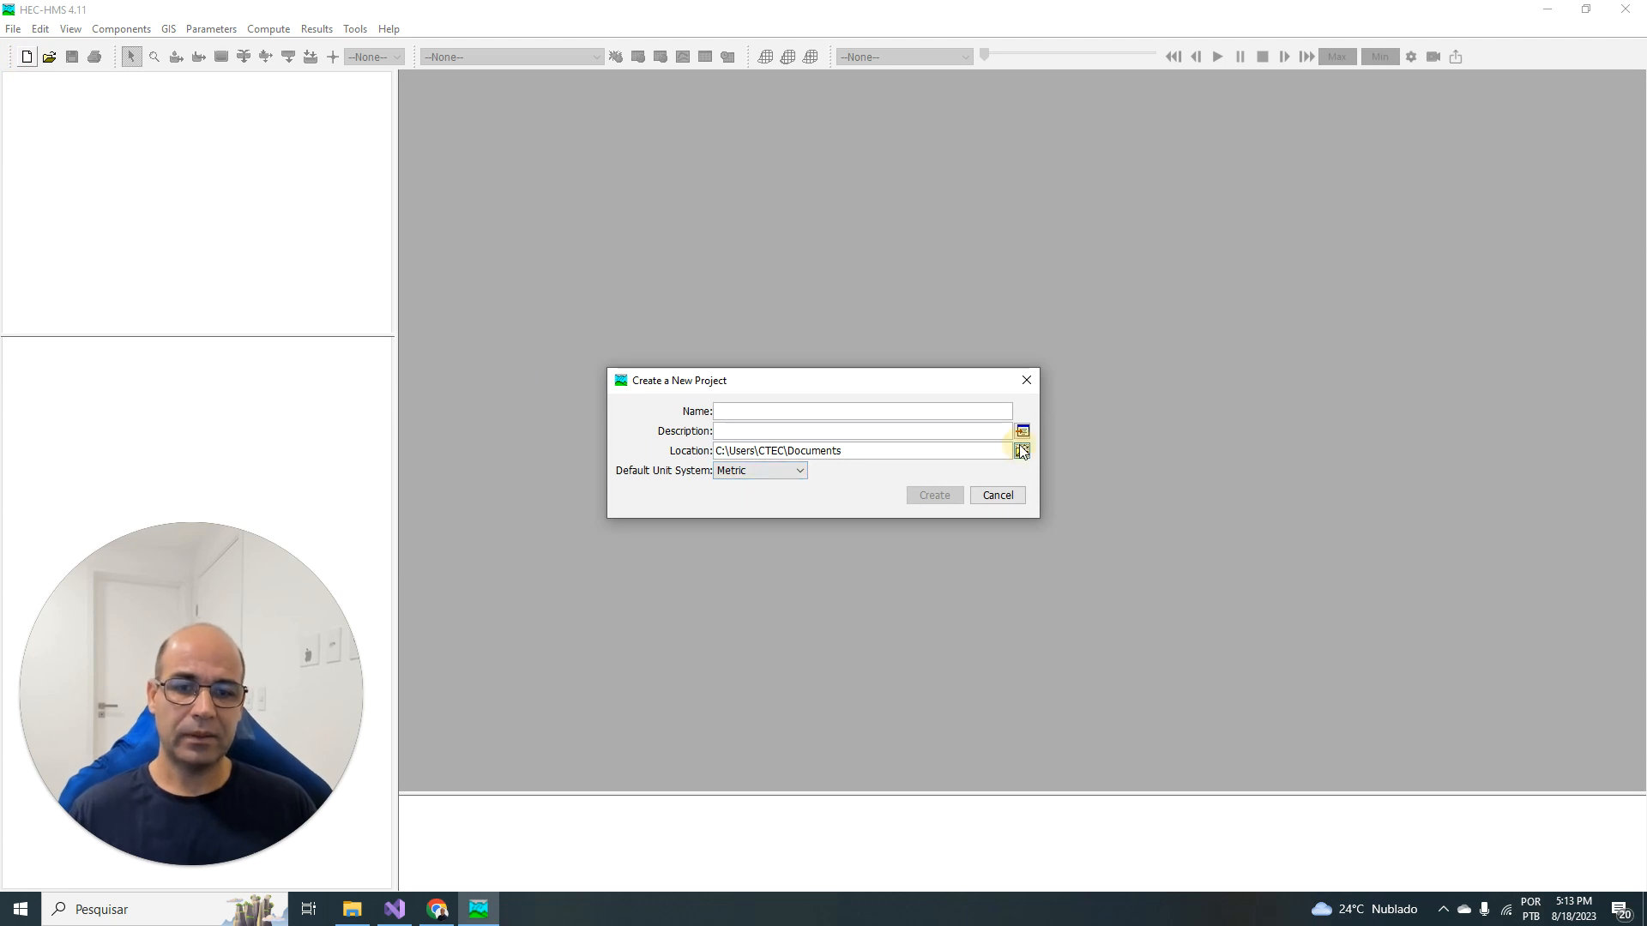
left_click(1021, 452)
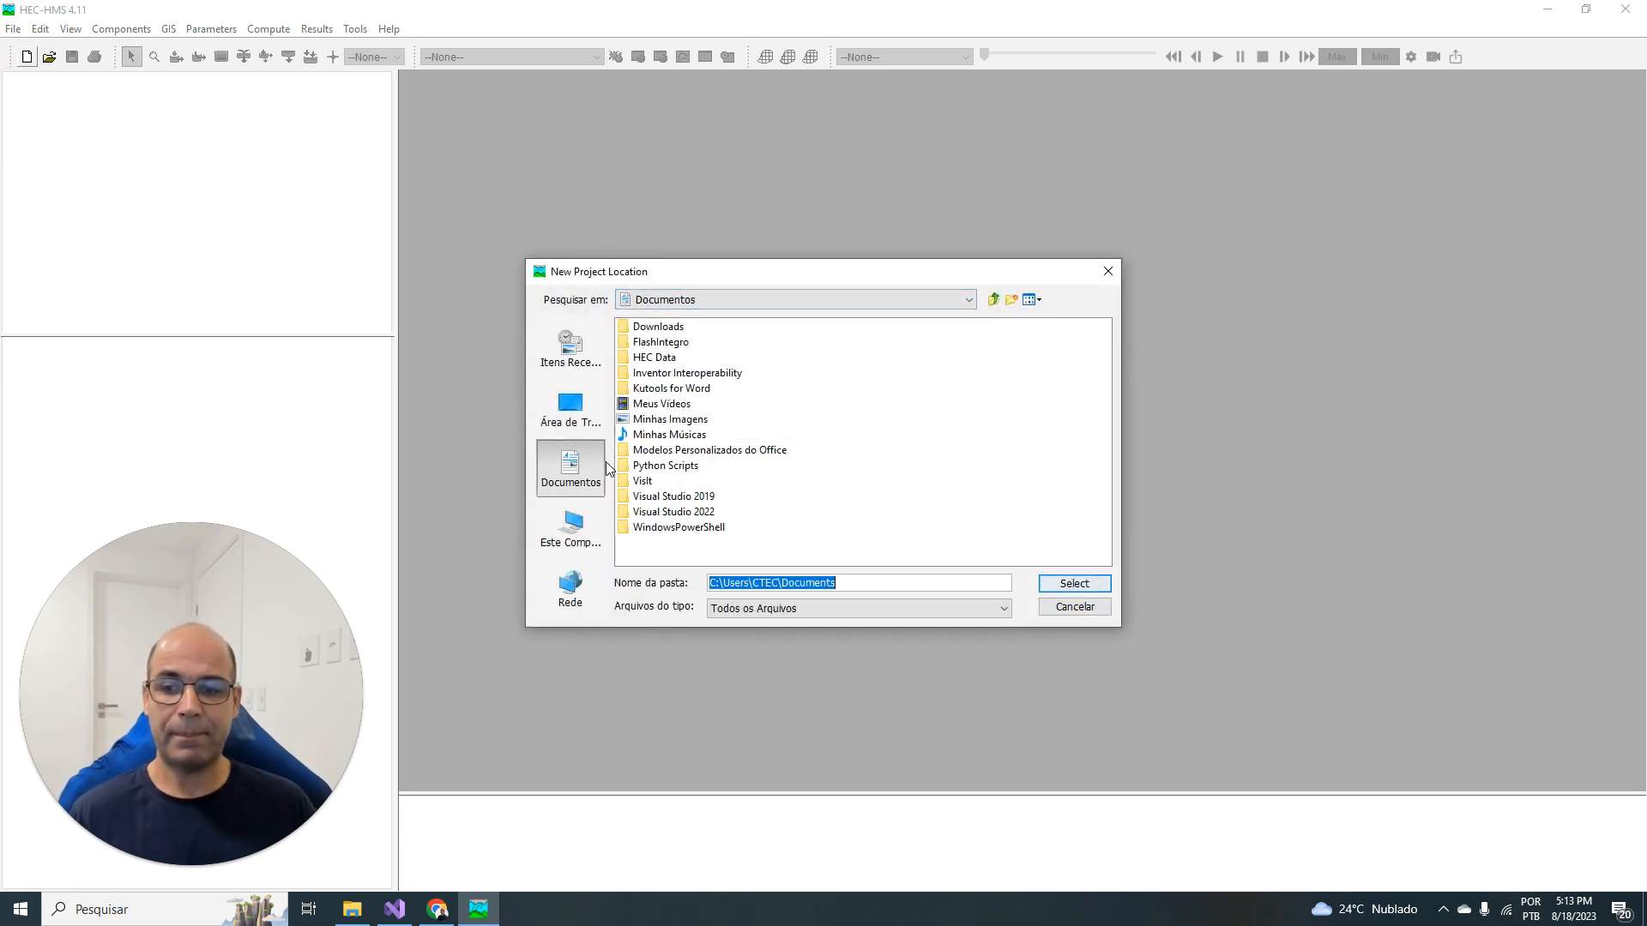
left_click(574, 530)
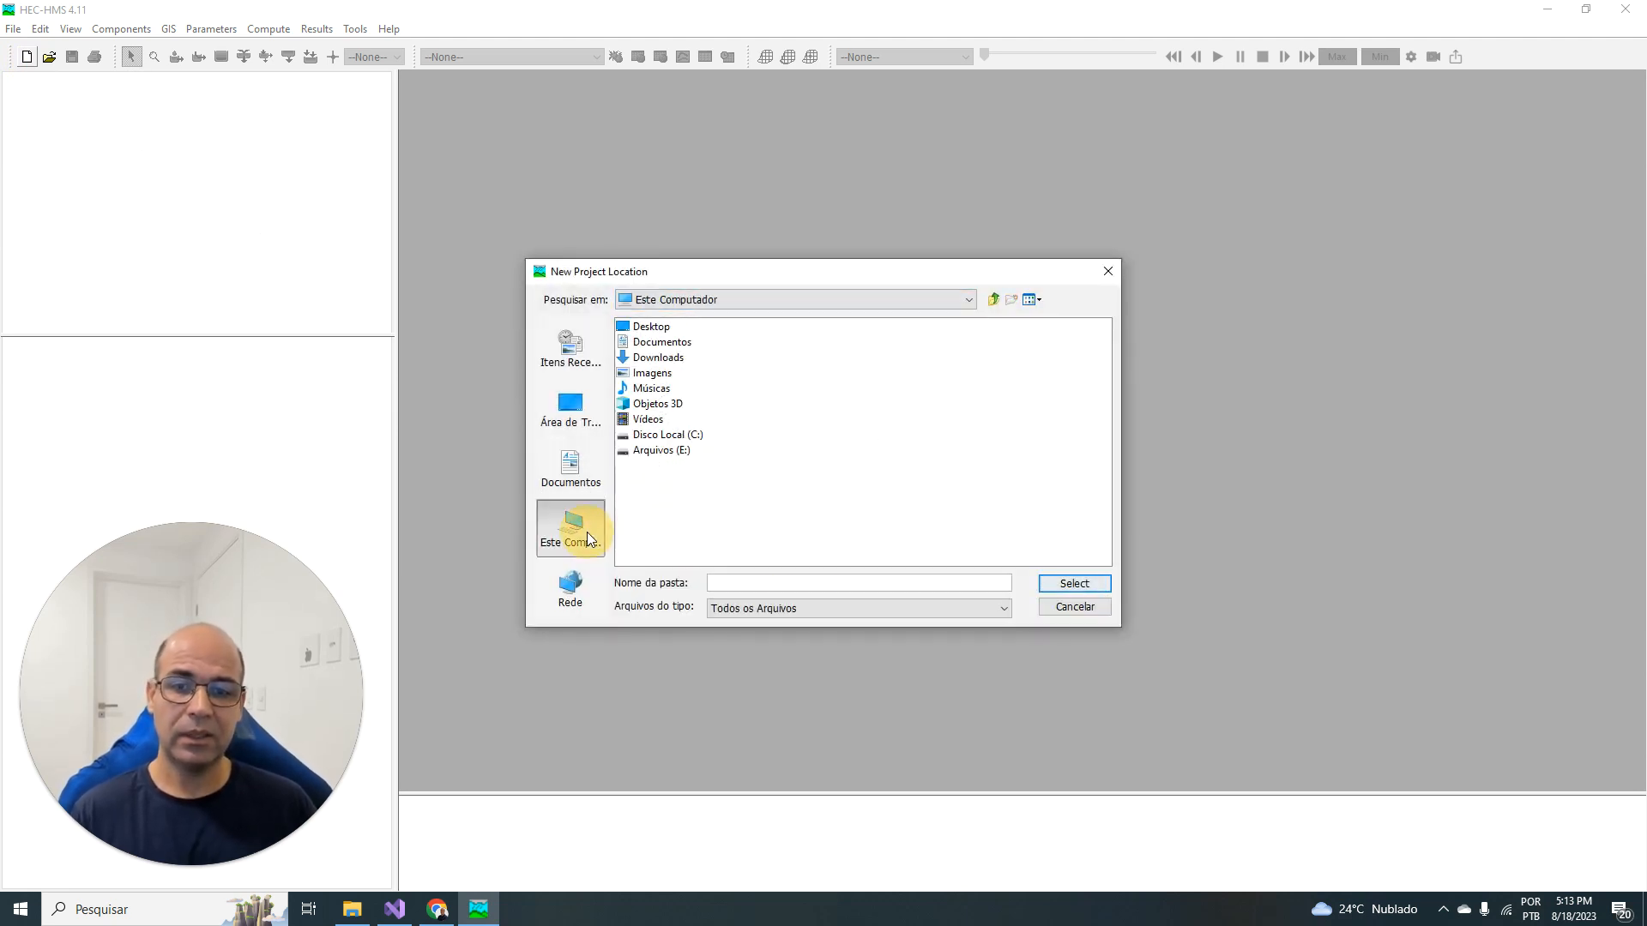
double_click(666, 449)
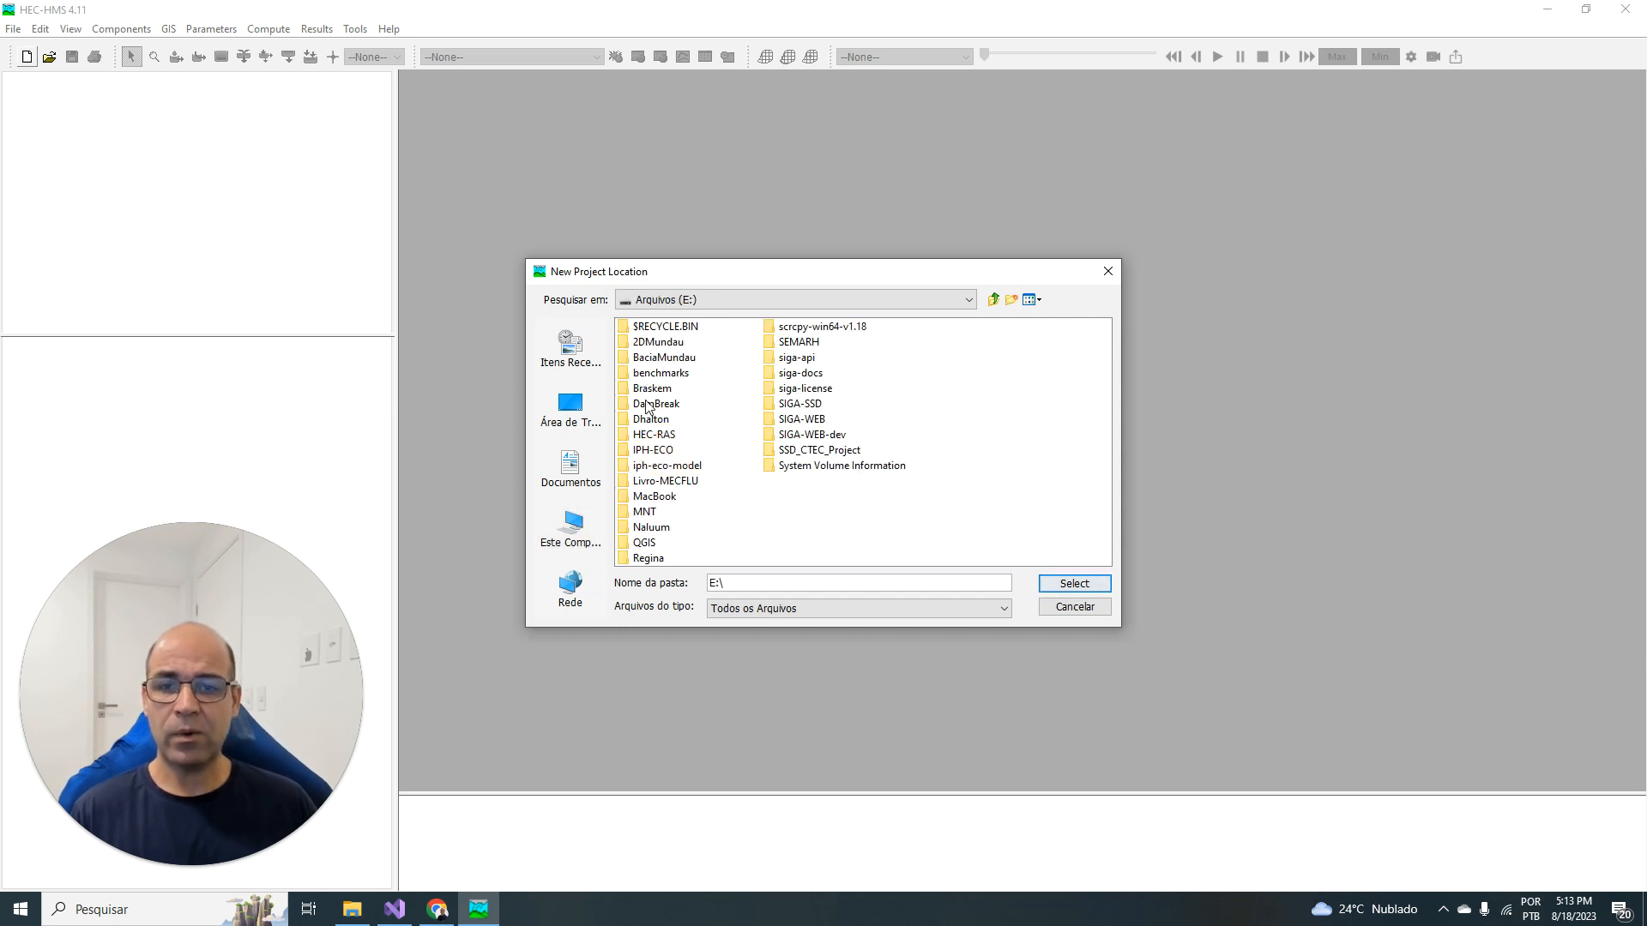
double_click(669, 358)
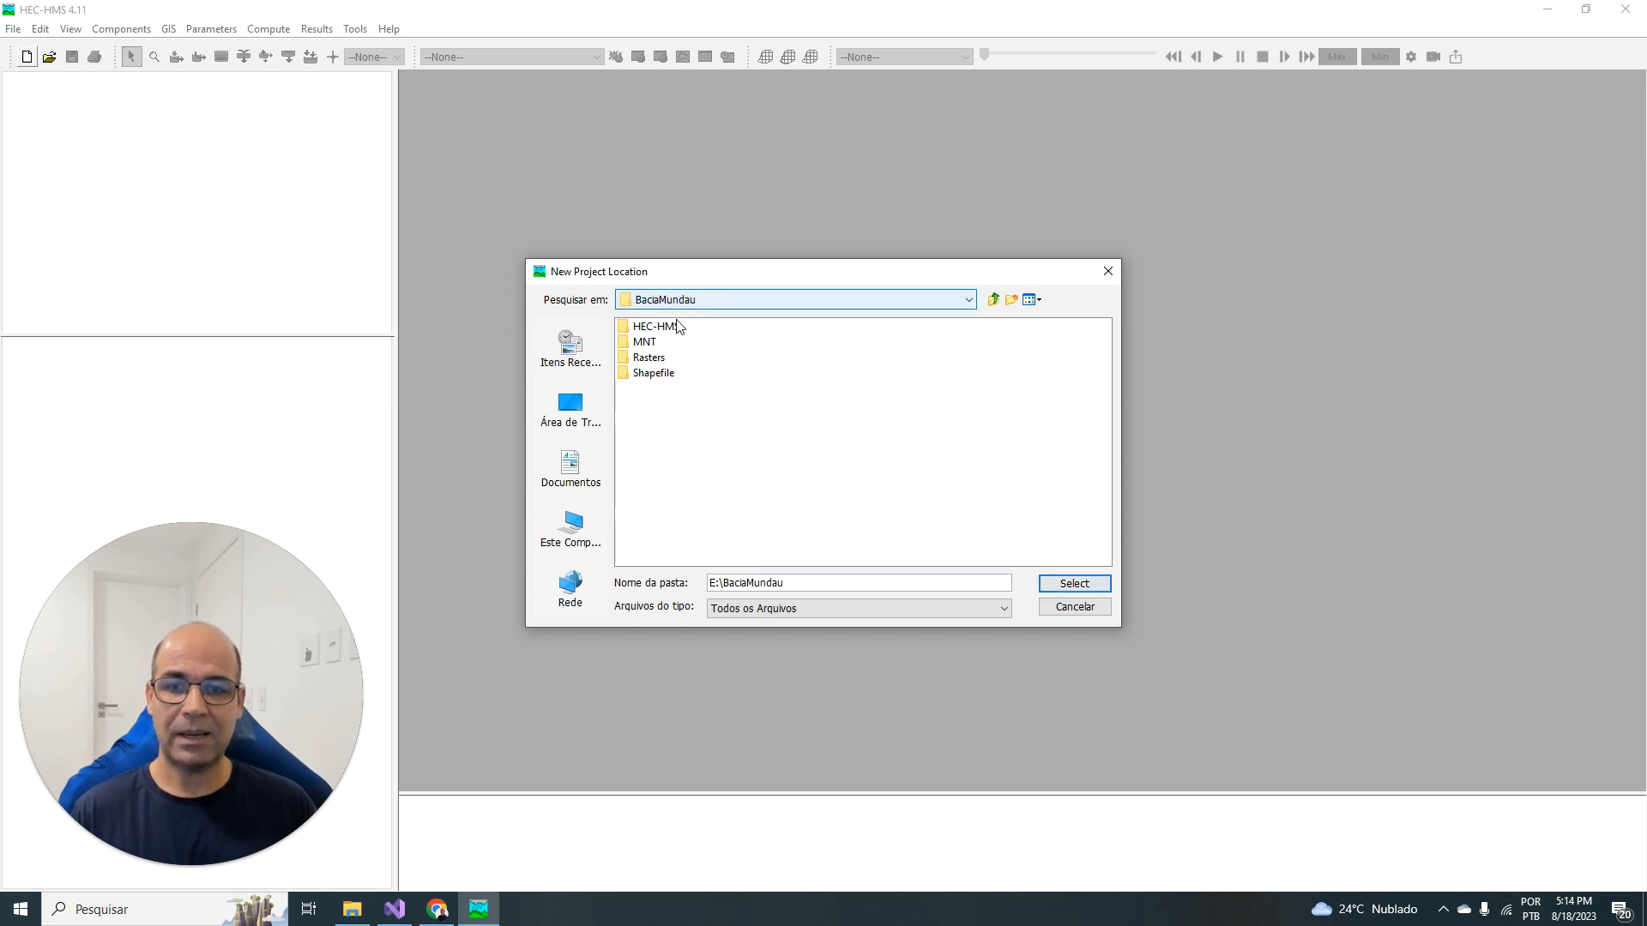
left_click(657, 327)
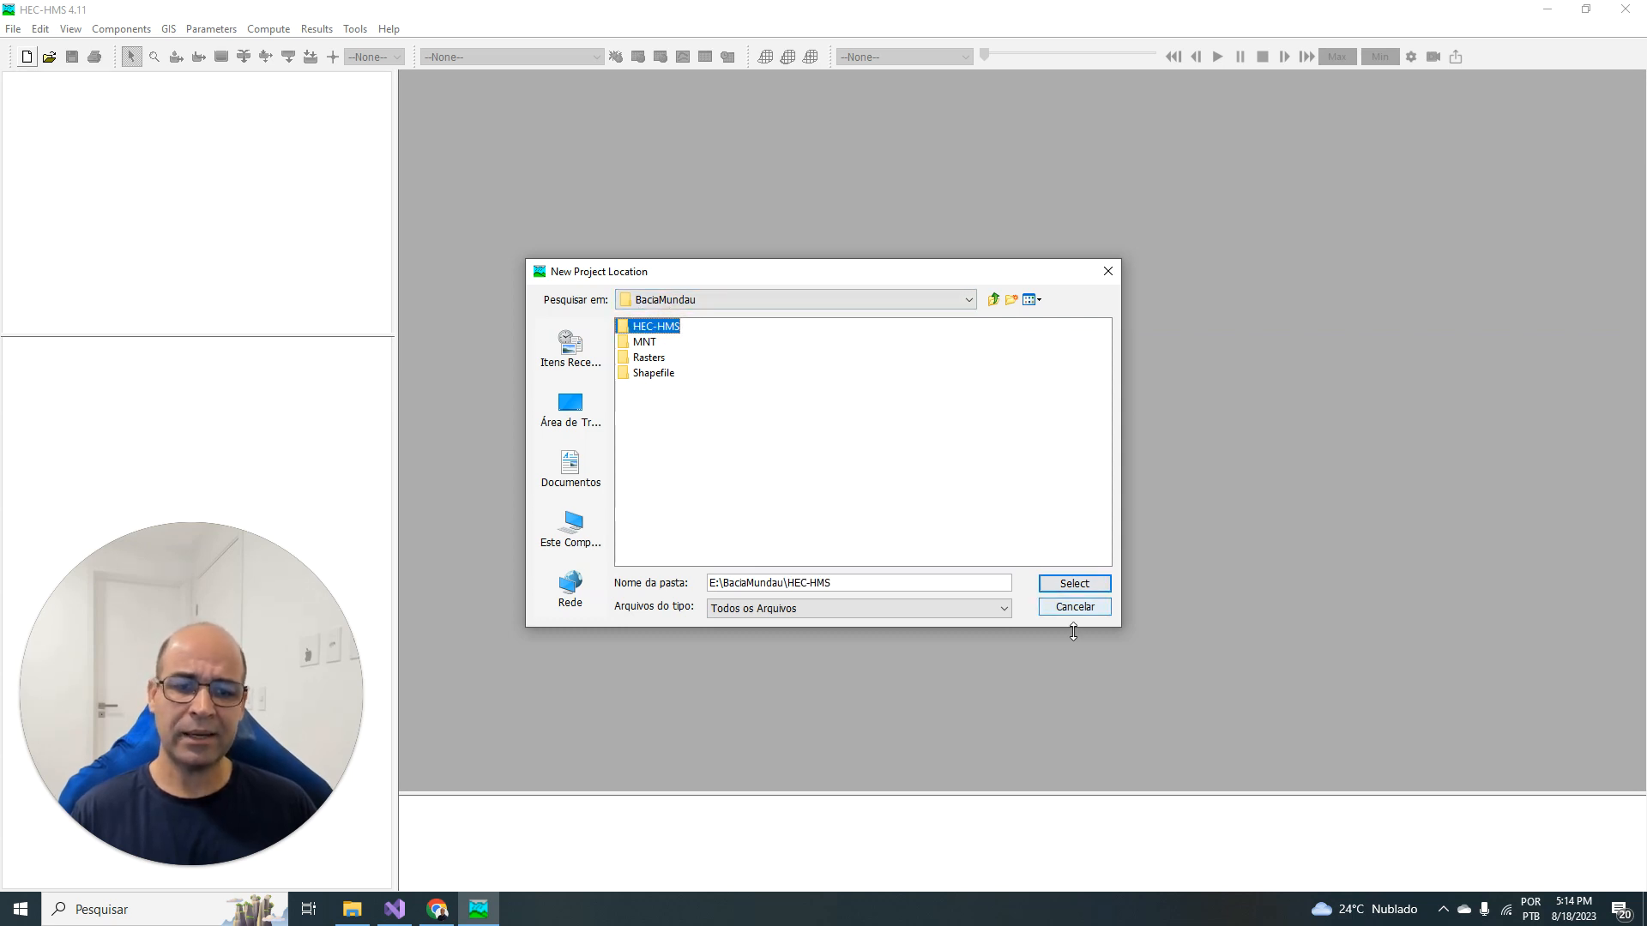
left_click(1083, 587)
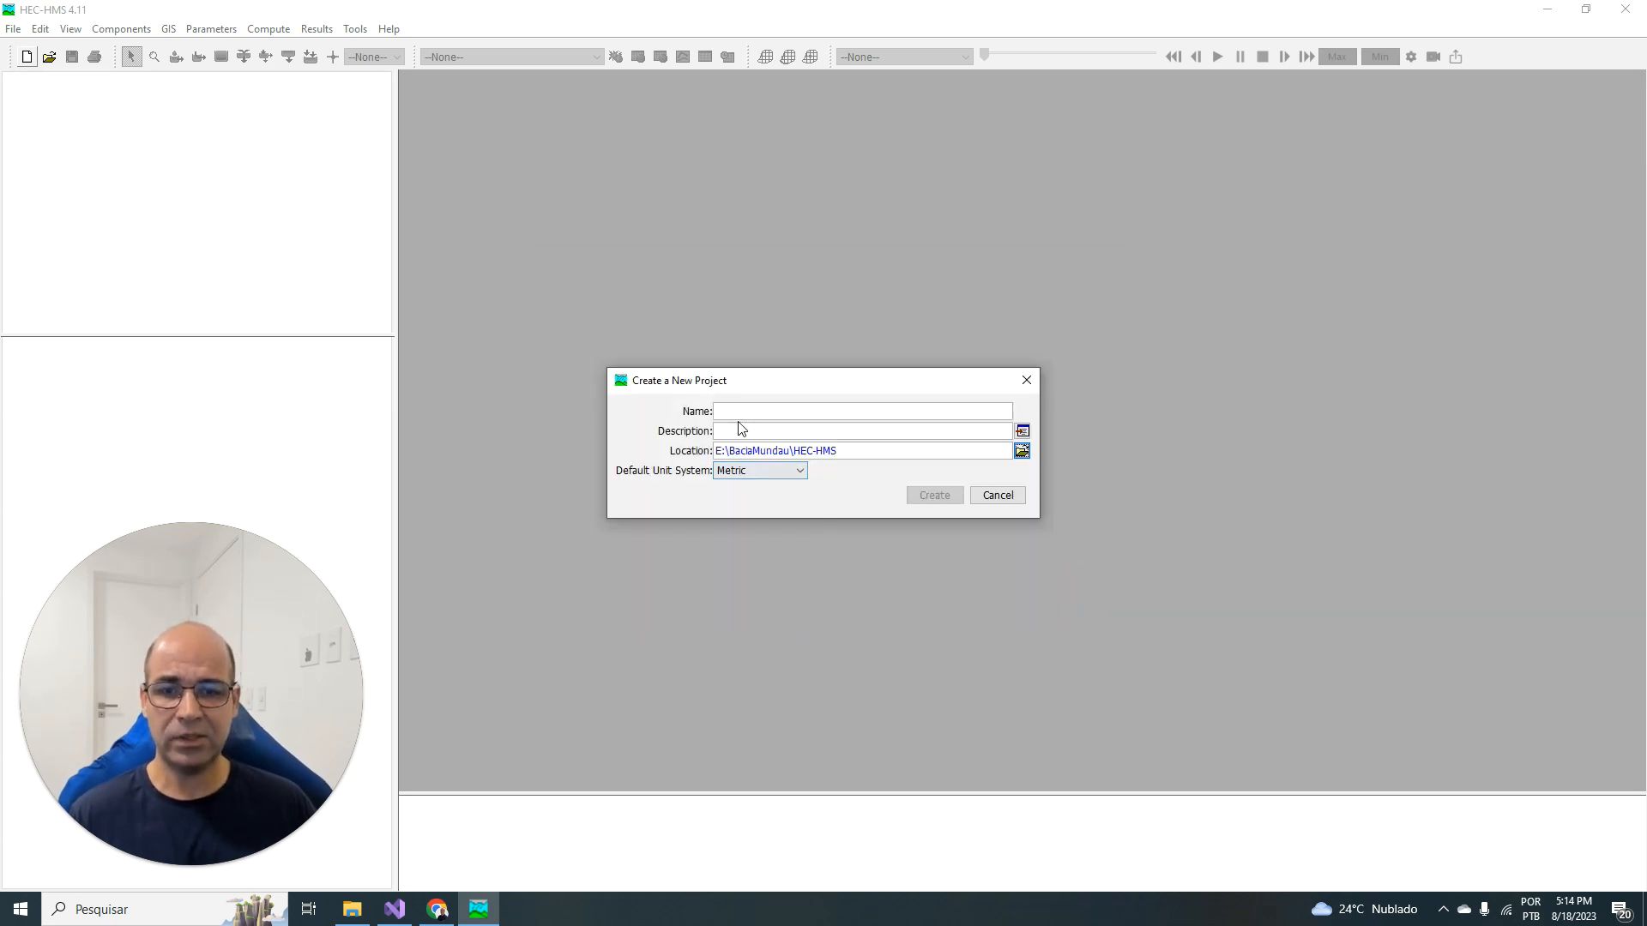
Step: Name the new project Mundau and create it
left_click(730, 411)
type("M")
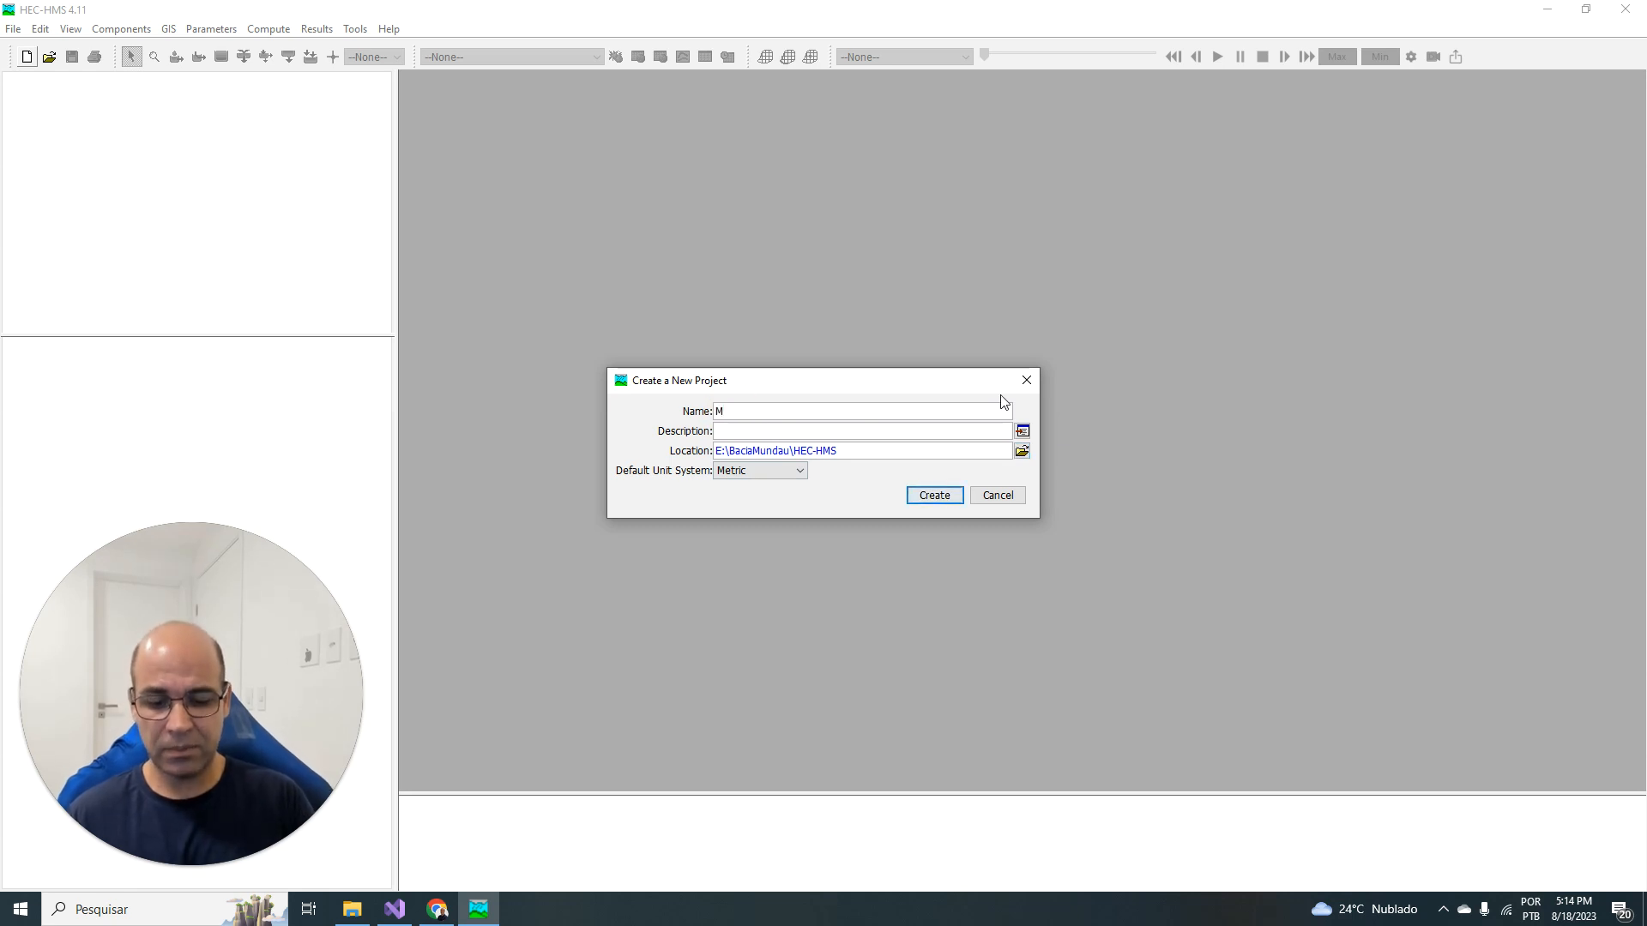
type("undau")
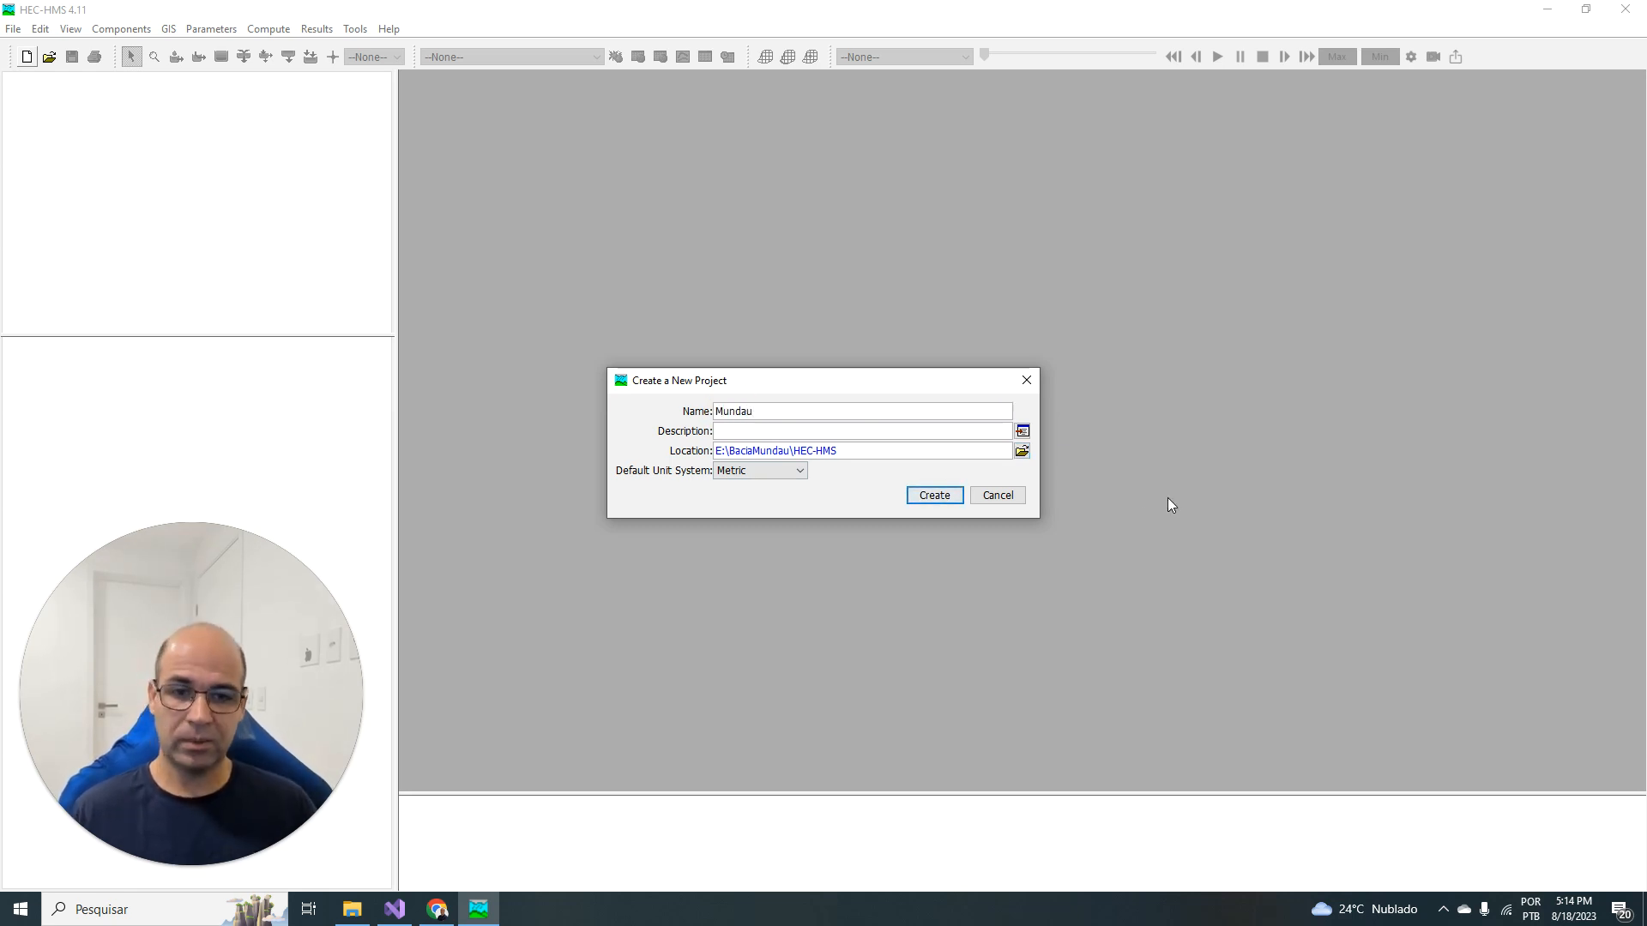
left_click(955, 502)
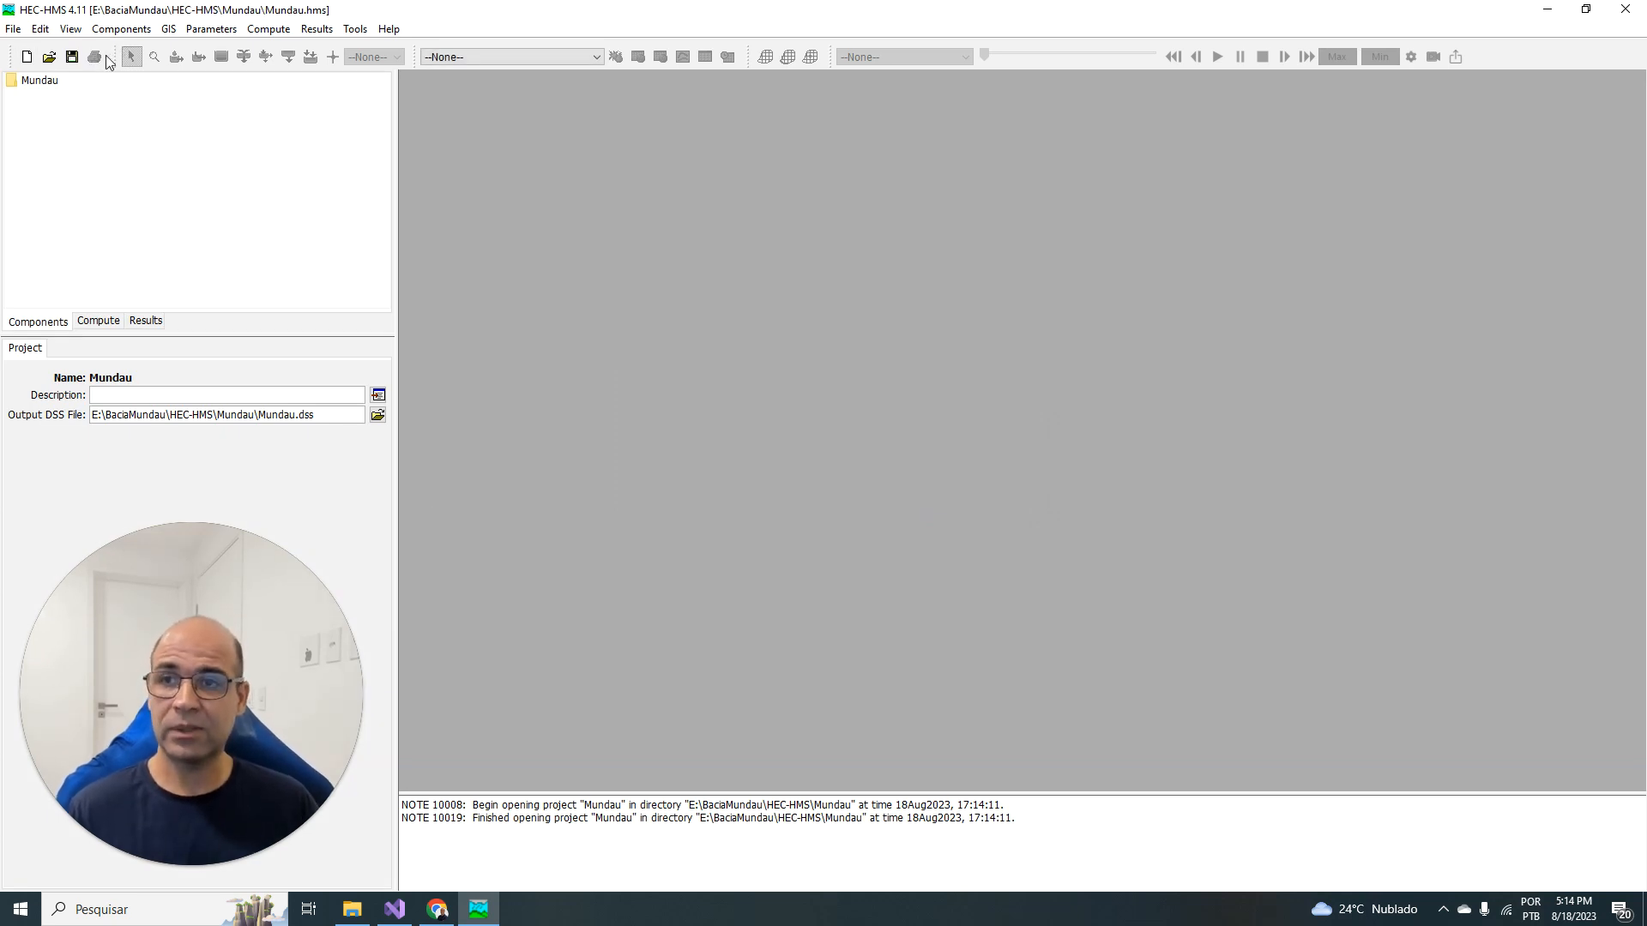
Step: Create a new basin model named Mundau and close the Basin Model Manager
left_click(122, 29)
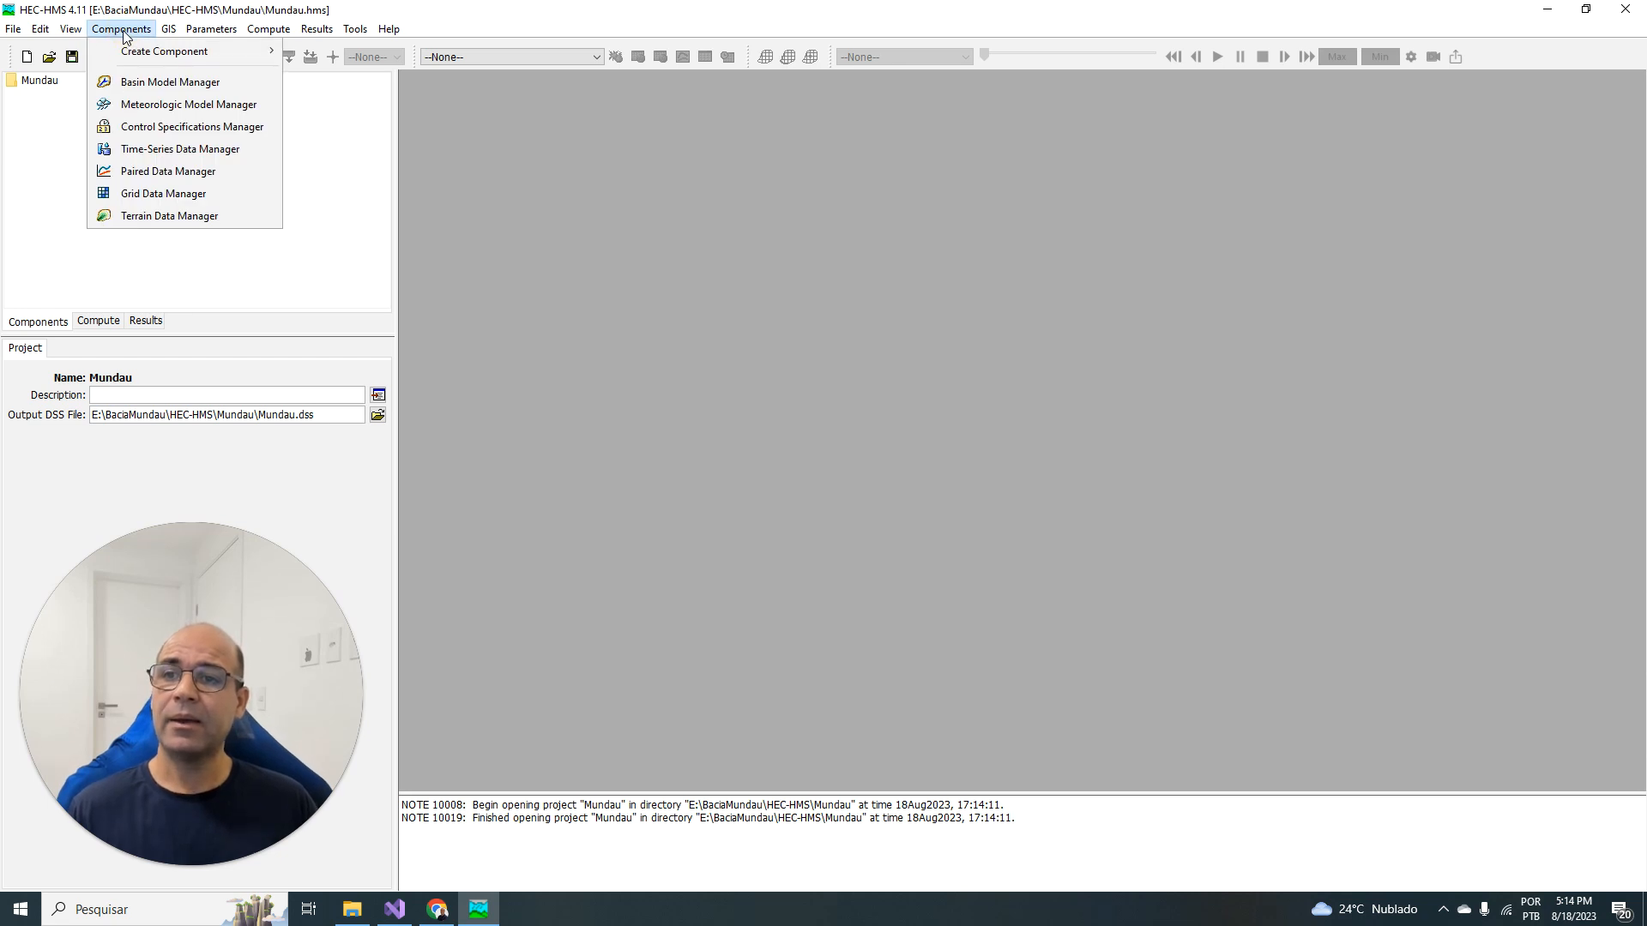
left_click(173, 81)
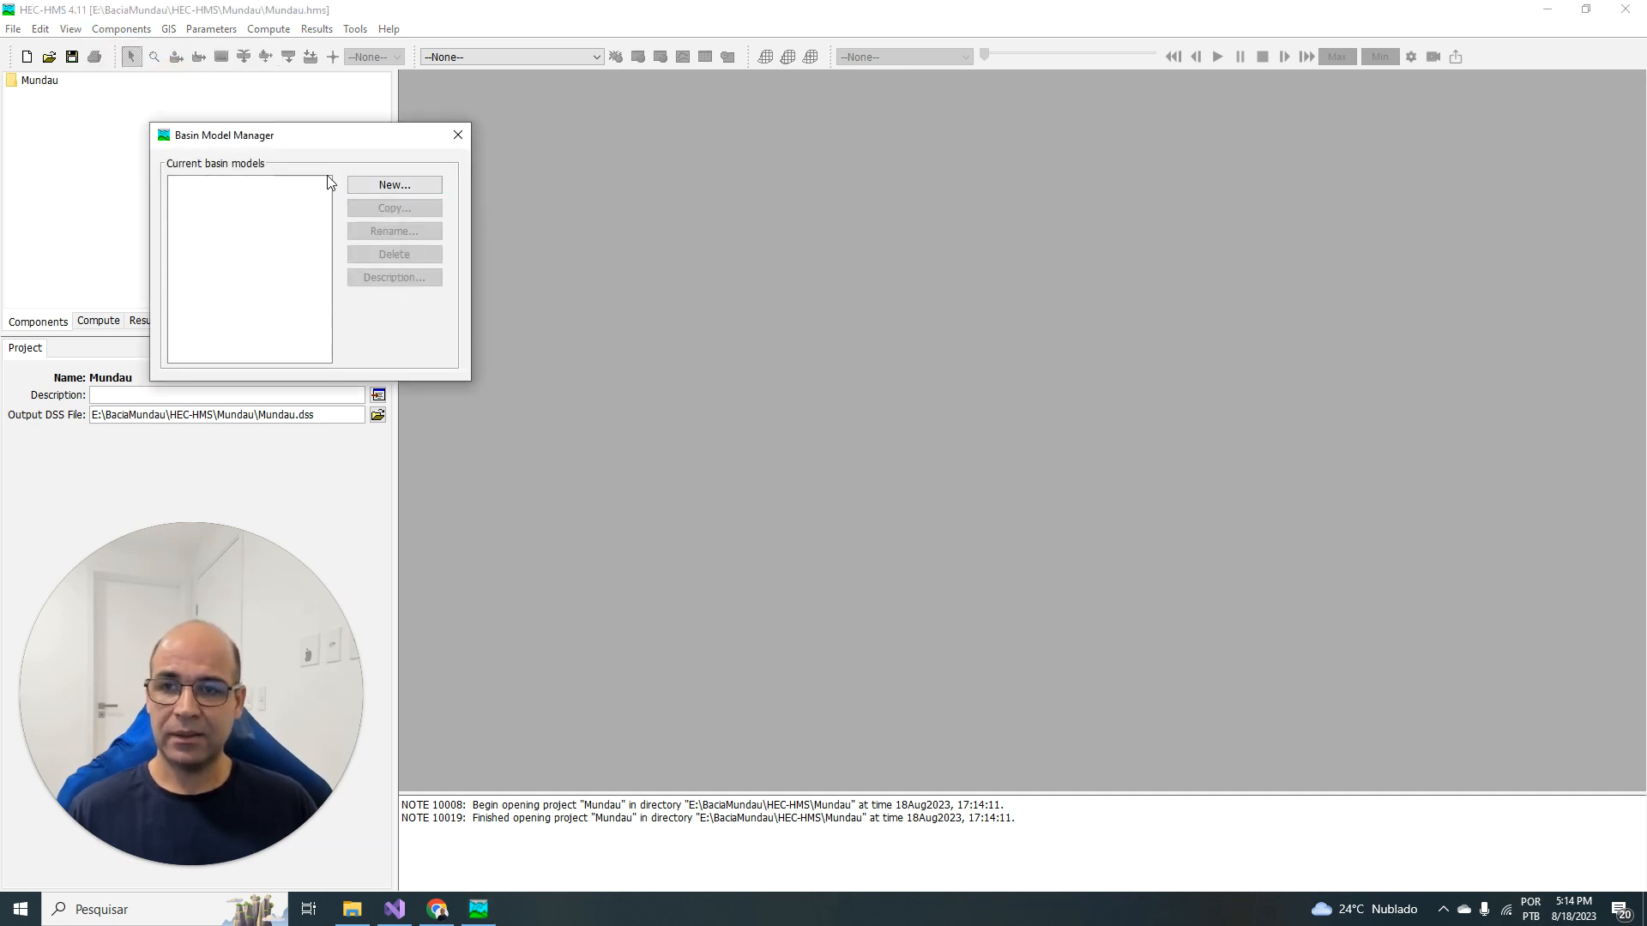
left_click(400, 185)
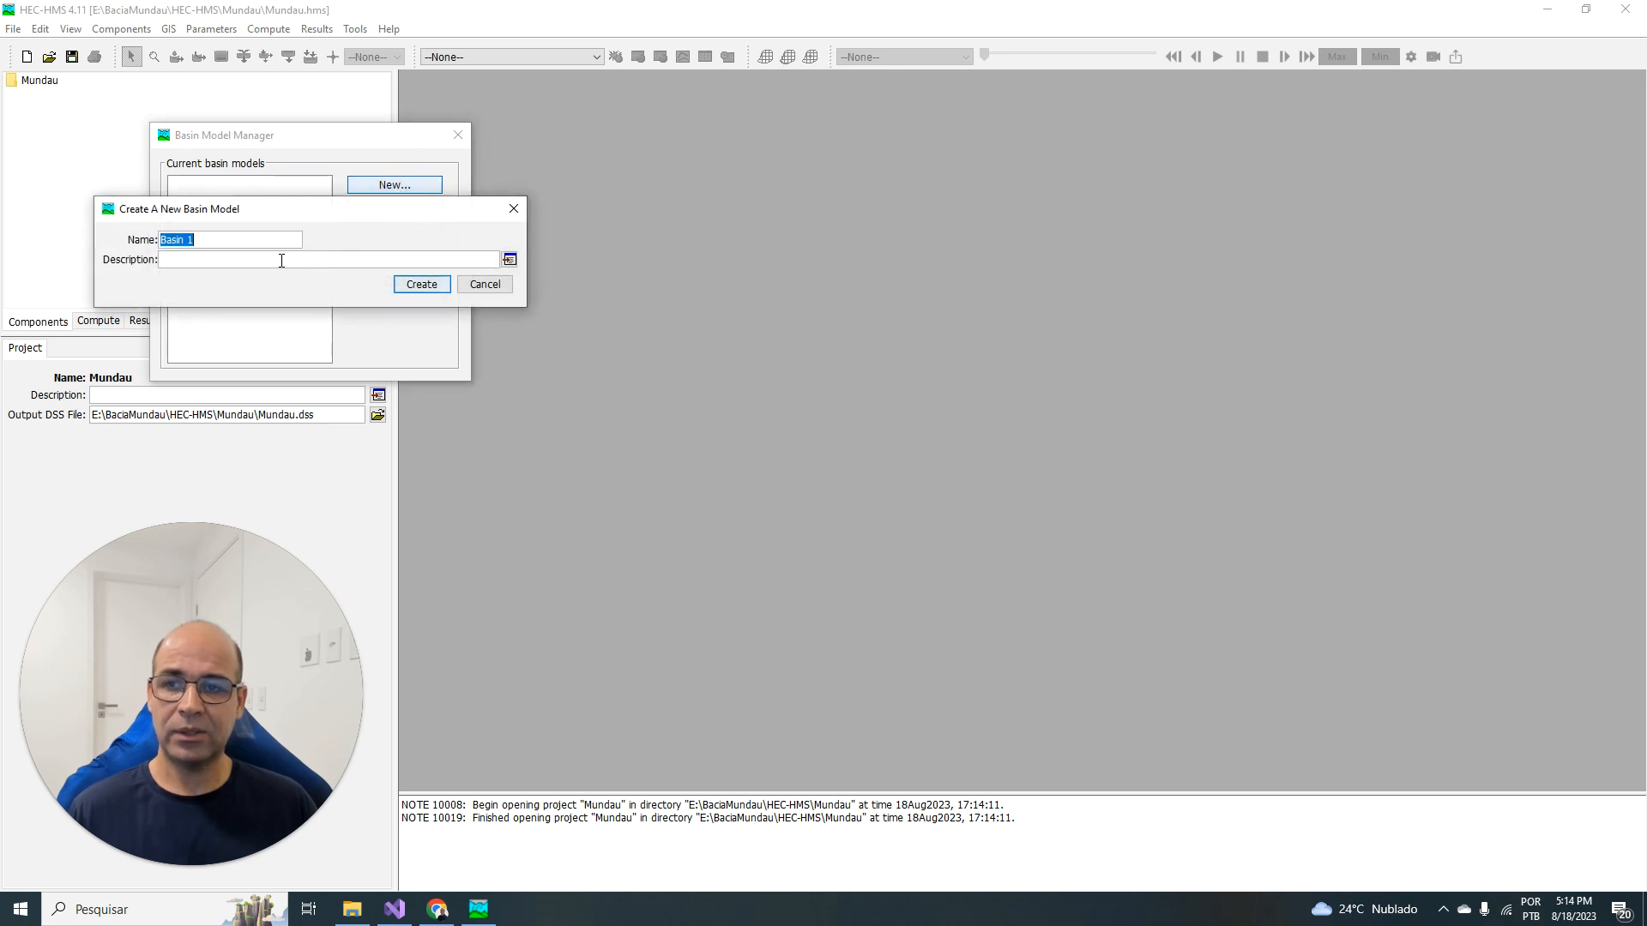
type("Mundau")
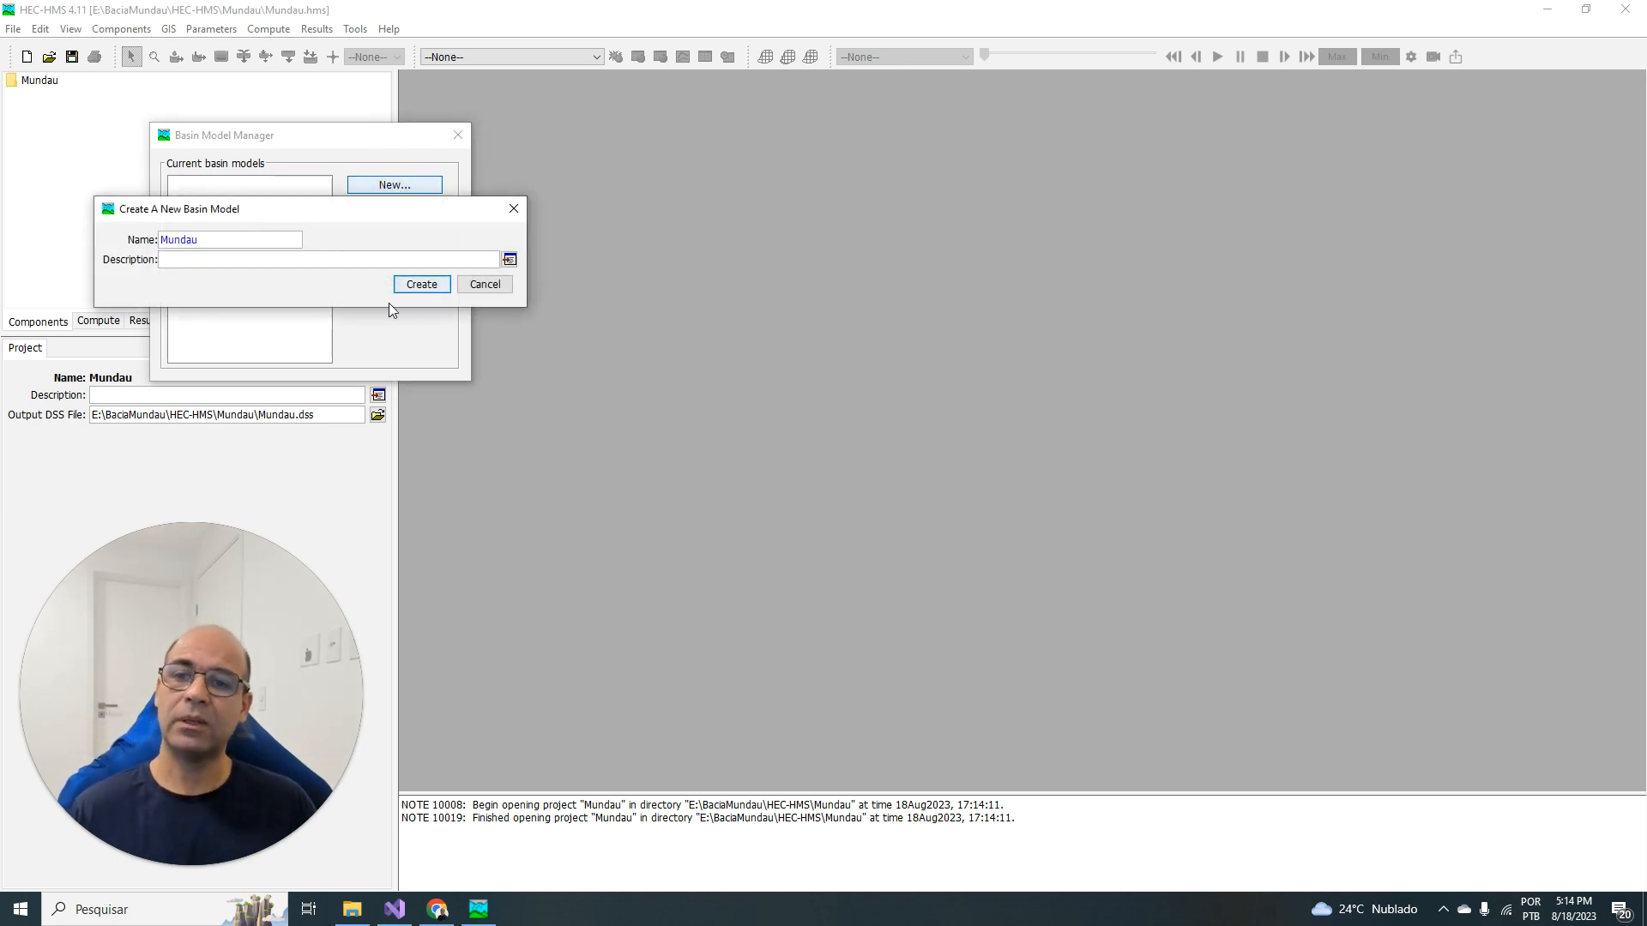
left_click(421, 286)
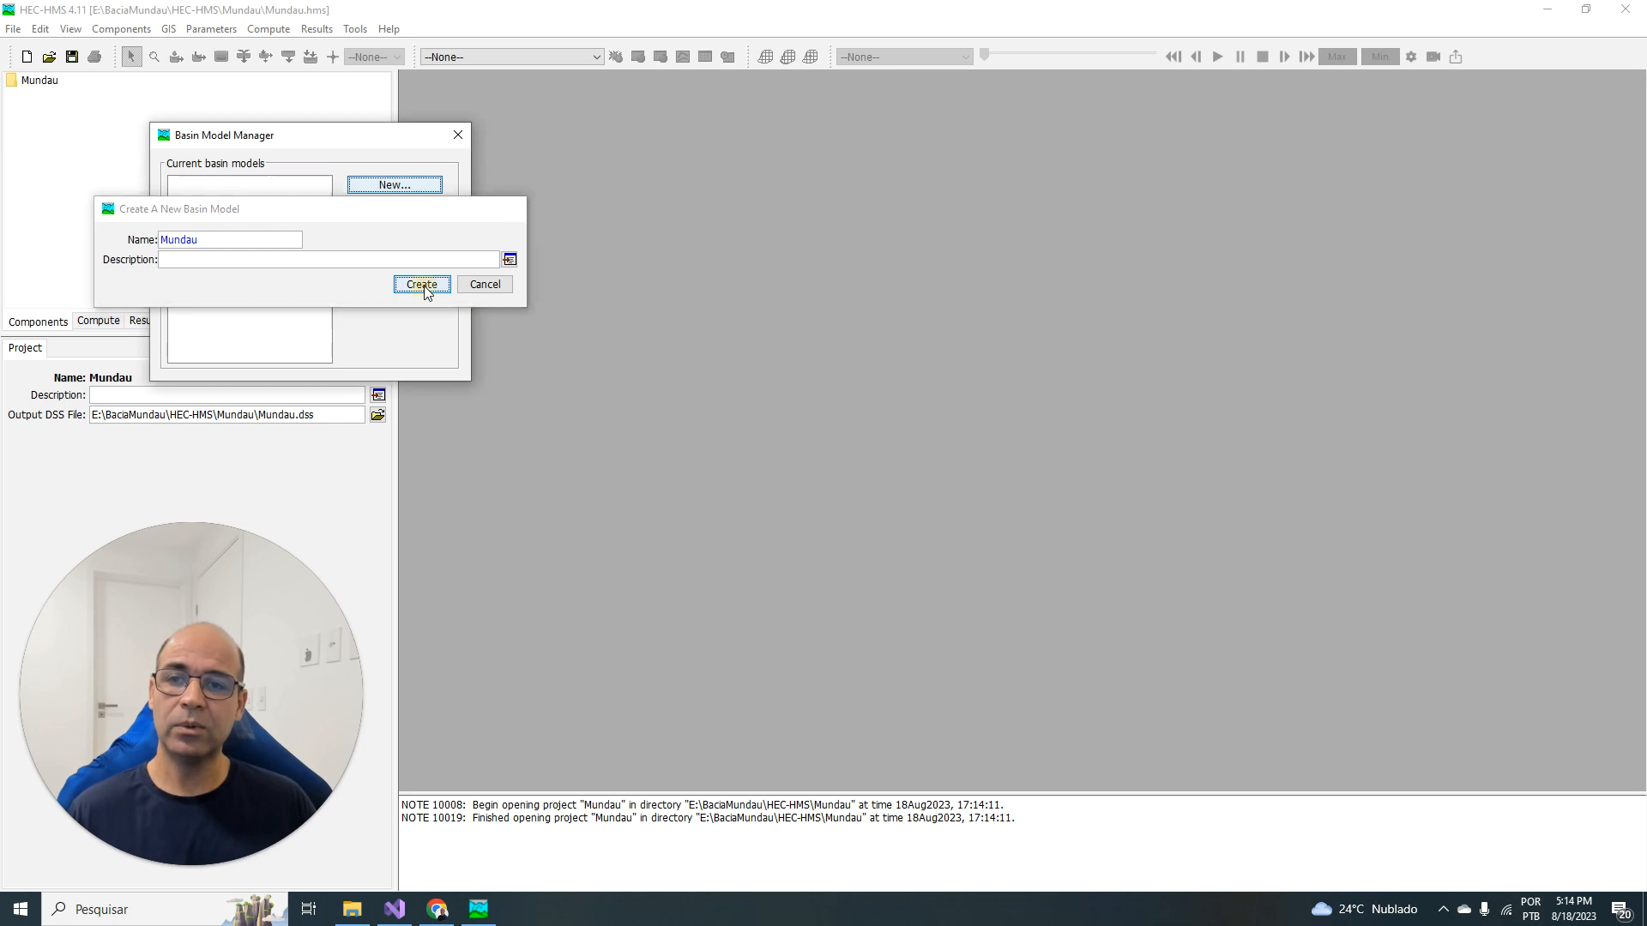
left_click(458, 136)
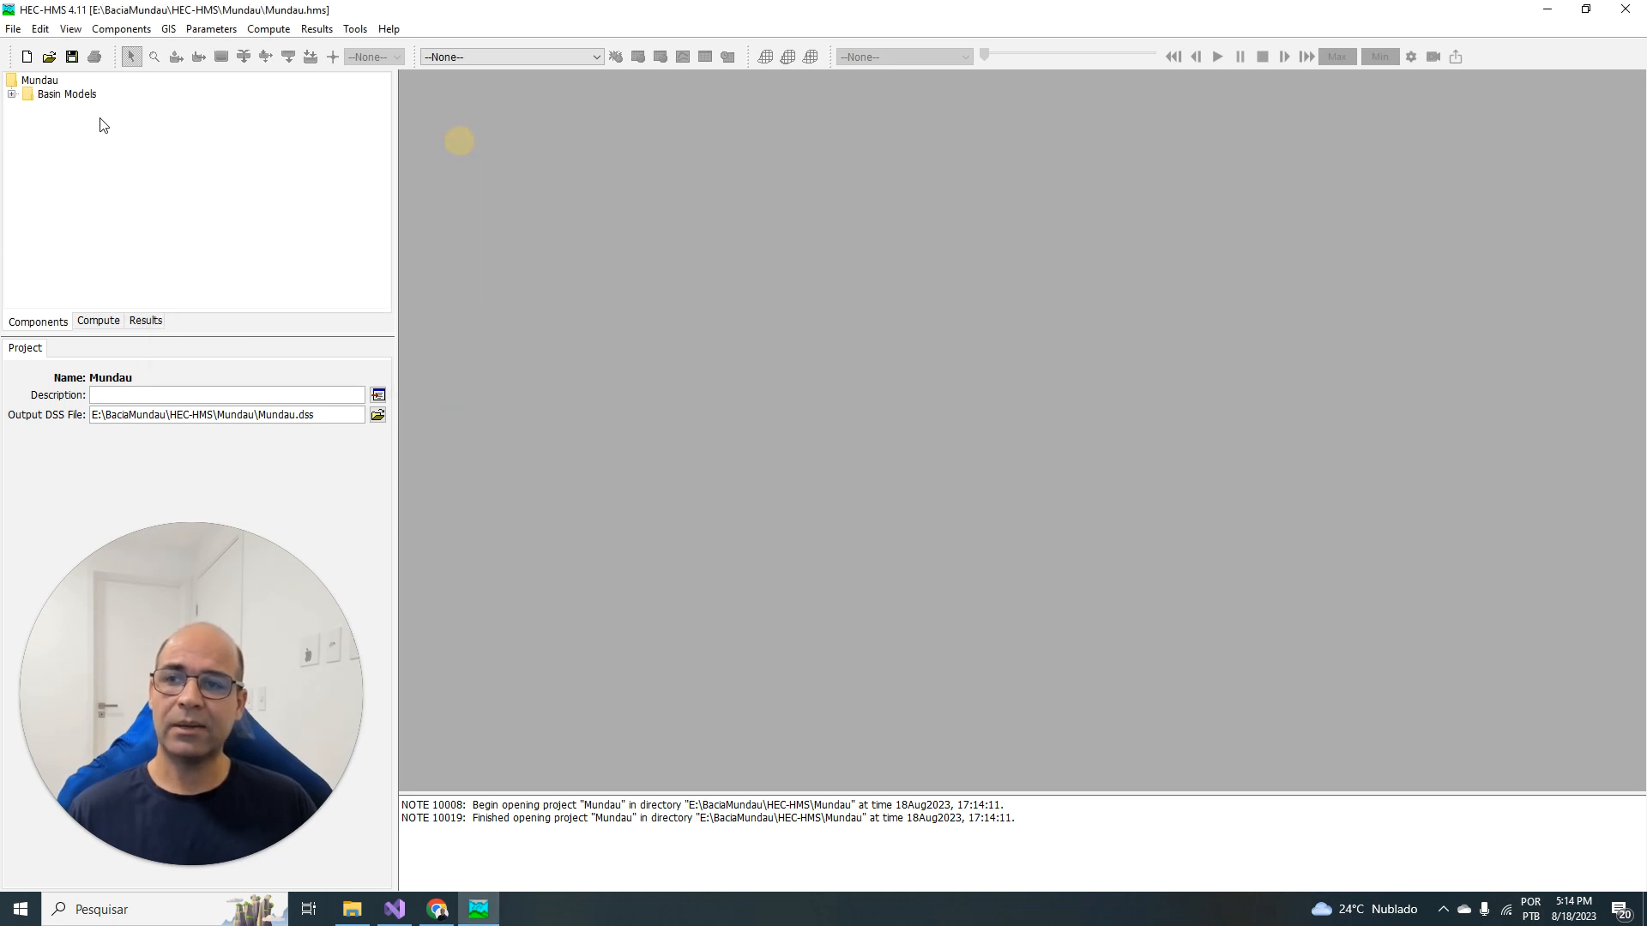
Step: Open the Mundau basin model from the project tree and maximize its map window
left_click(12, 94)
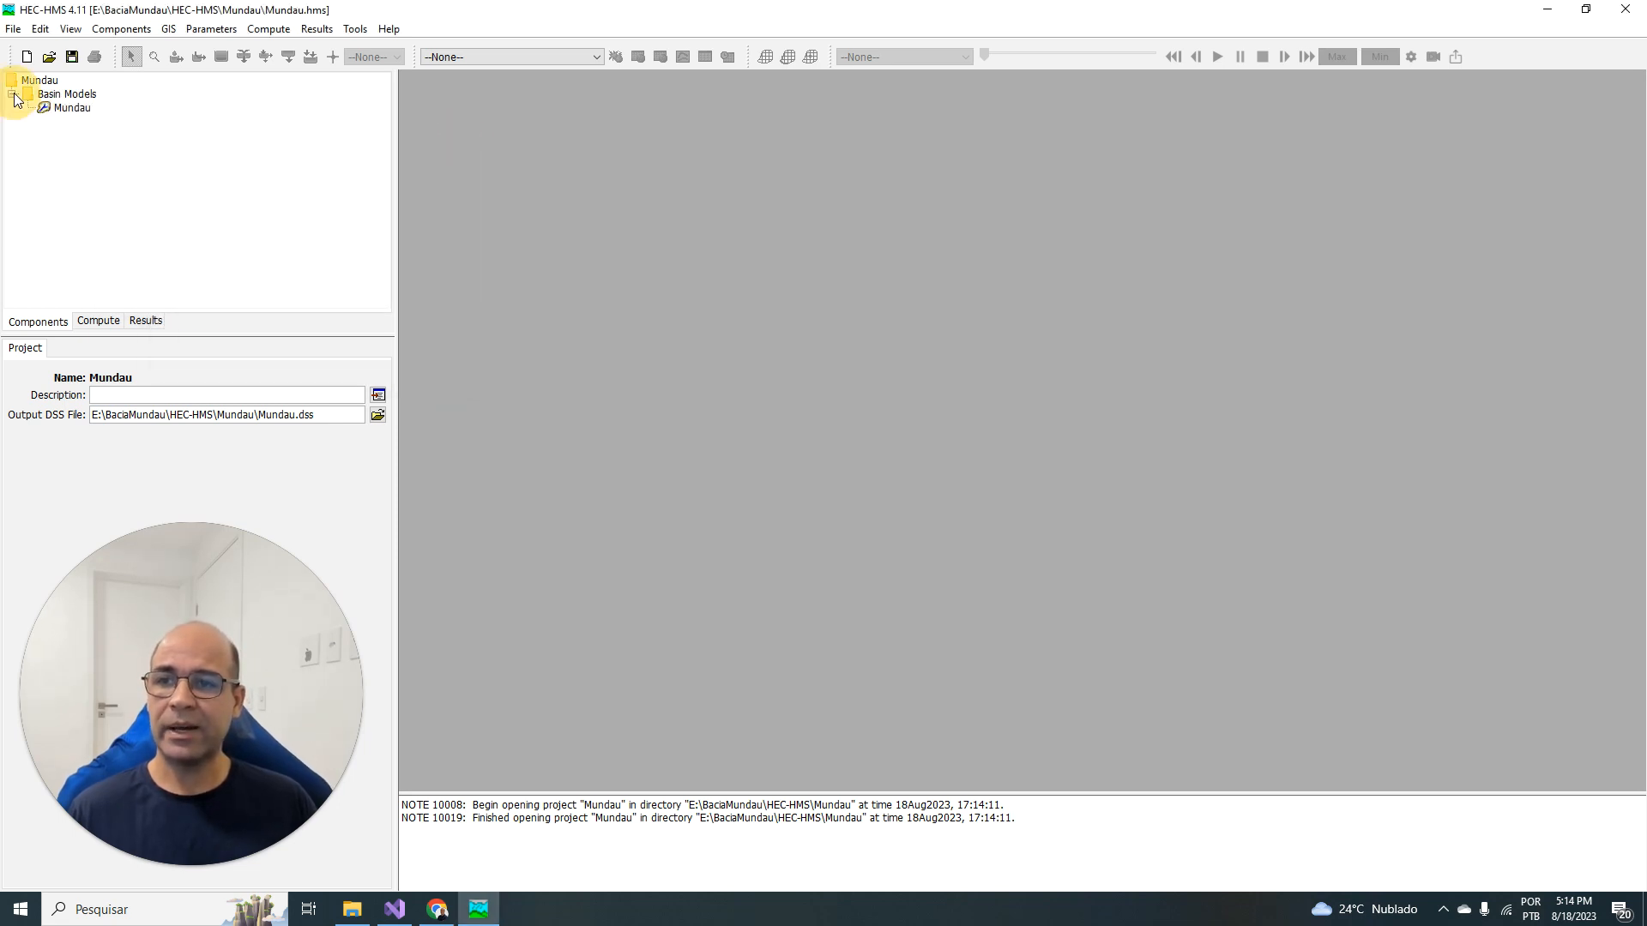
left_click(80, 109)
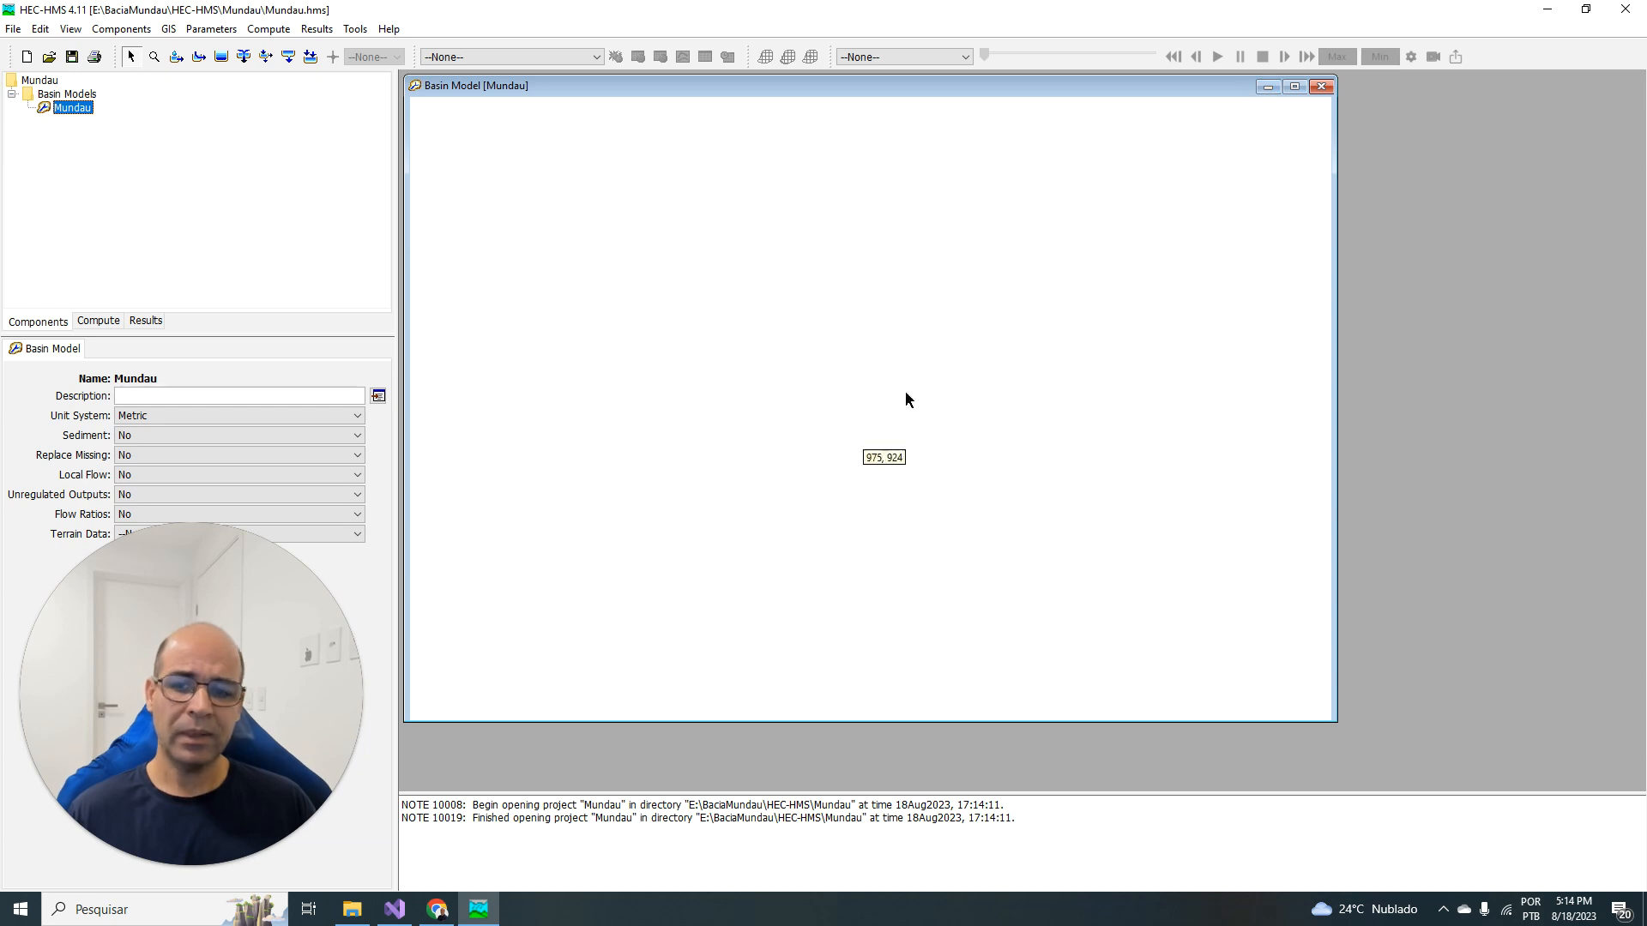
left_click(1296, 87)
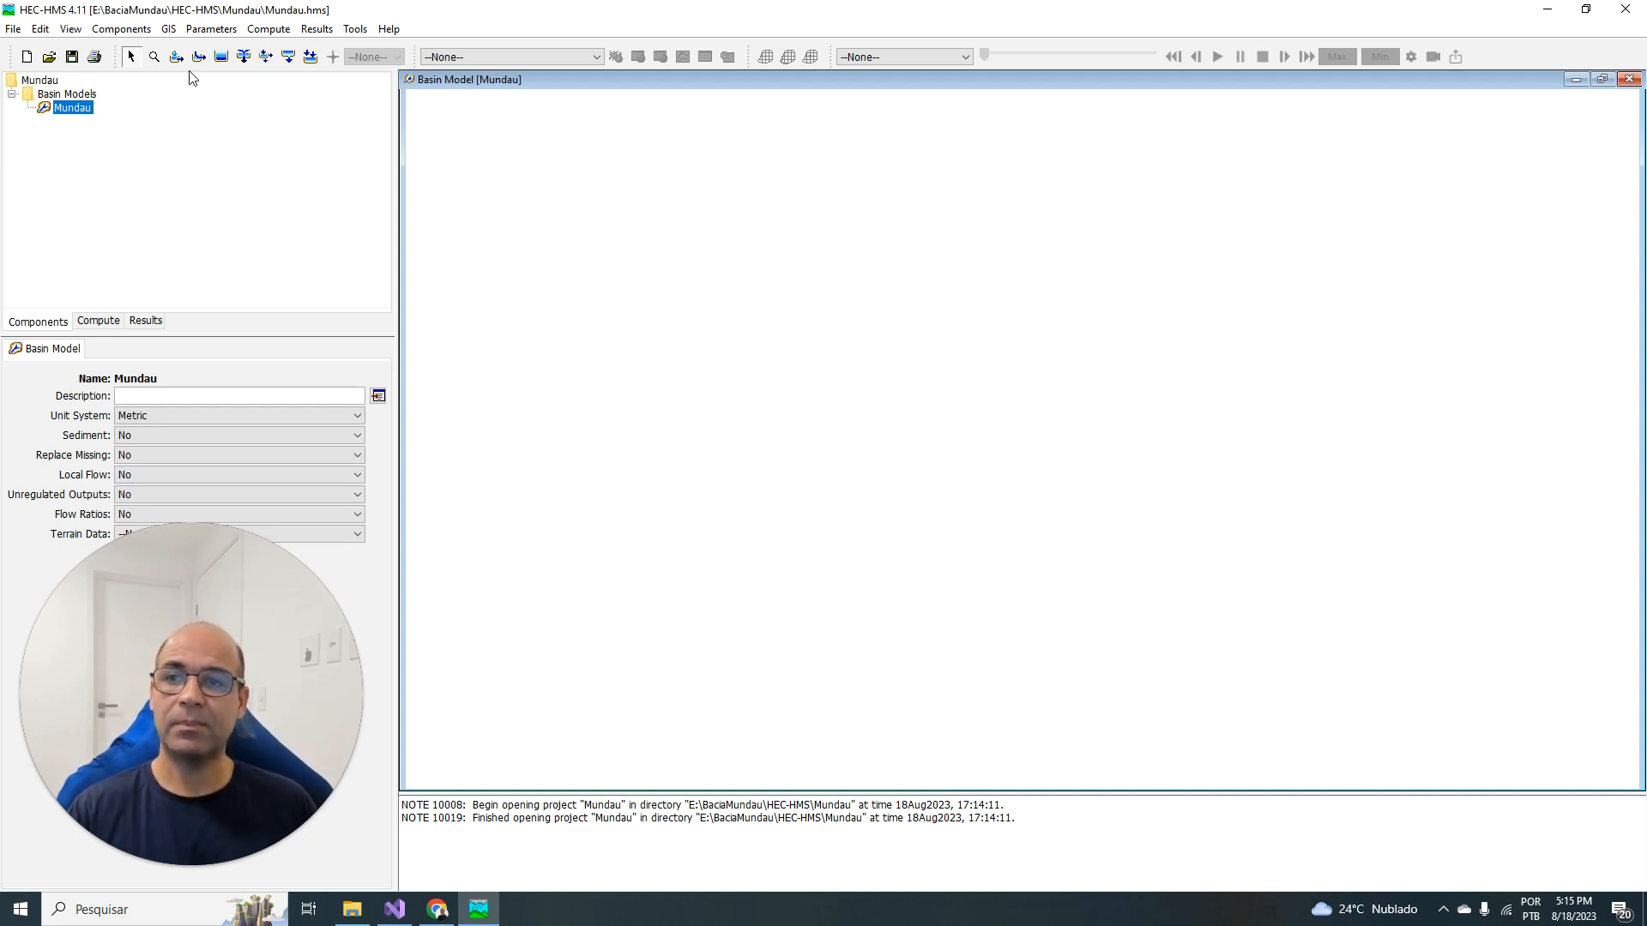
Step: Set the basin model's coordinate system to predefined UTM zone 24, Southern hemisphere, with the WGS 84 datum
left_click(169, 31)
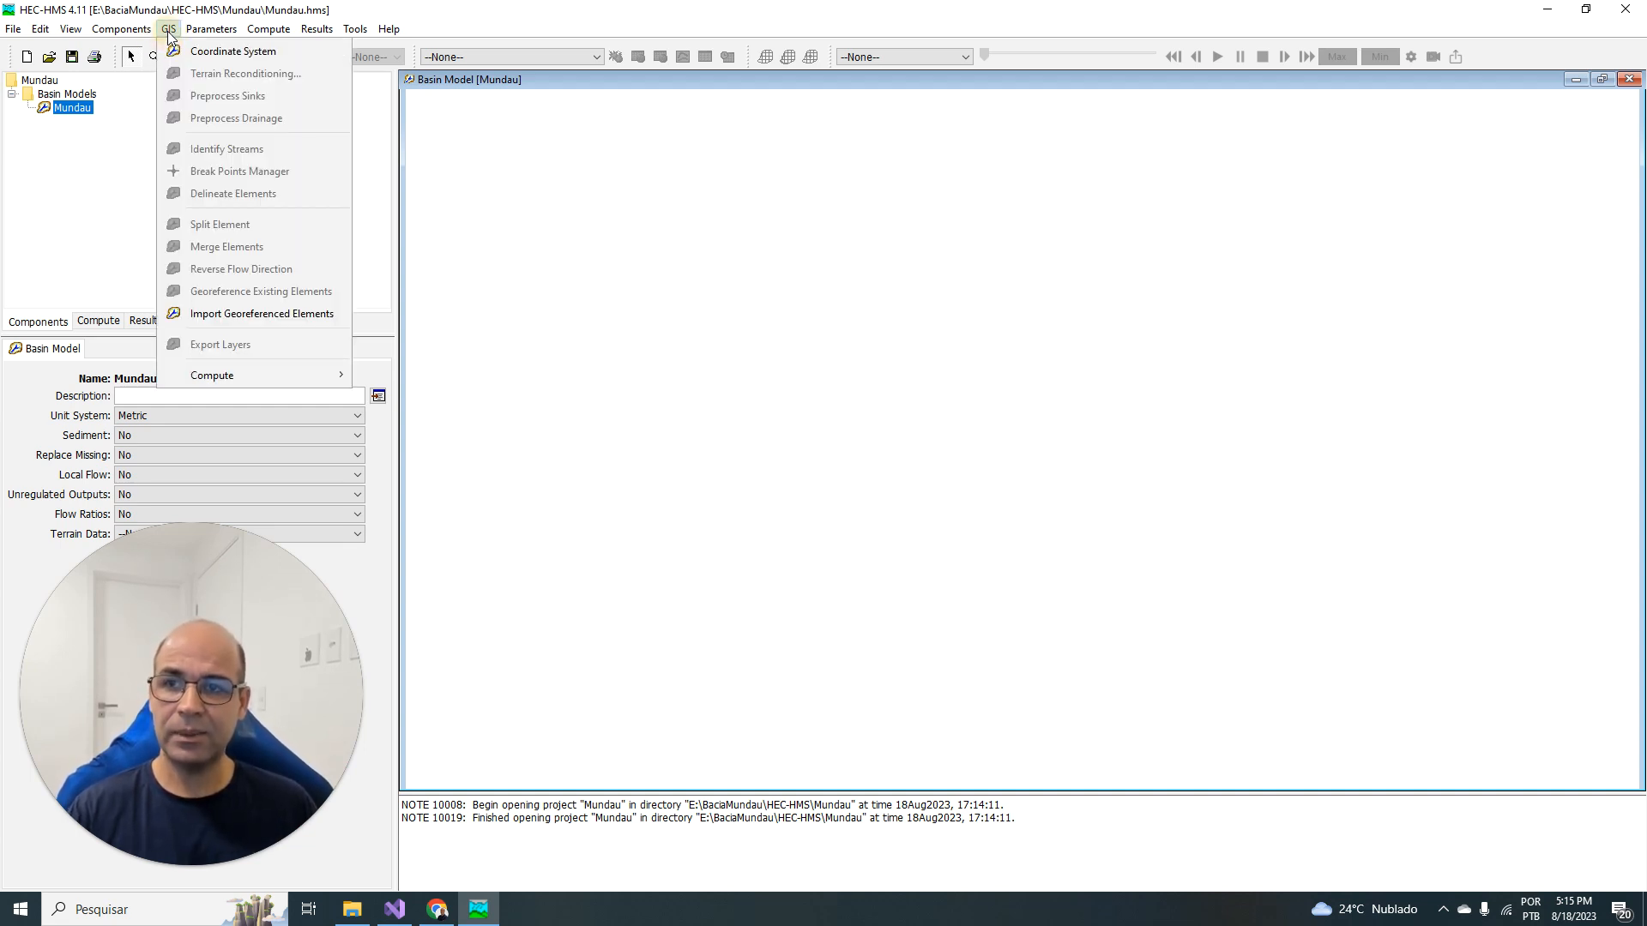
left_click(230, 51)
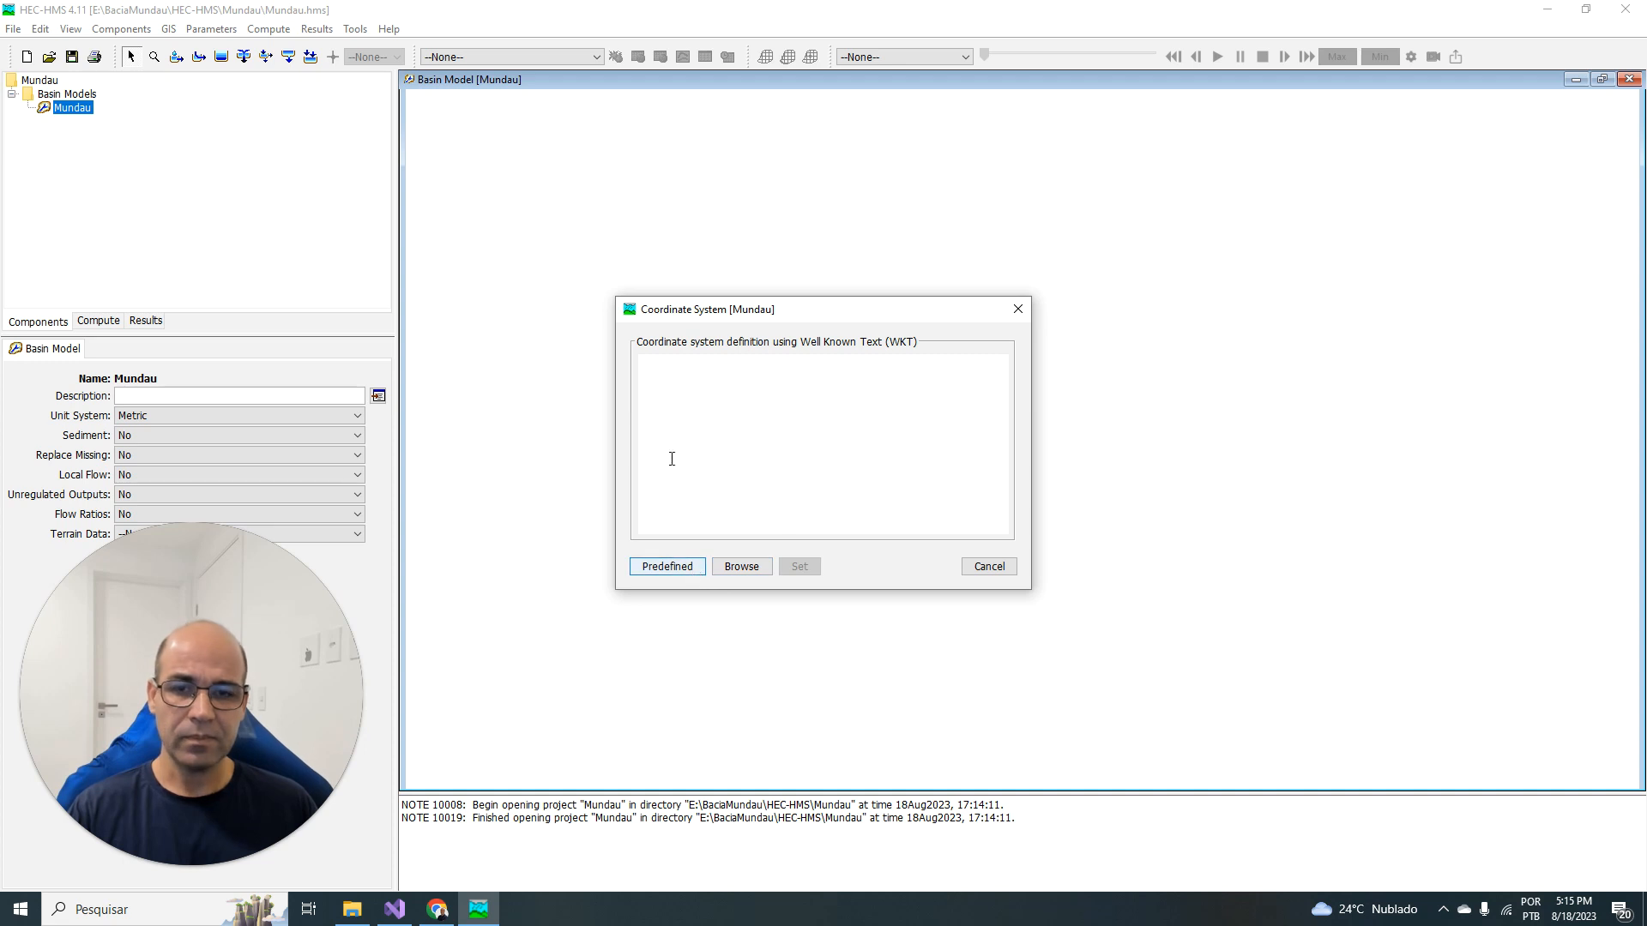
left_click(676, 568)
left_click(825, 401)
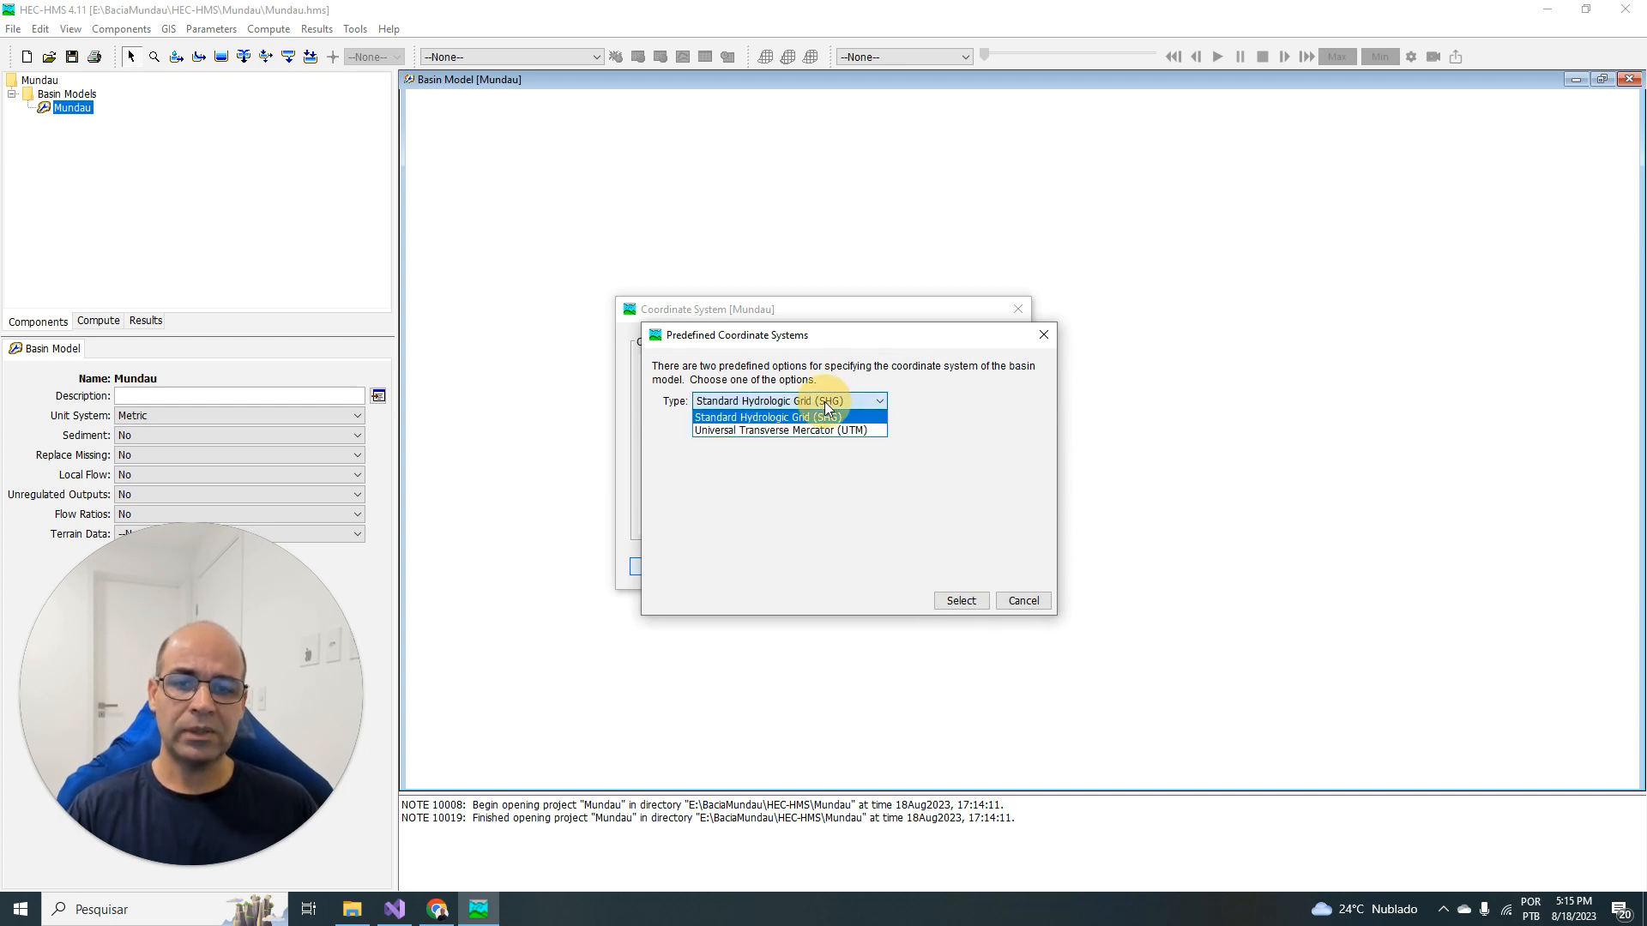
left_click(811, 431)
left_click(759, 473)
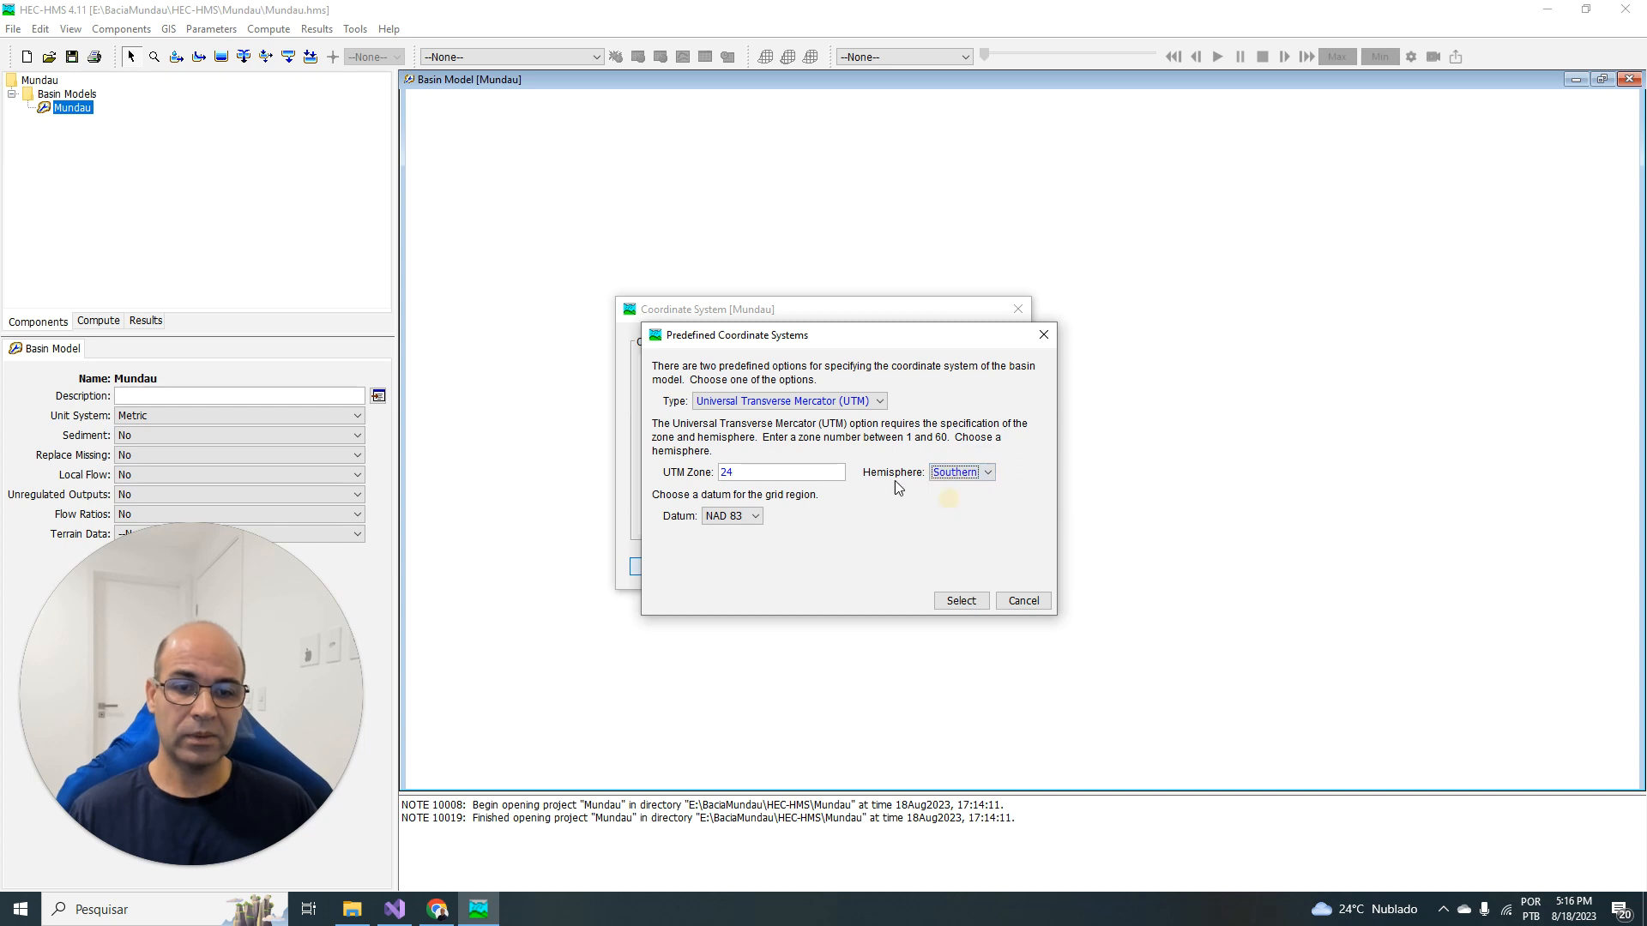
left_click(736, 515)
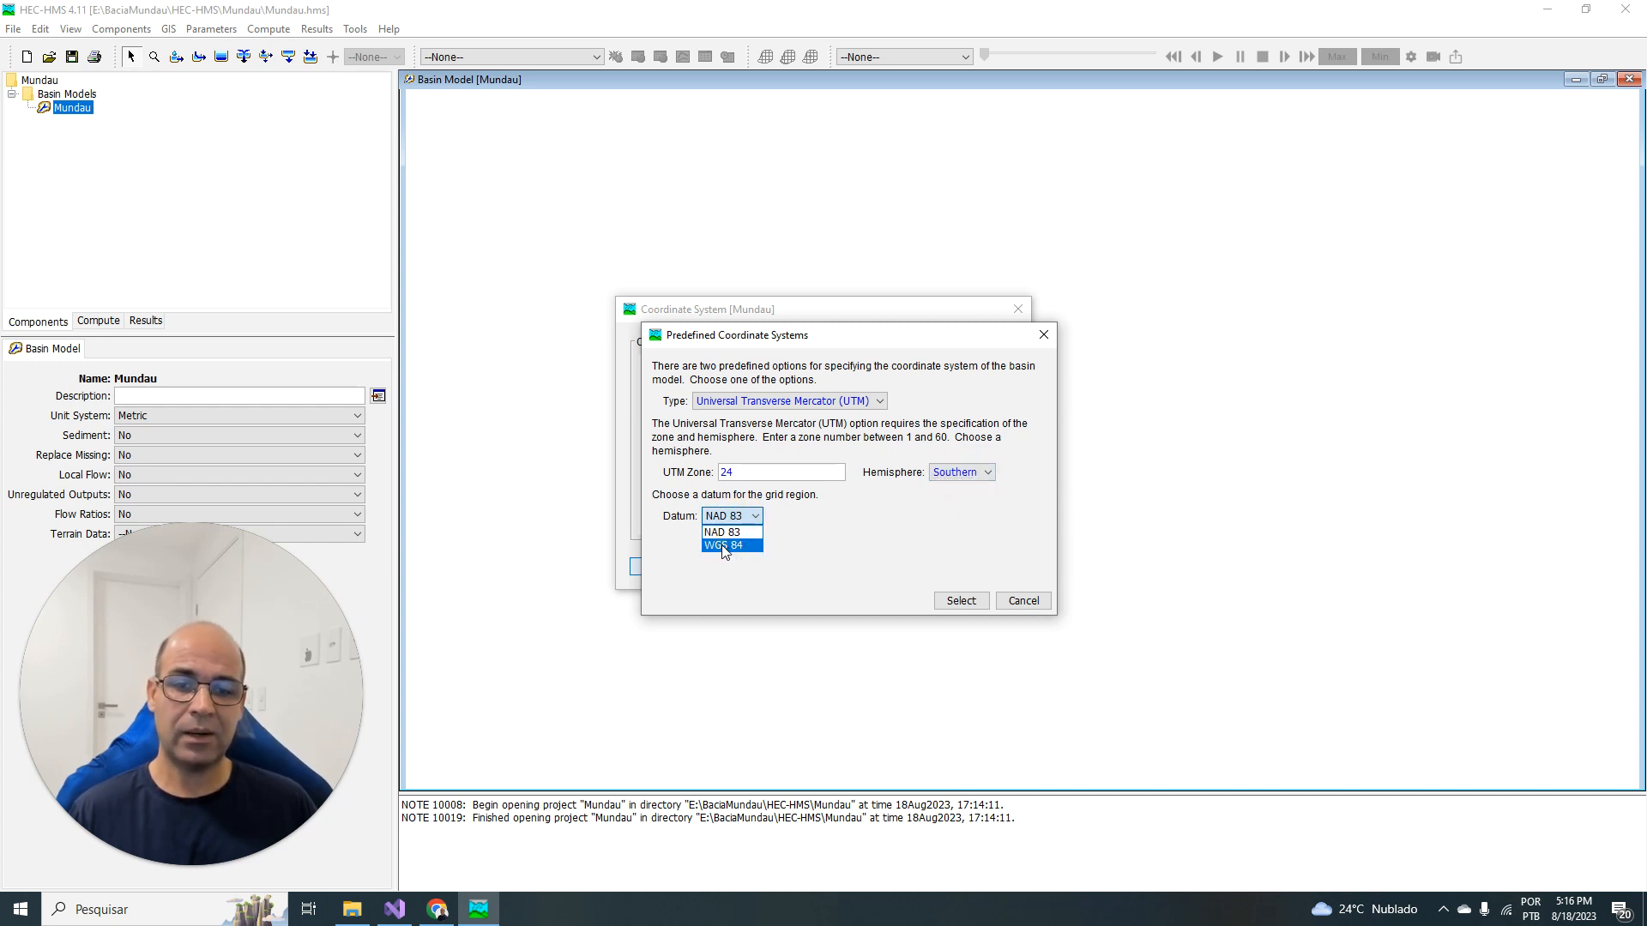
left_click(963, 601)
left_click(797, 570)
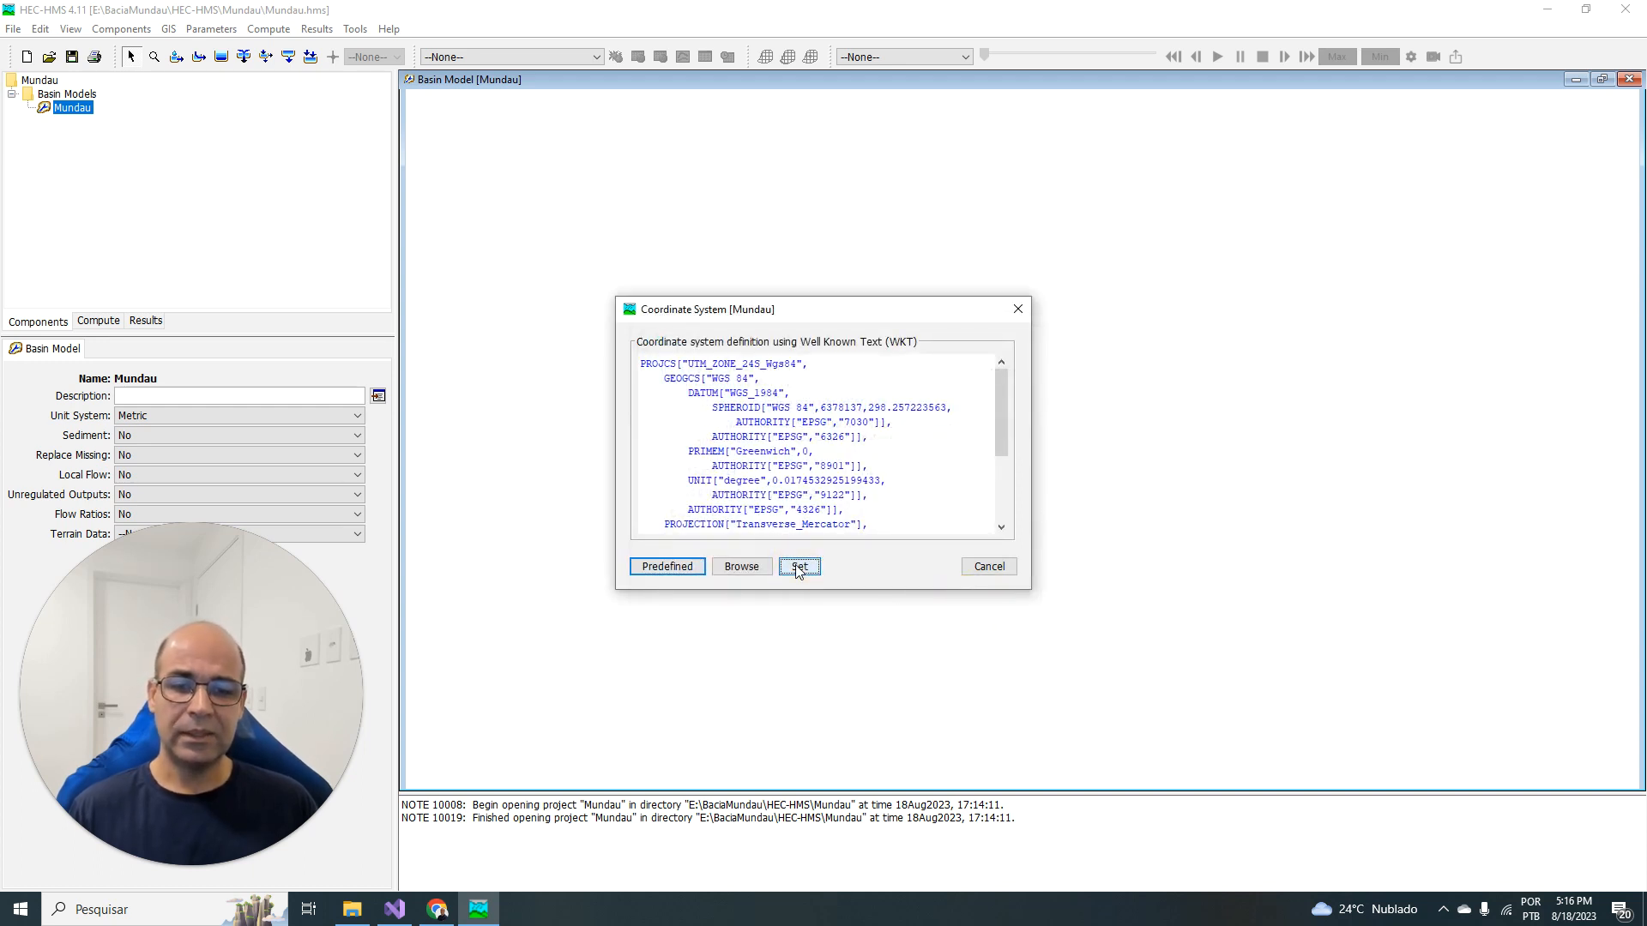
left_click(803, 568)
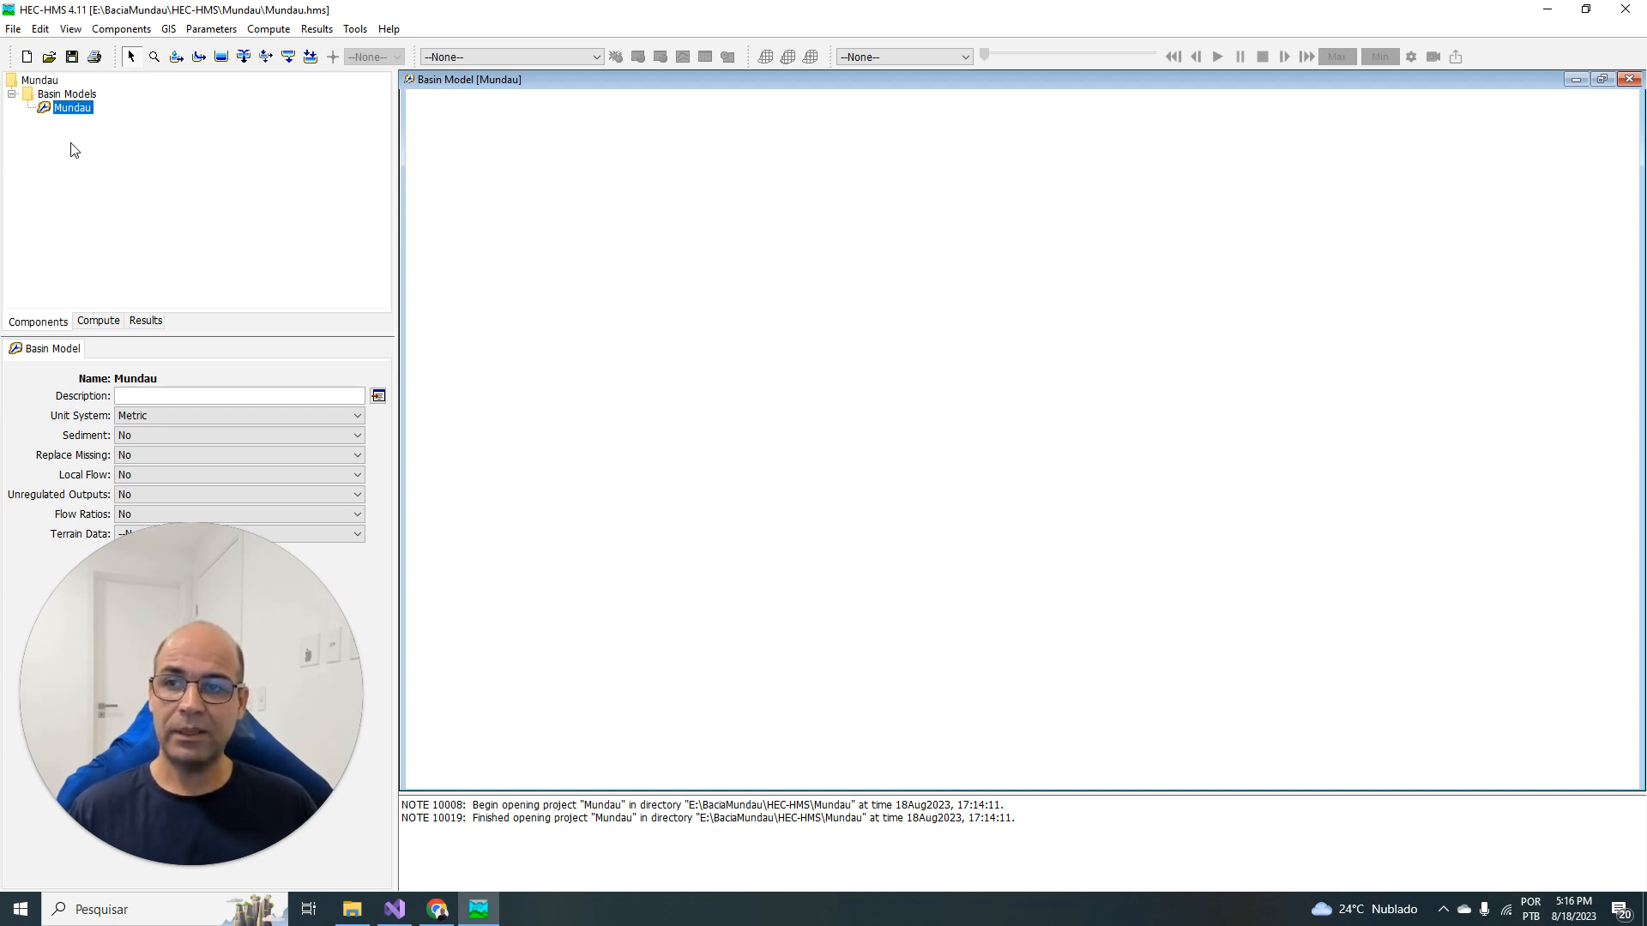
Step: Start a new terrain data component named MNT and proceed to its elevation file settings
left_click(121, 28)
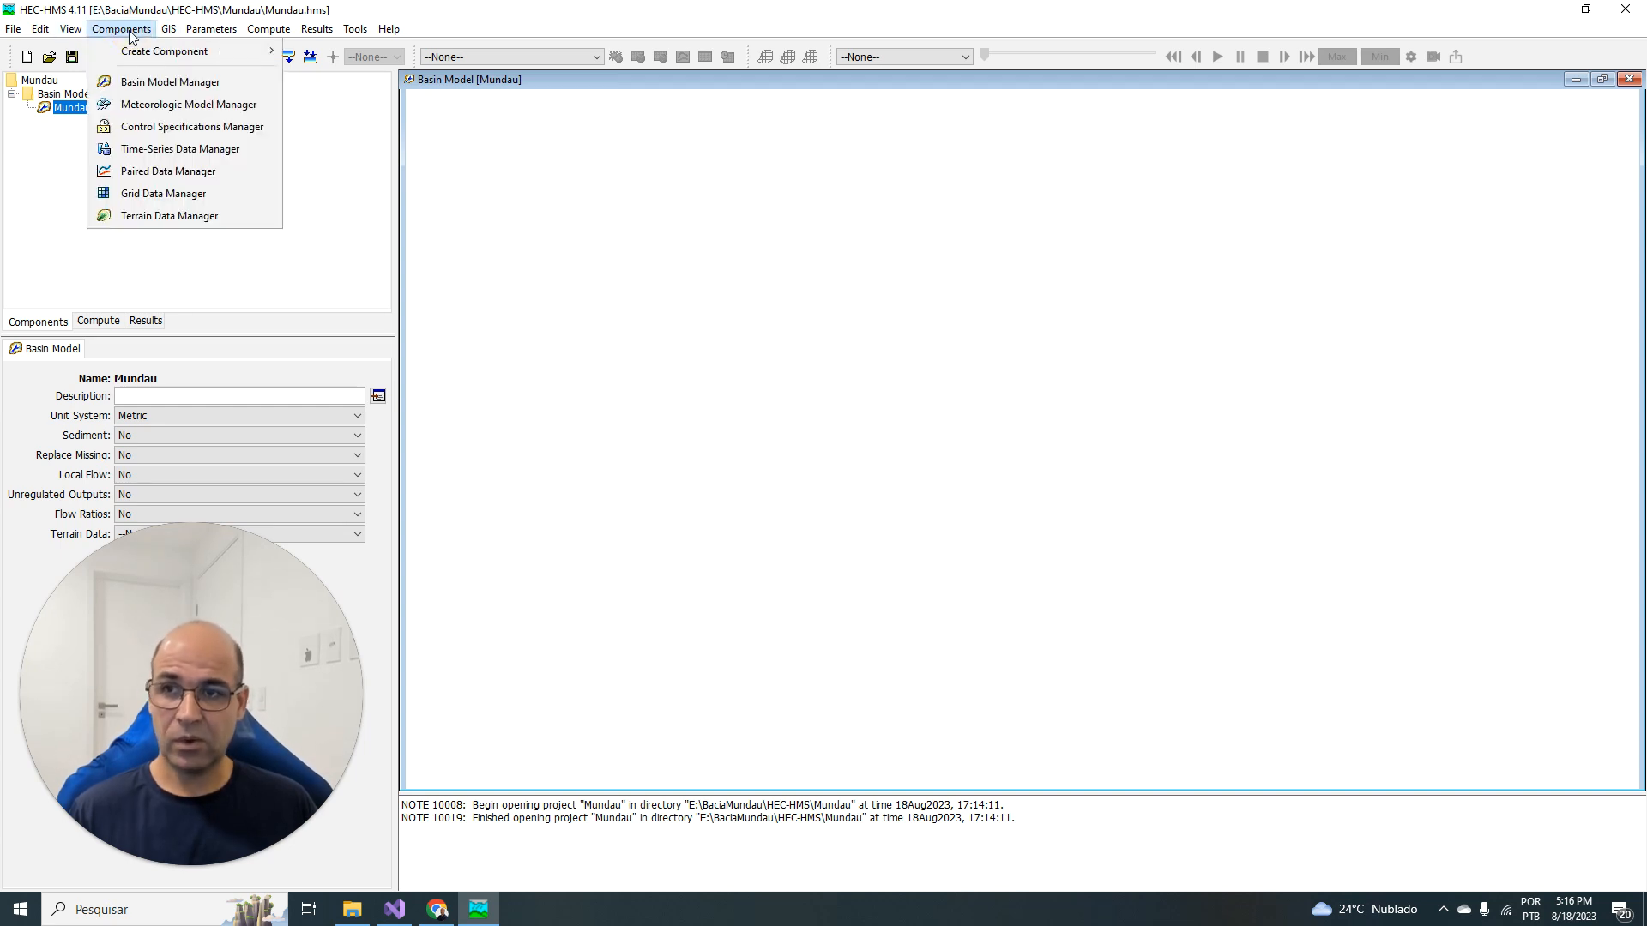
left_click(174, 219)
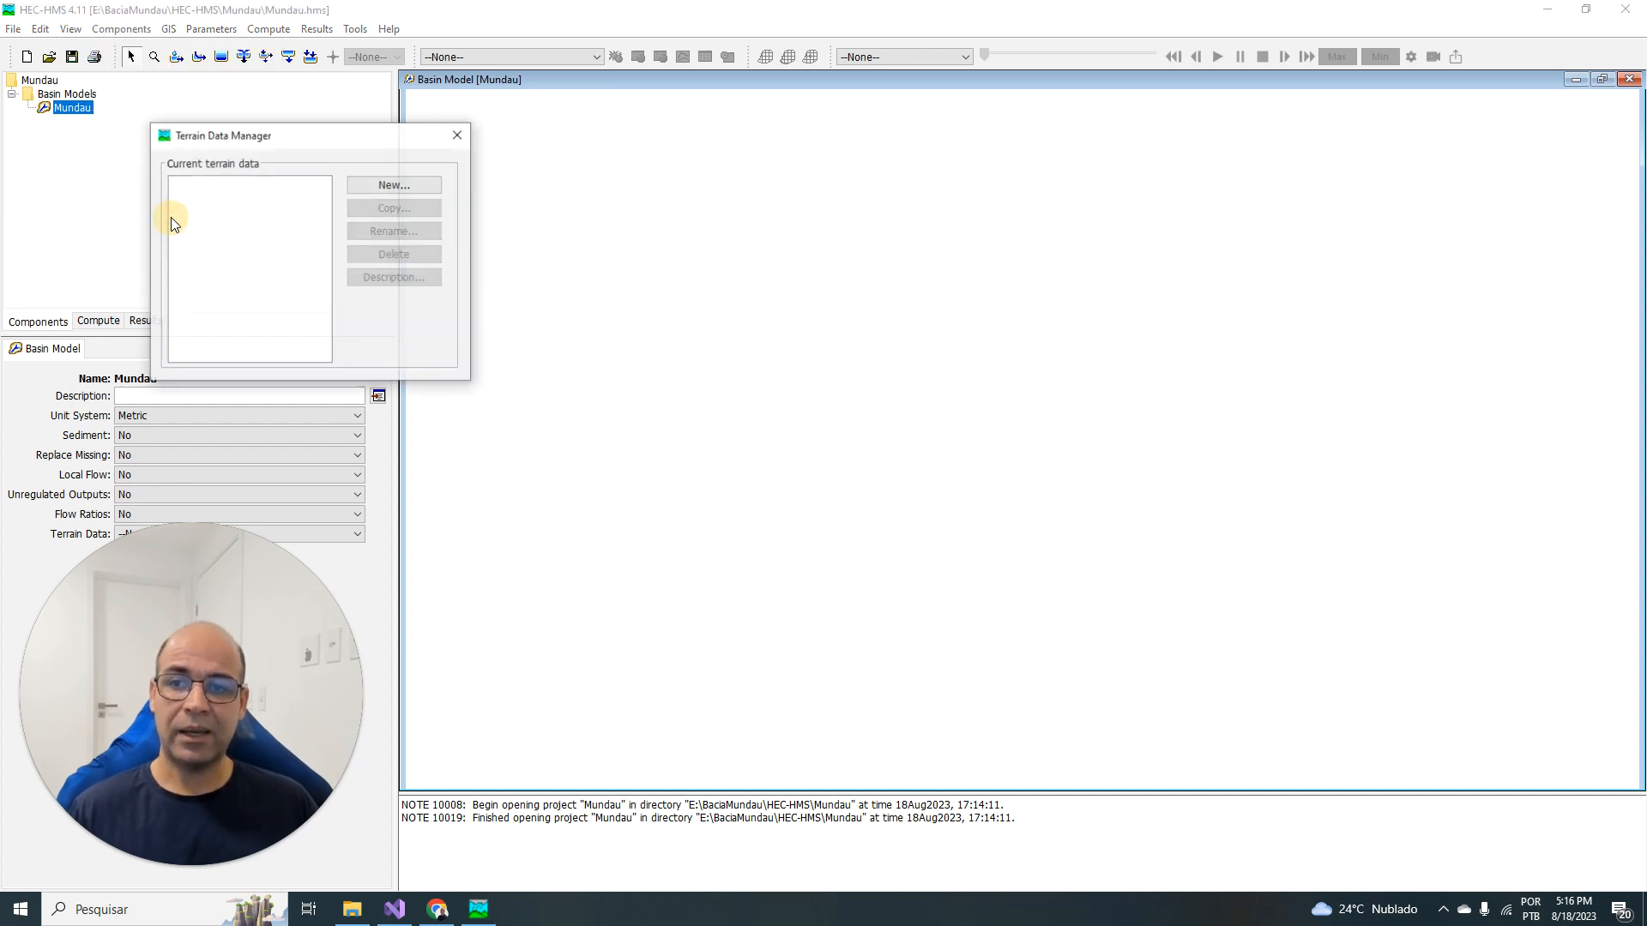
left_click(394, 186)
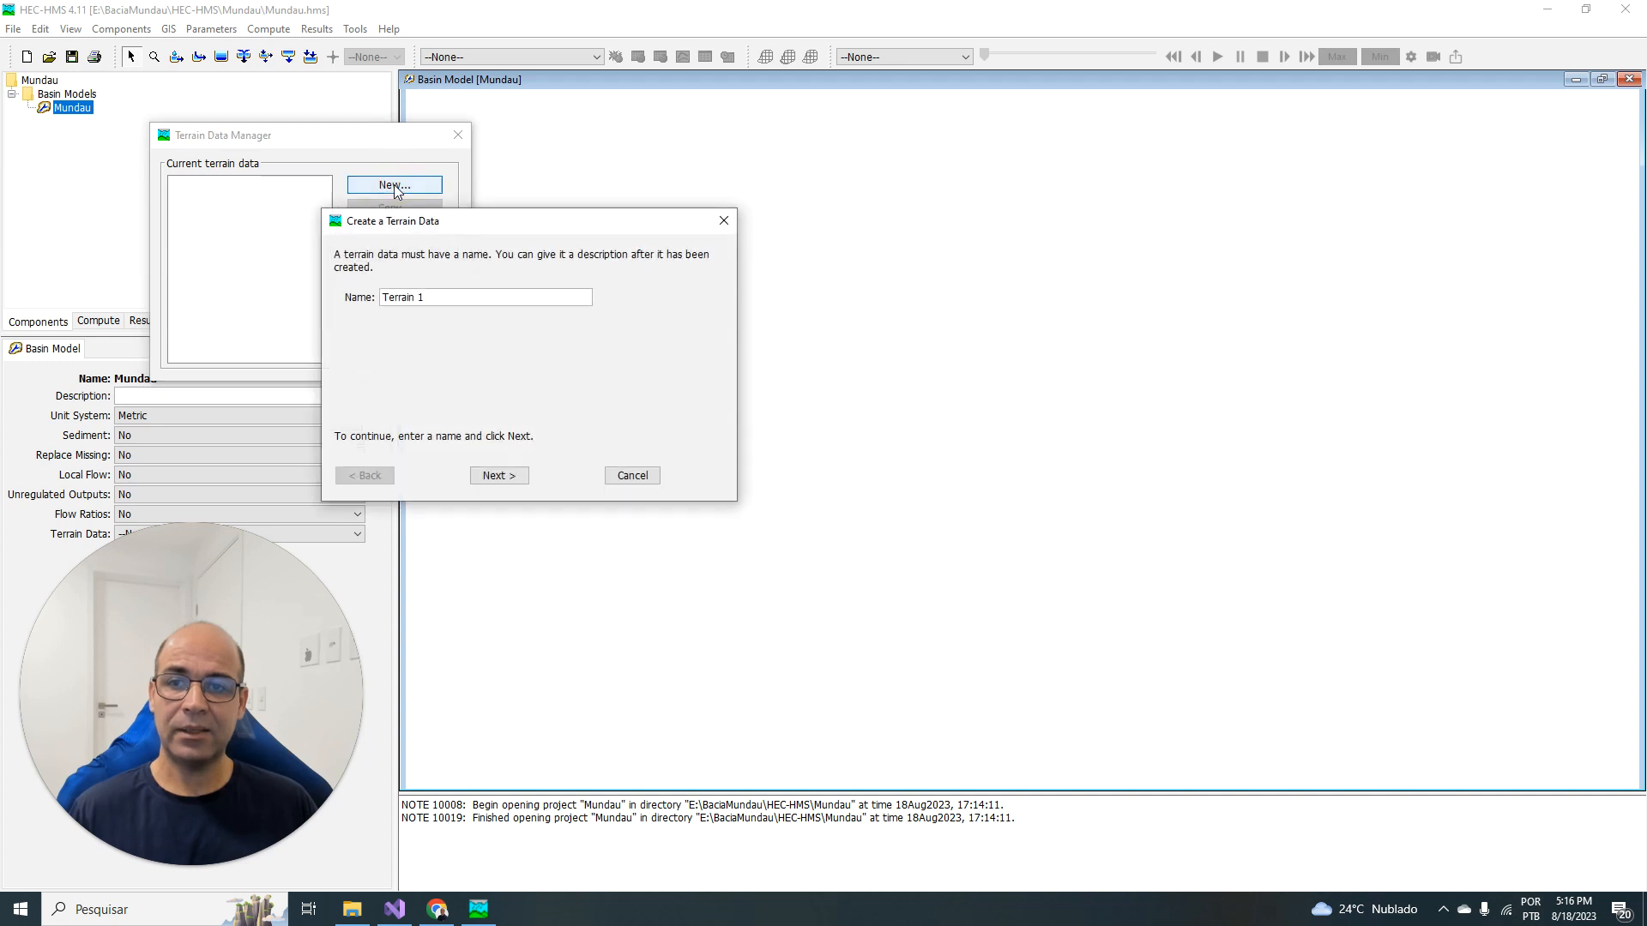
key("ctrl+a")
type("M")
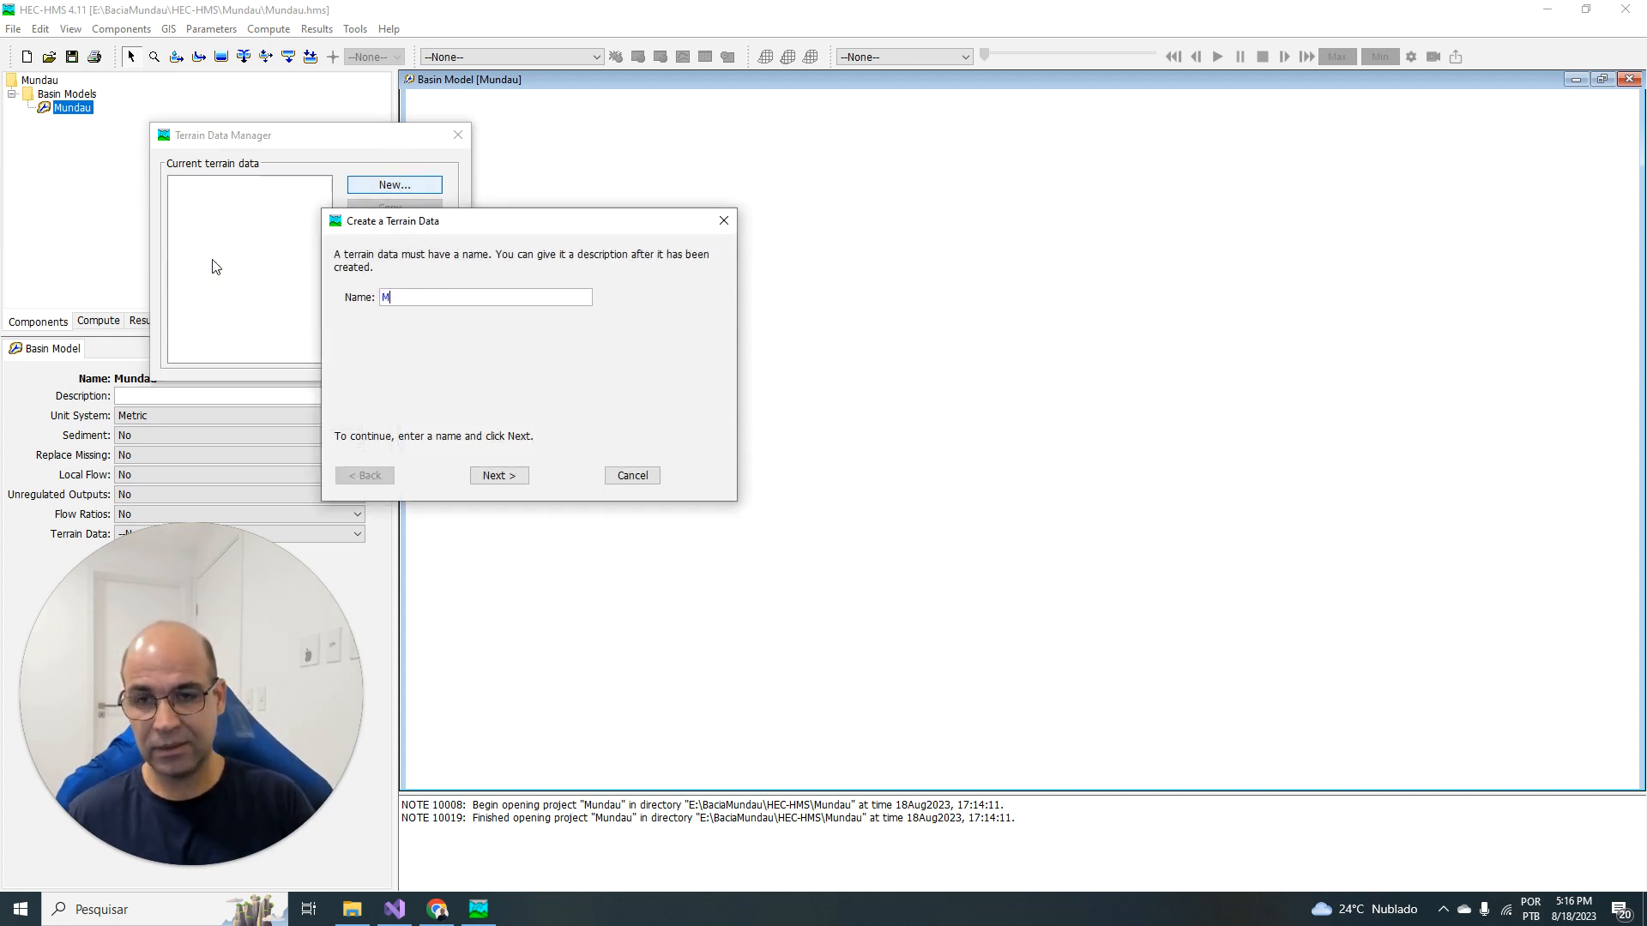
type("NT")
left_click(510, 478)
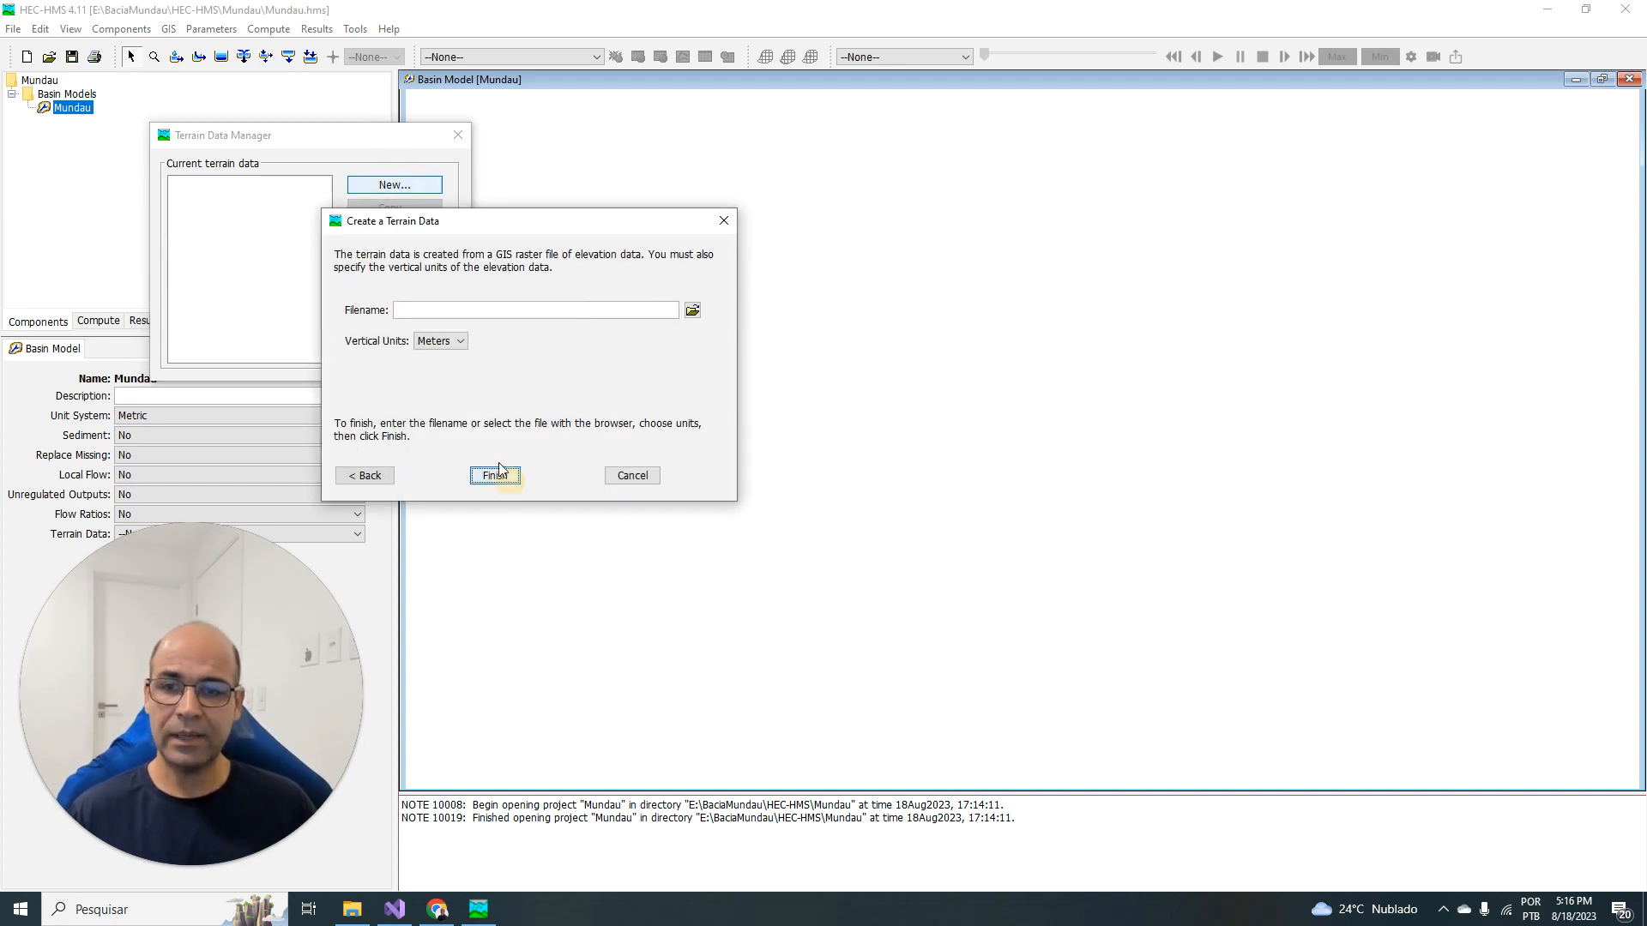
Step: Use MNT_UTM24S.tif from the MNT folder as the elevation raster in meters, finish creating the terrain data, and close the manager
left_click(692, 310)
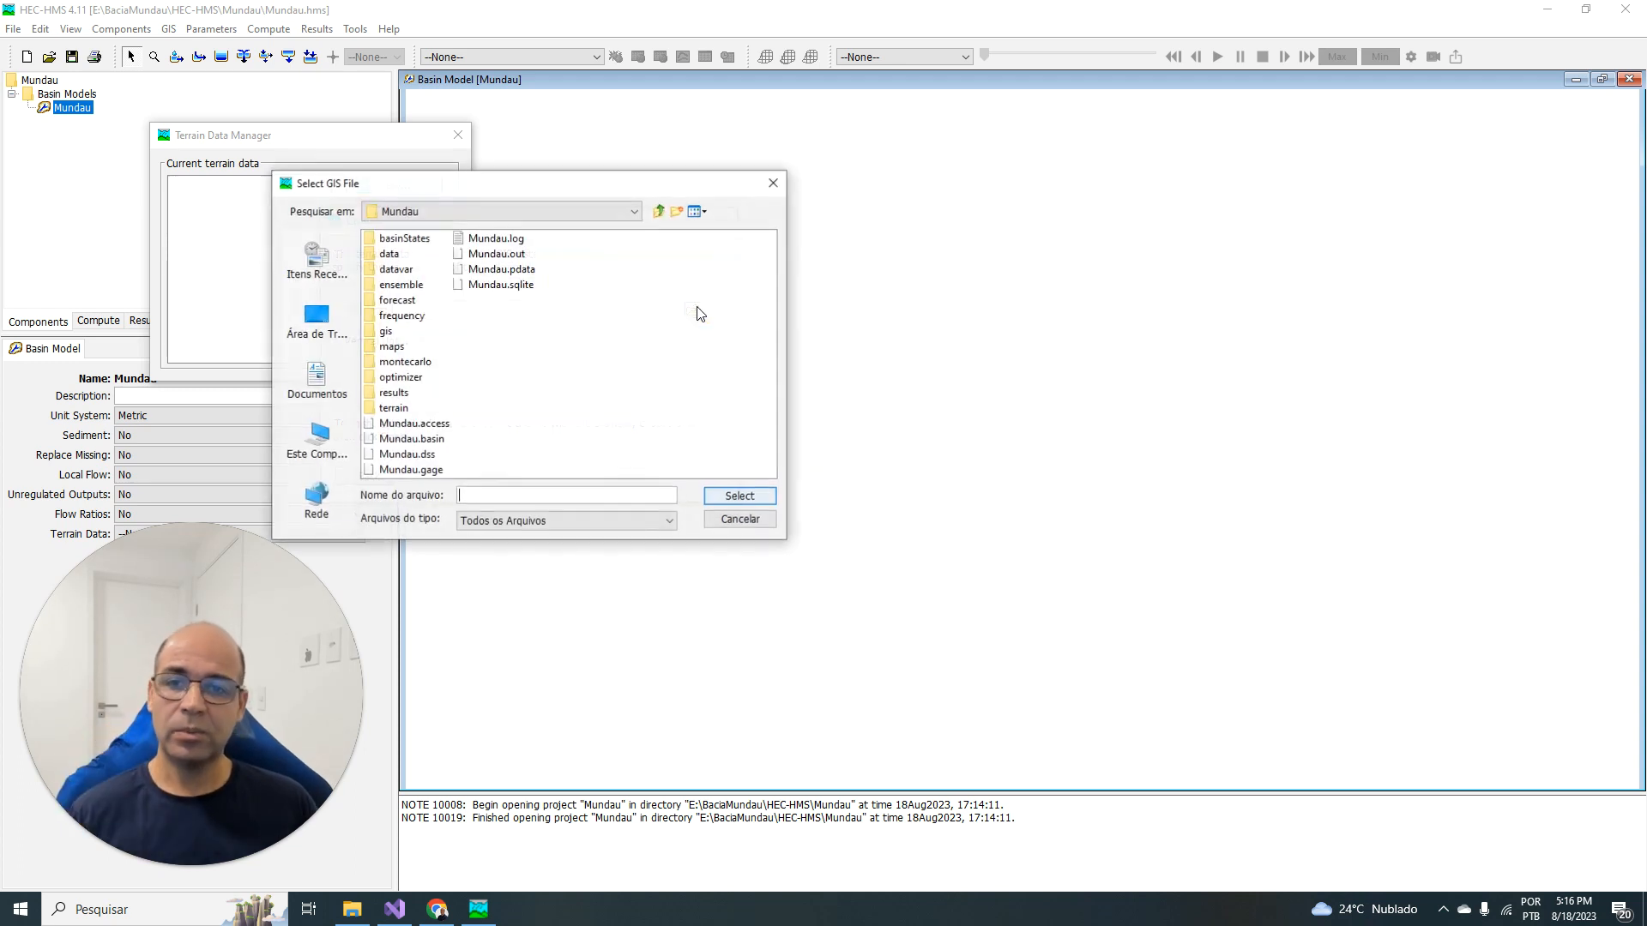
left_click(659, 212)
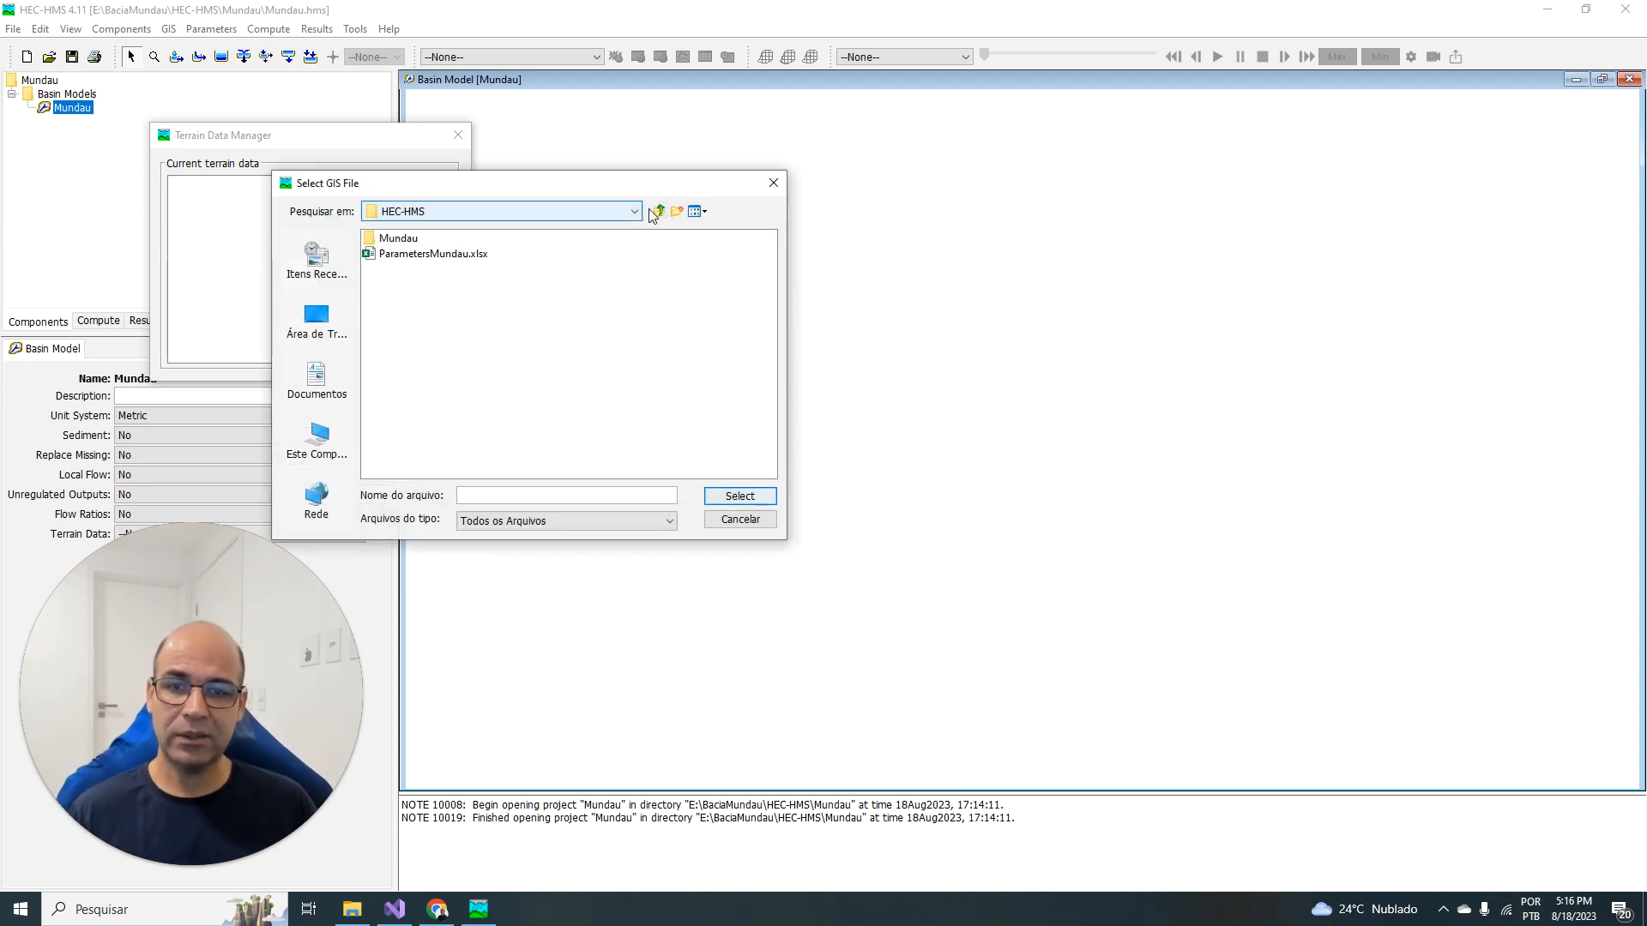
left_click(658, 212)
double_click(429, 254)
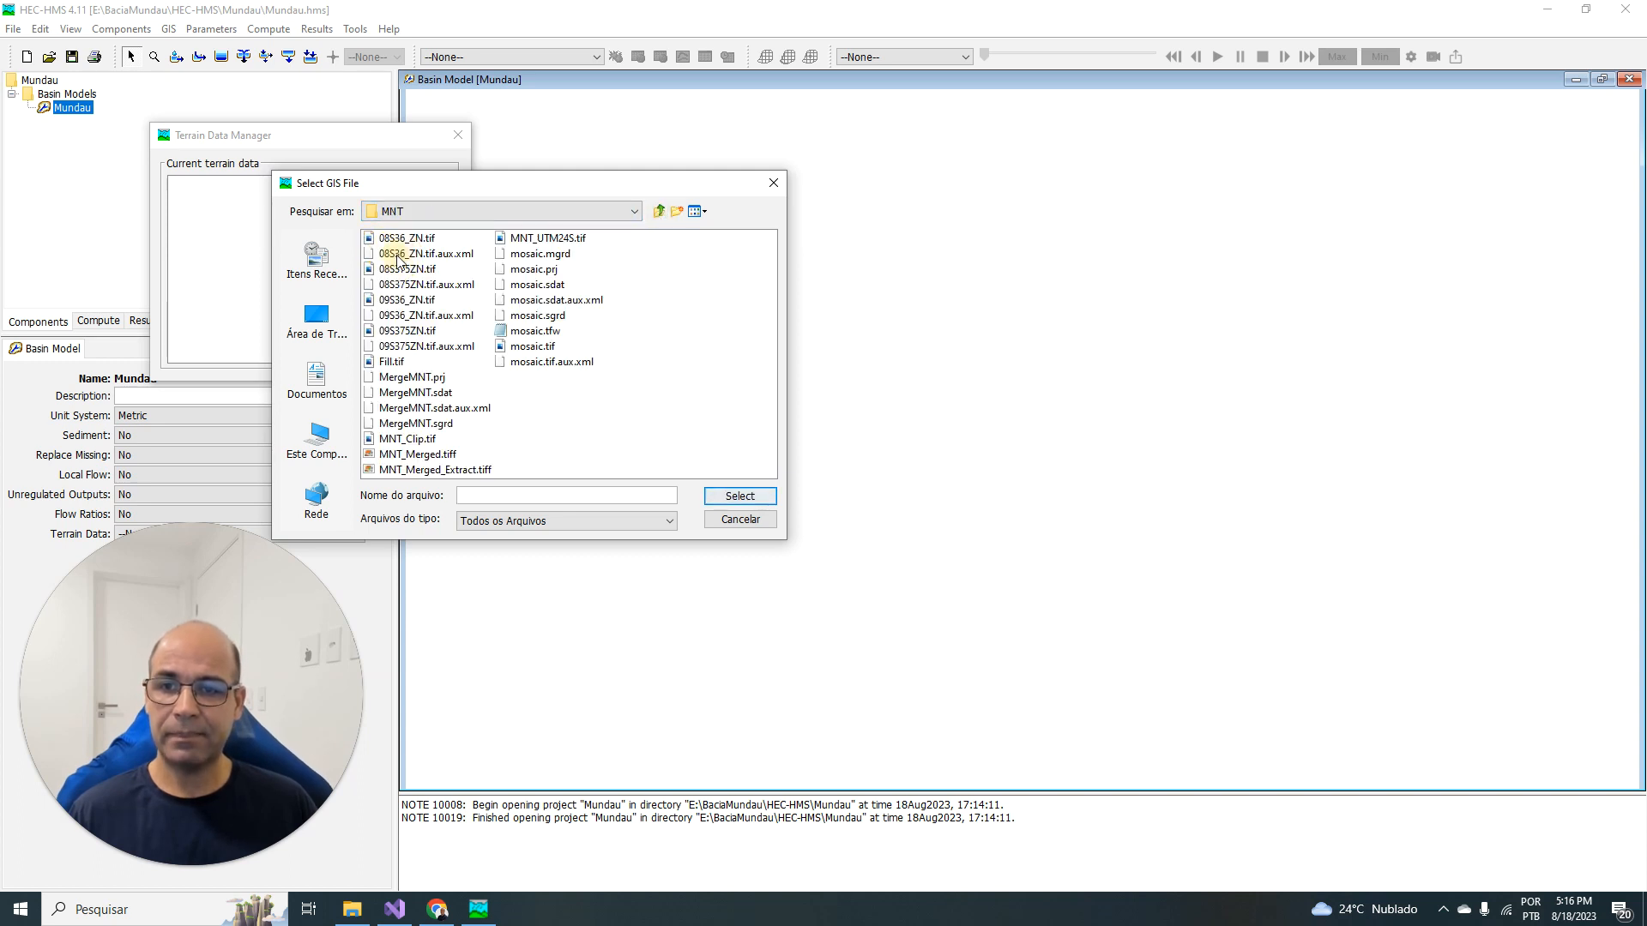
left_click(507, 240)
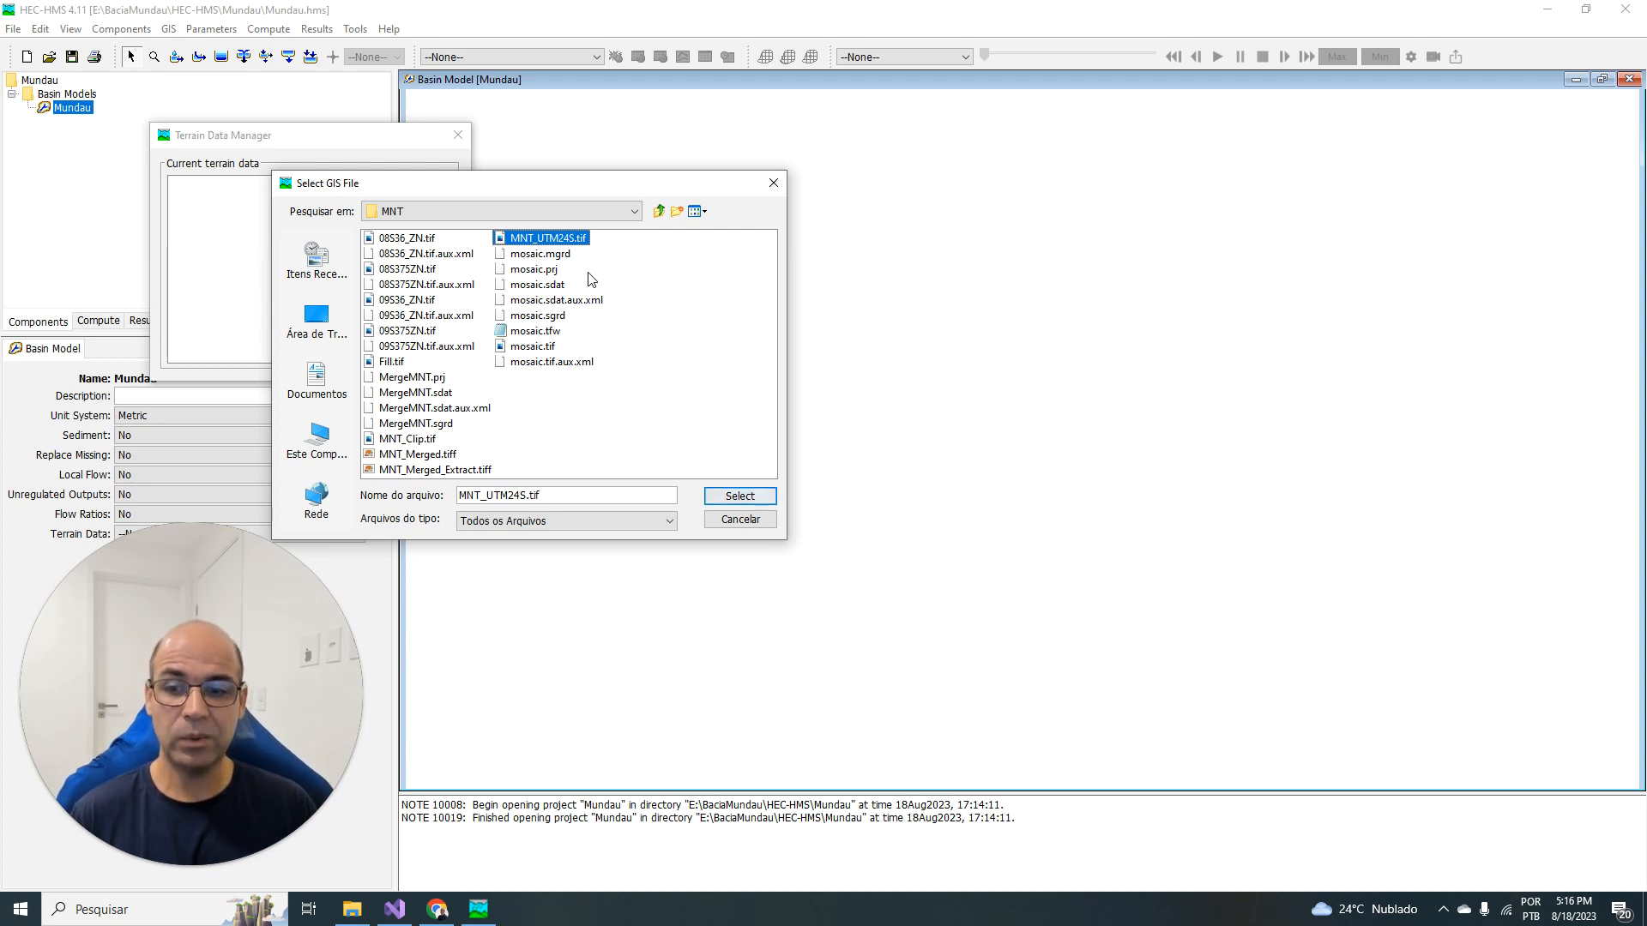
left_click(738, 497)
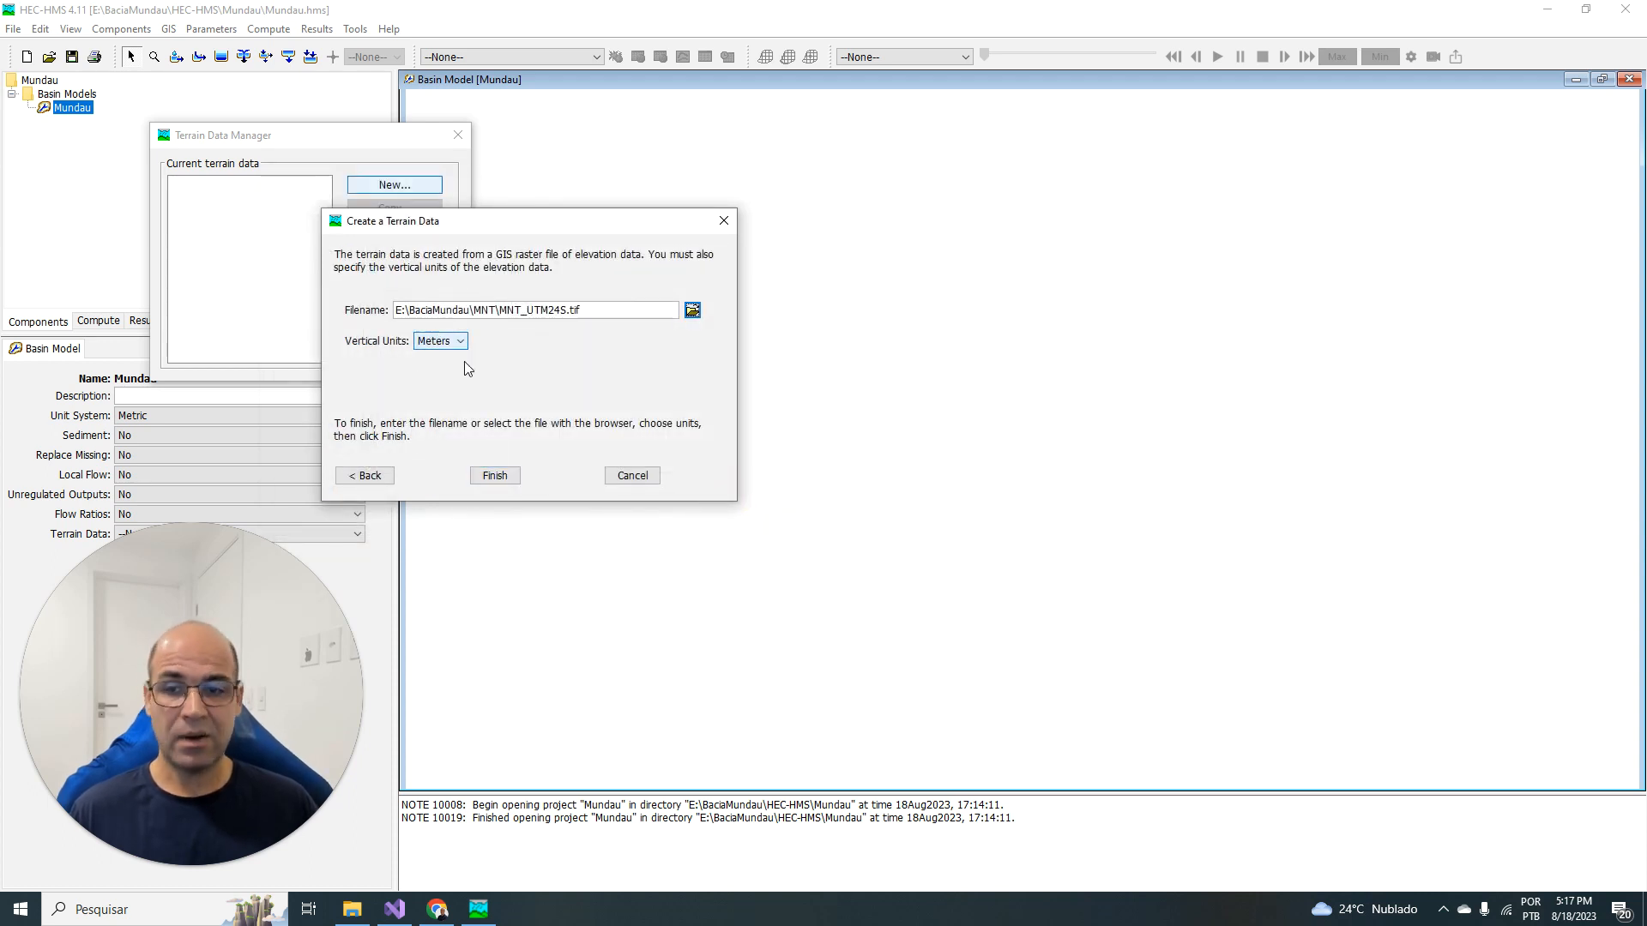
left_click(496, 474)
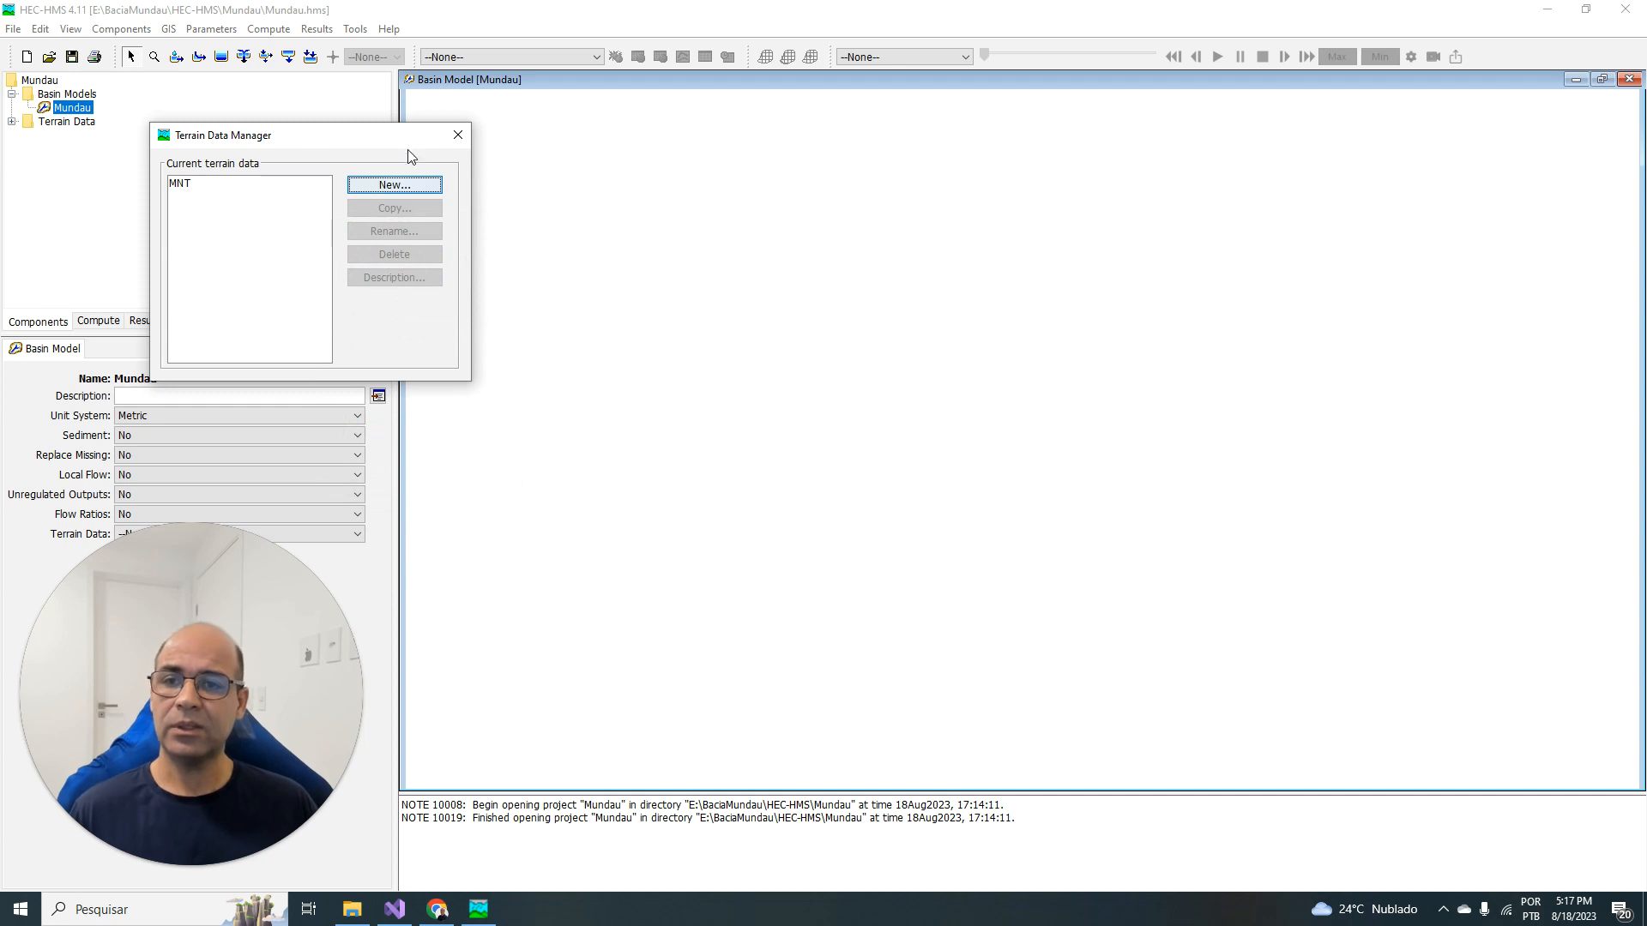
left_click(458, 135)
Step: Review the MNT terrain component, assign MNT as the Mundau basin model's terrain data, and save the project
left_click(12, 122)
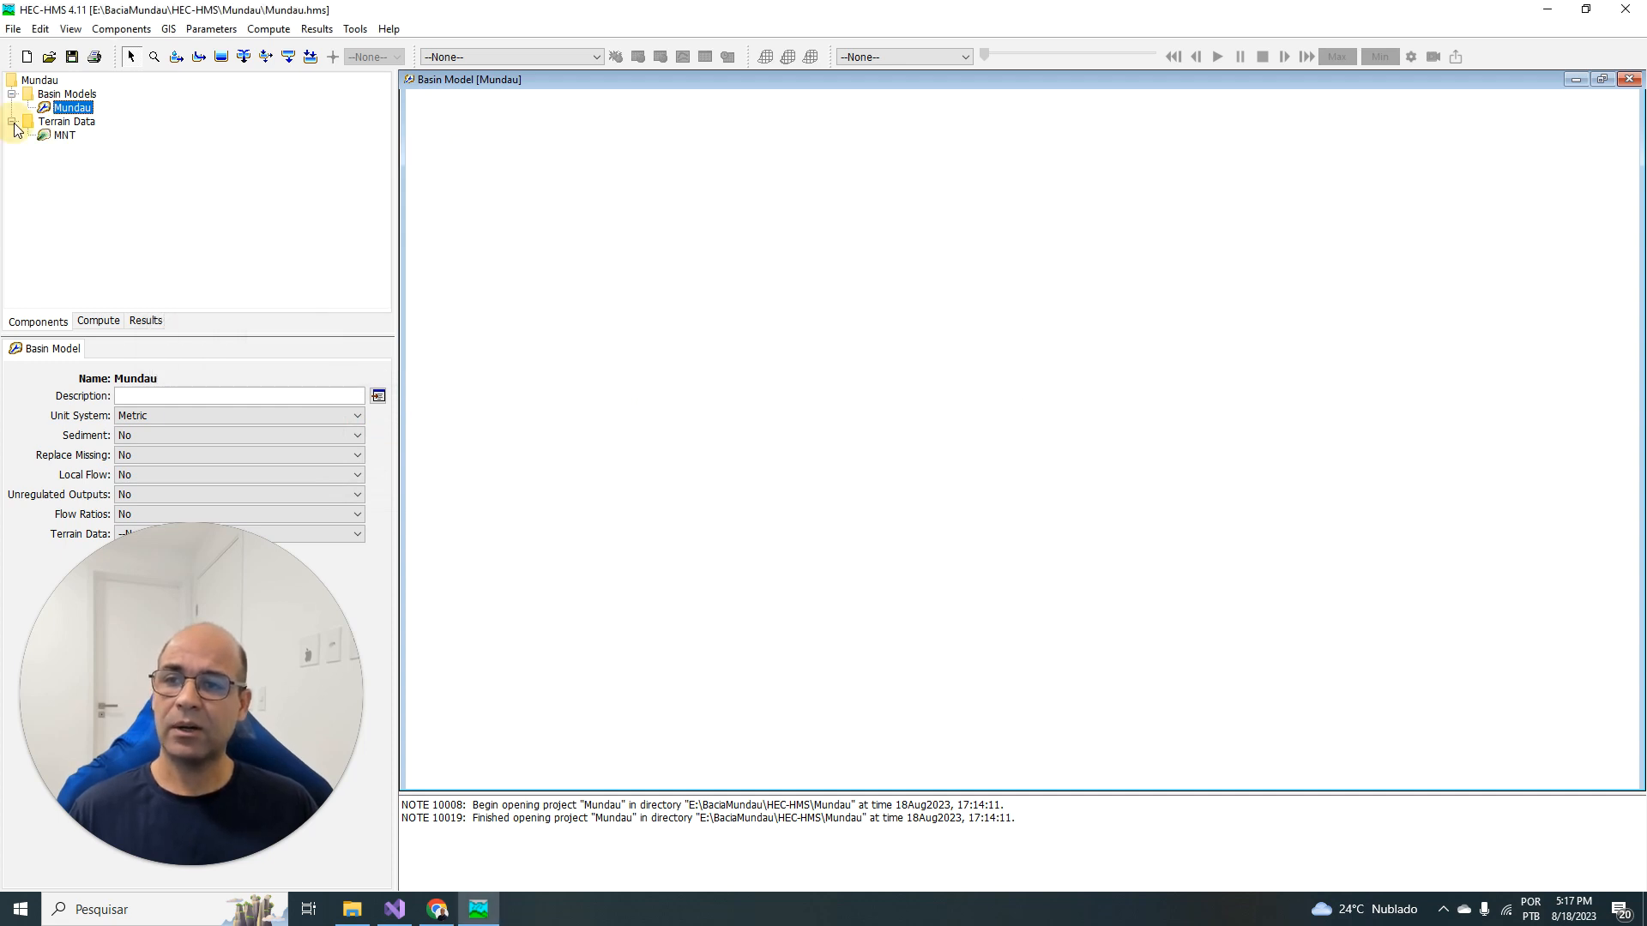
left_click(65, 136)
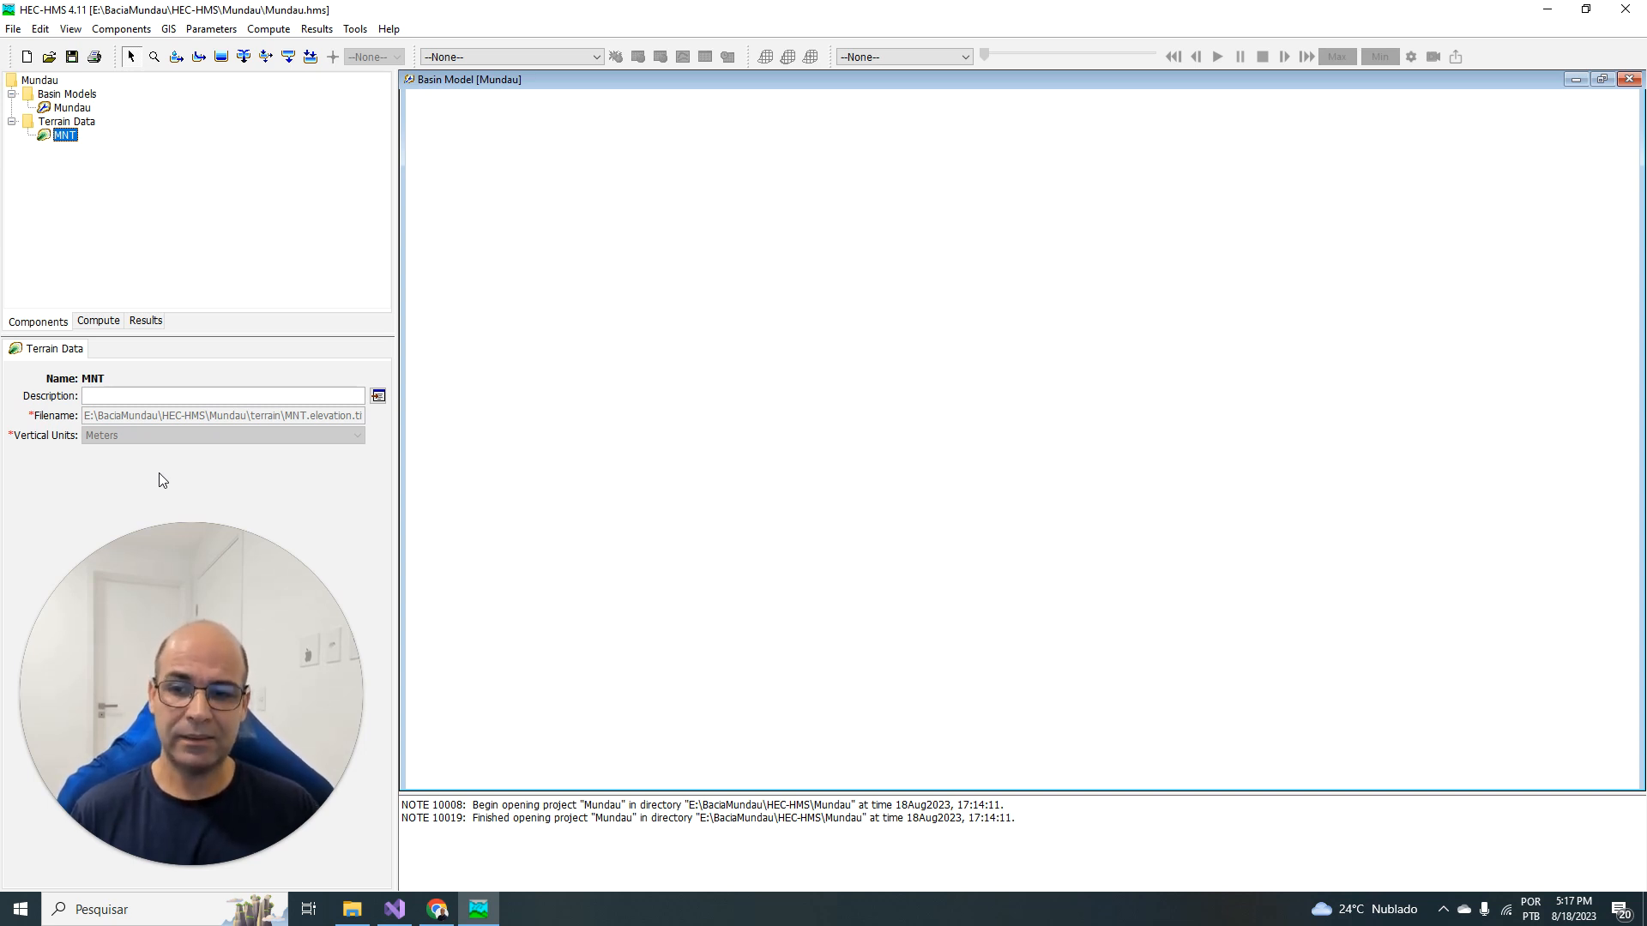
left_click(73, 108)
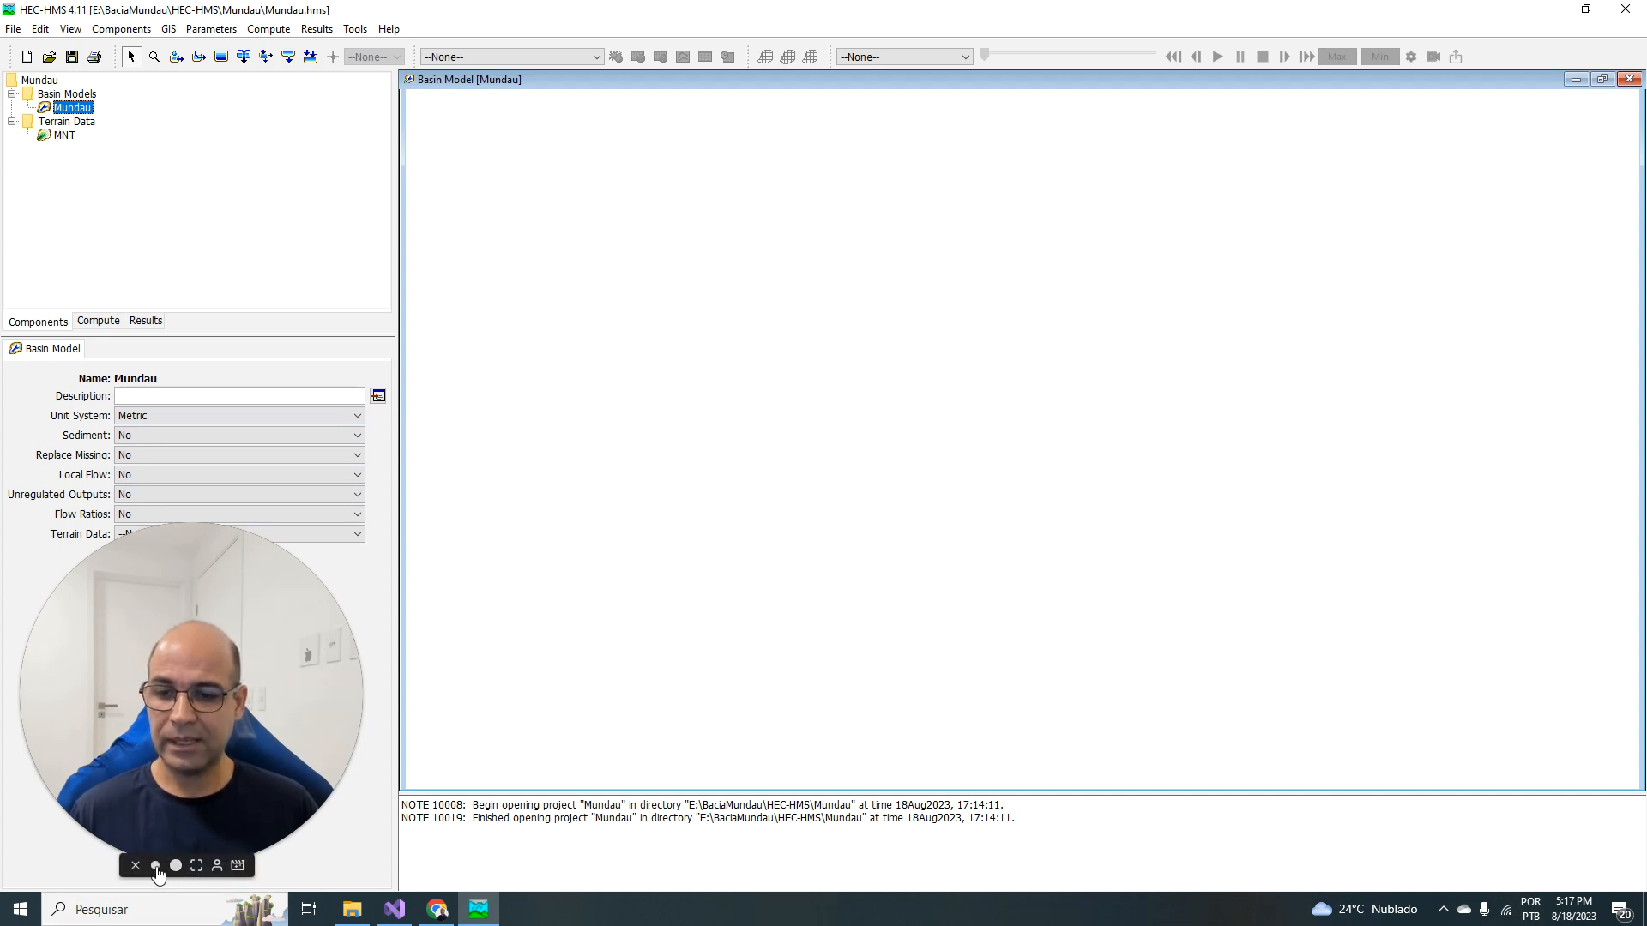
left_click(156, 866)
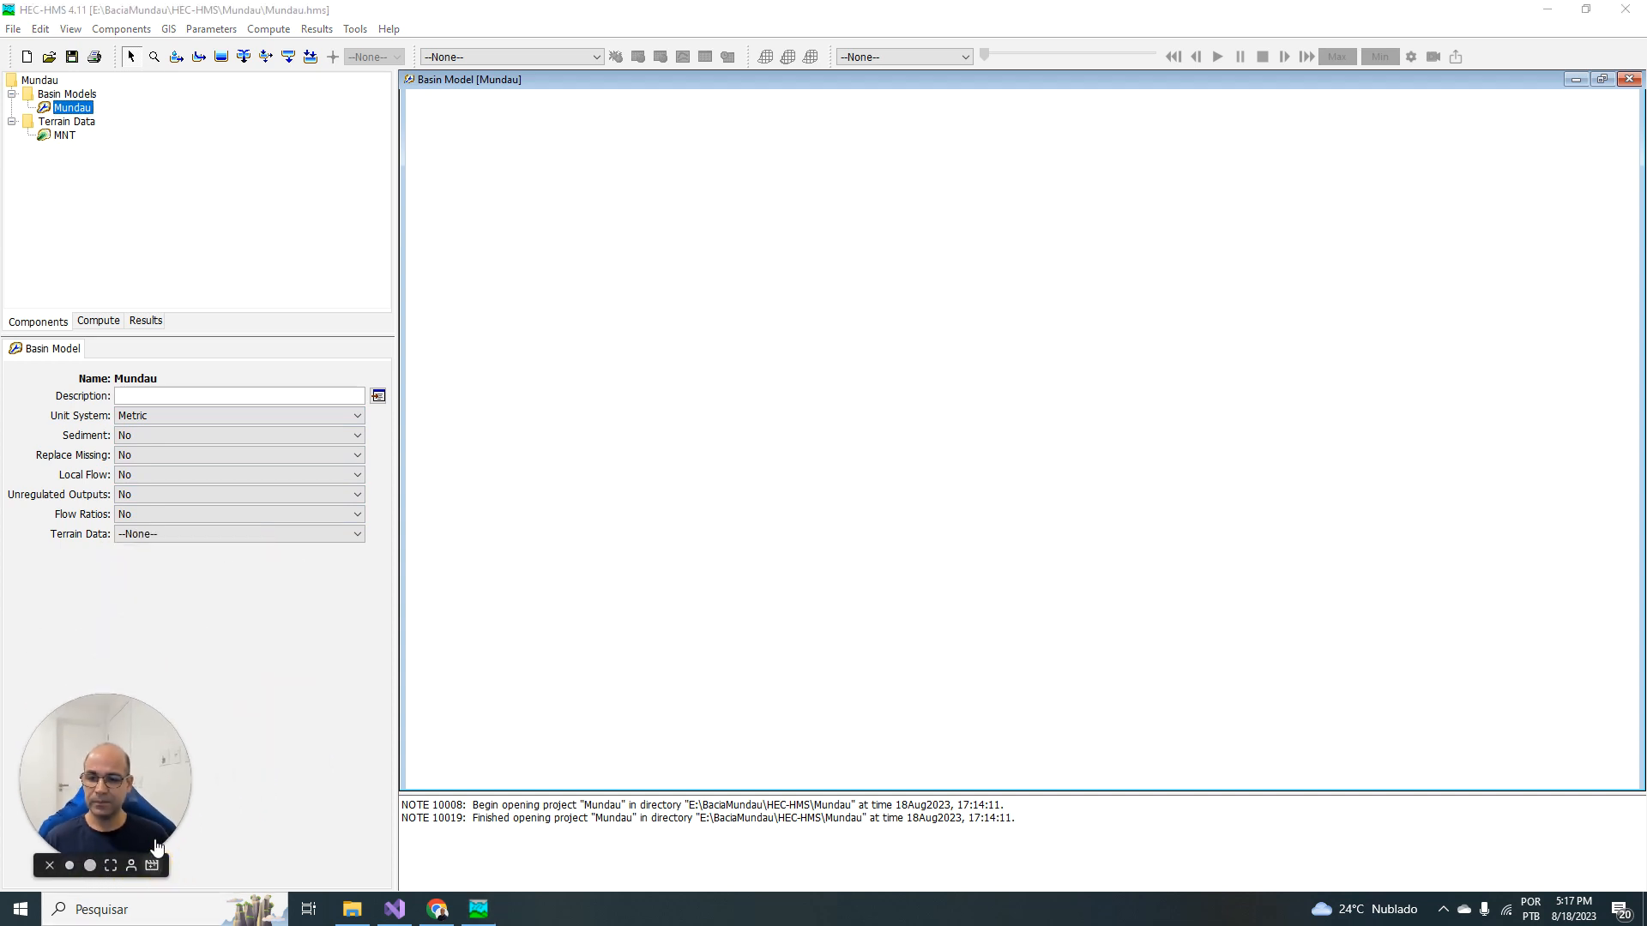
left_click(221, 536)
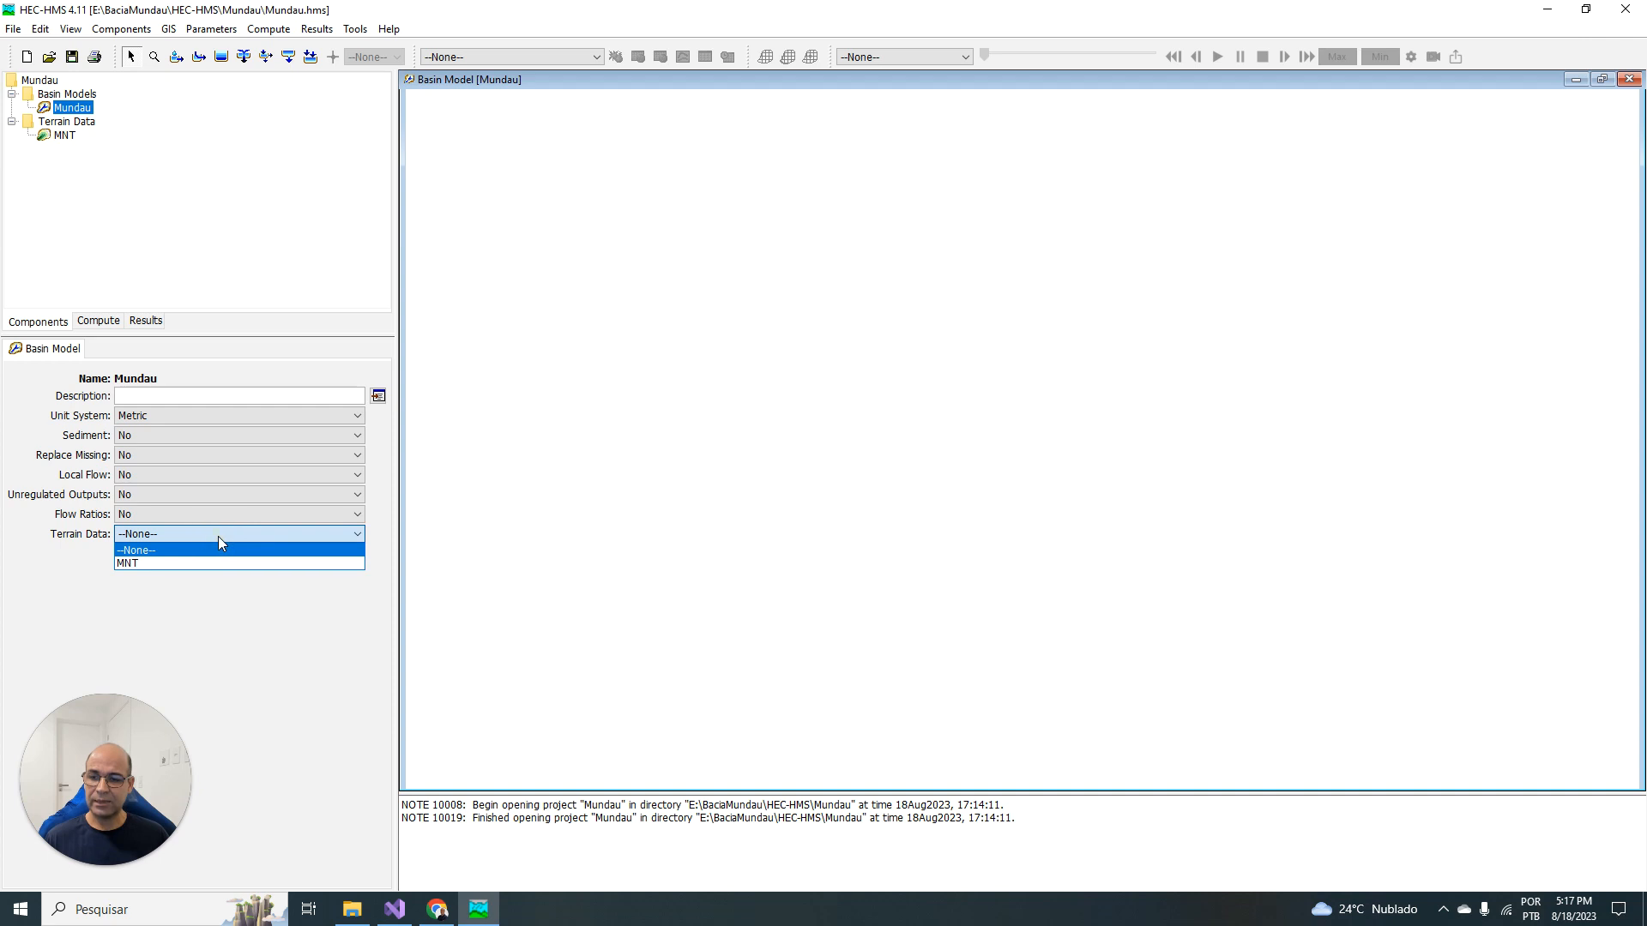
left_click(135, 564)
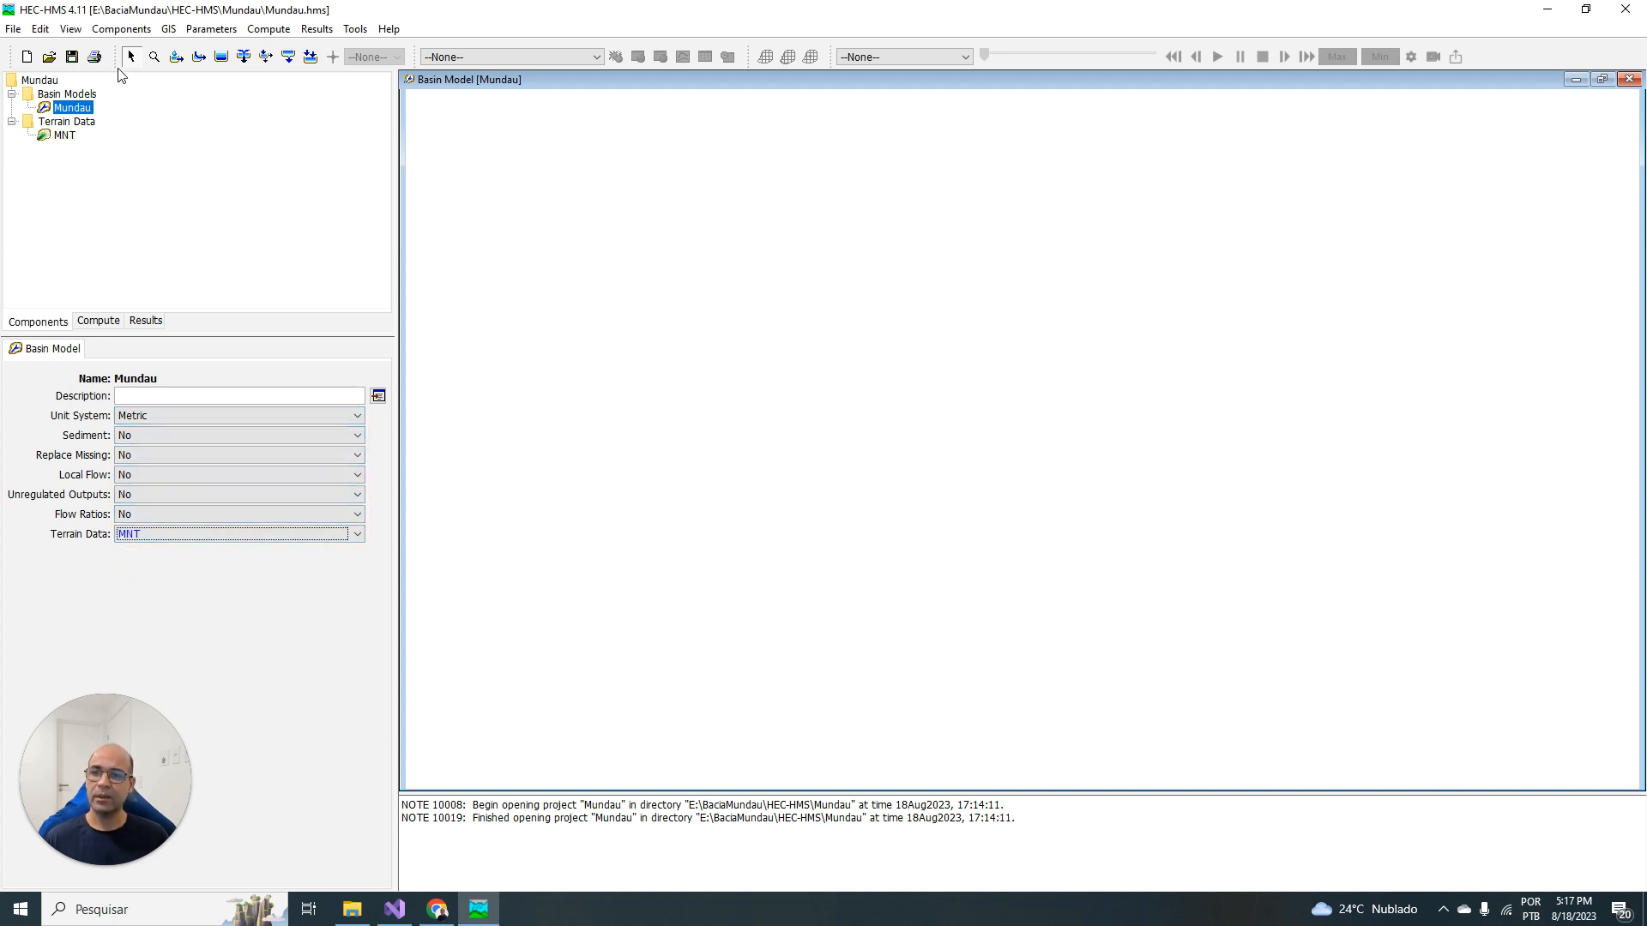
left_click(72, 56)
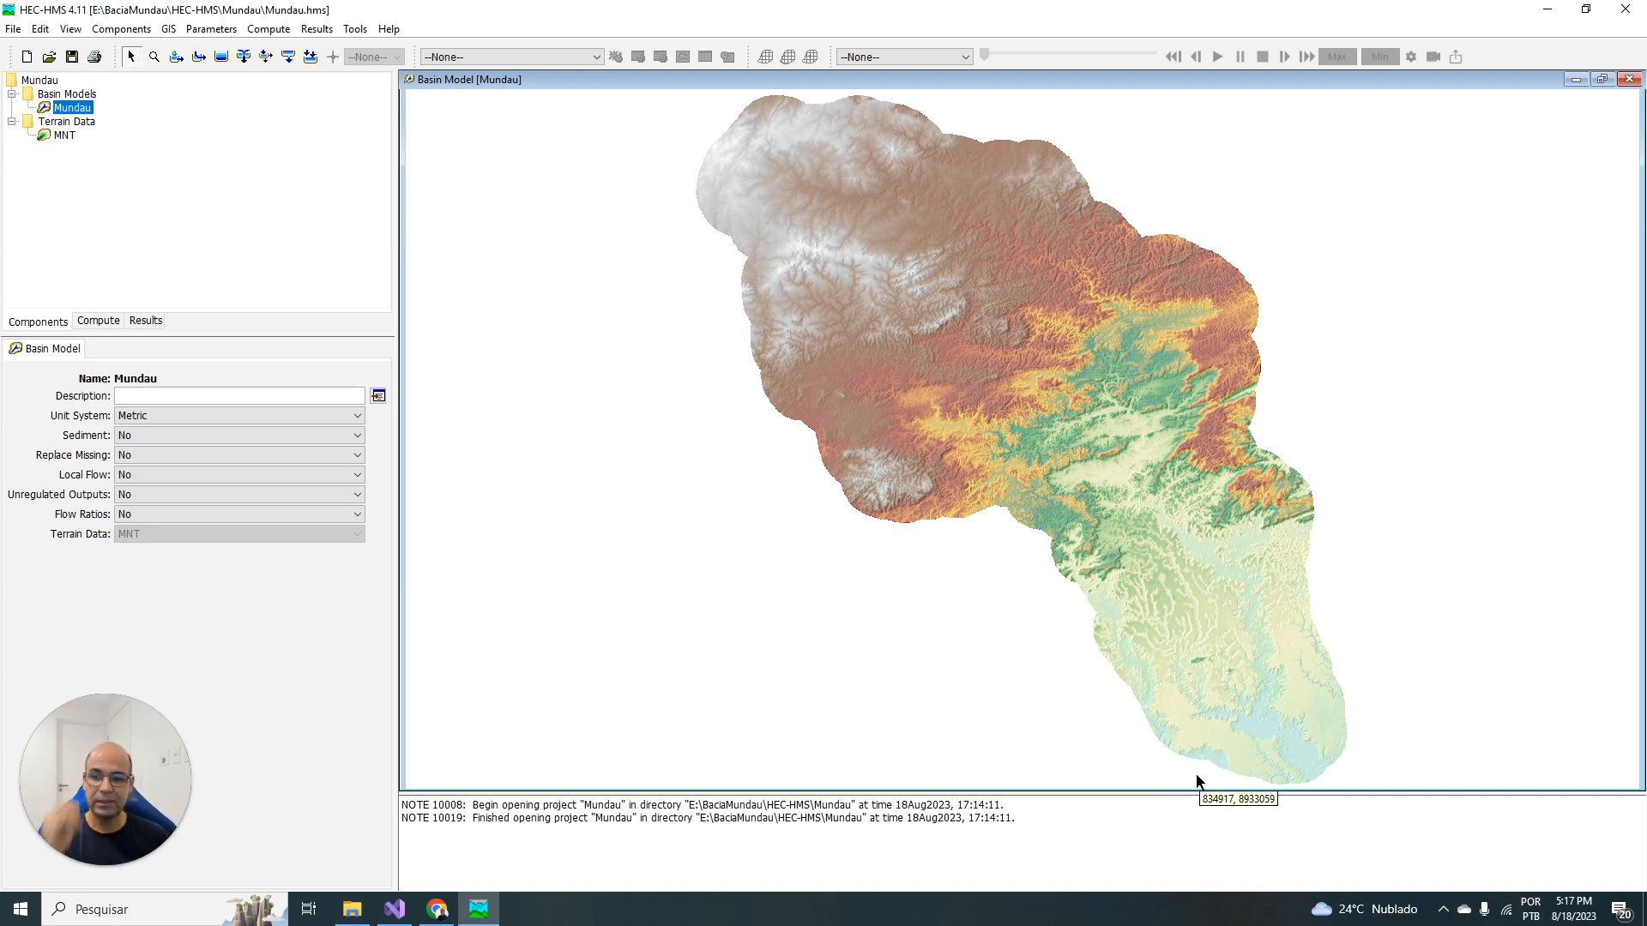
mouse_move(132, 830)
left_click(89, 866)
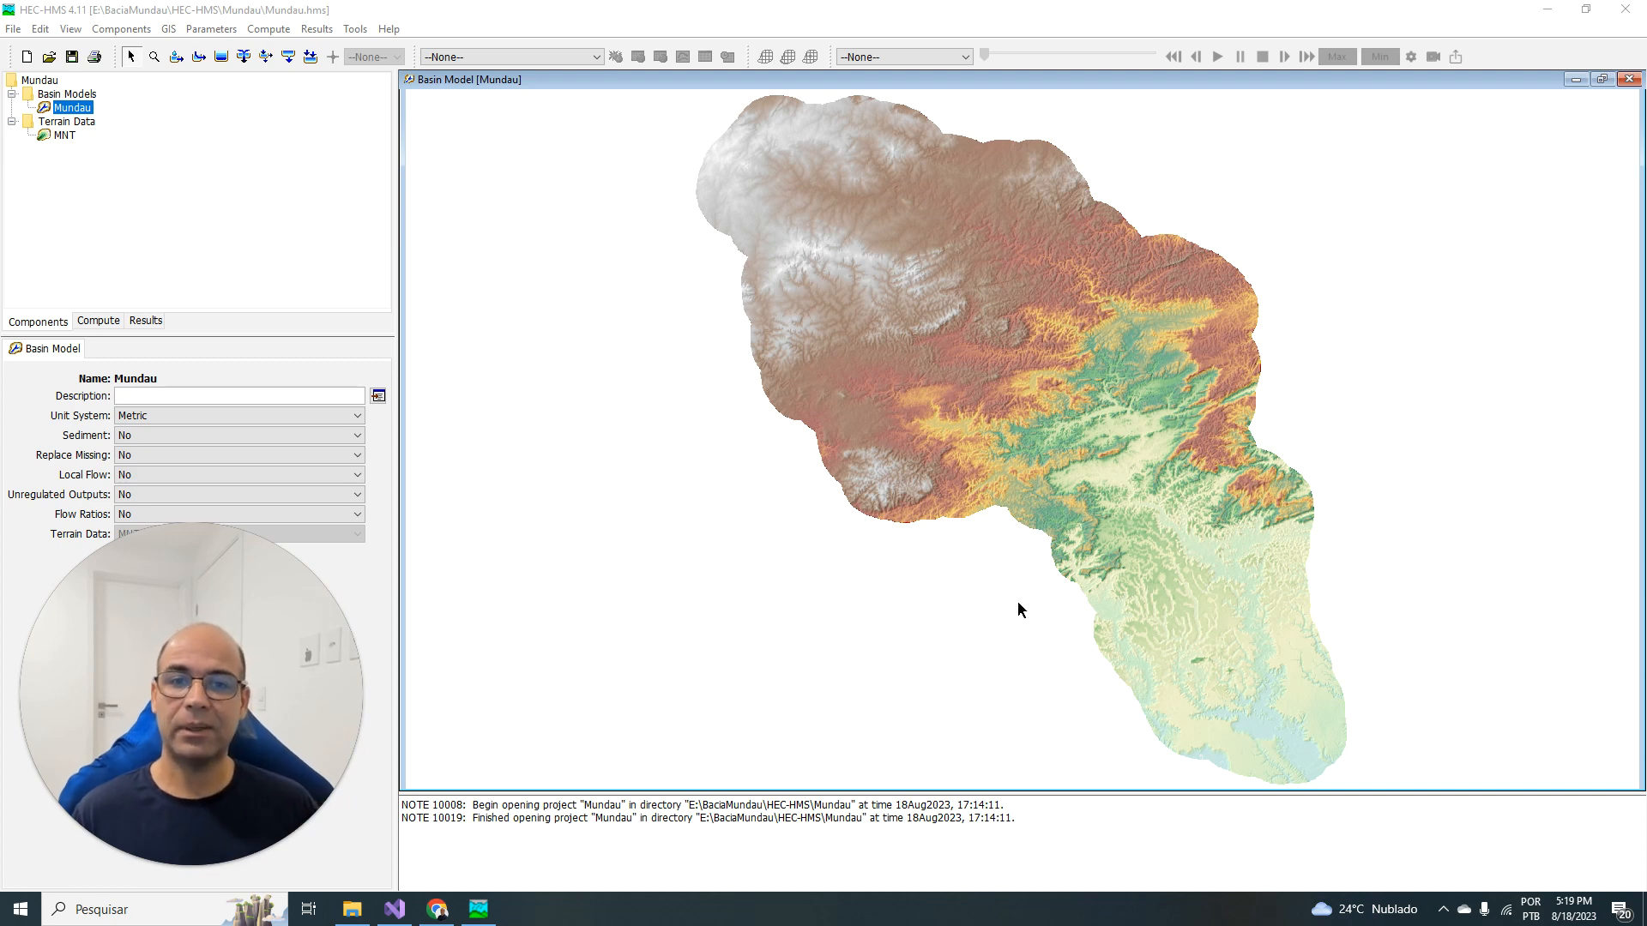
Step: Run Preprocess Sinks and Preprocess Drainage on the Mundau basin model's terrain
left_click(169, 32)
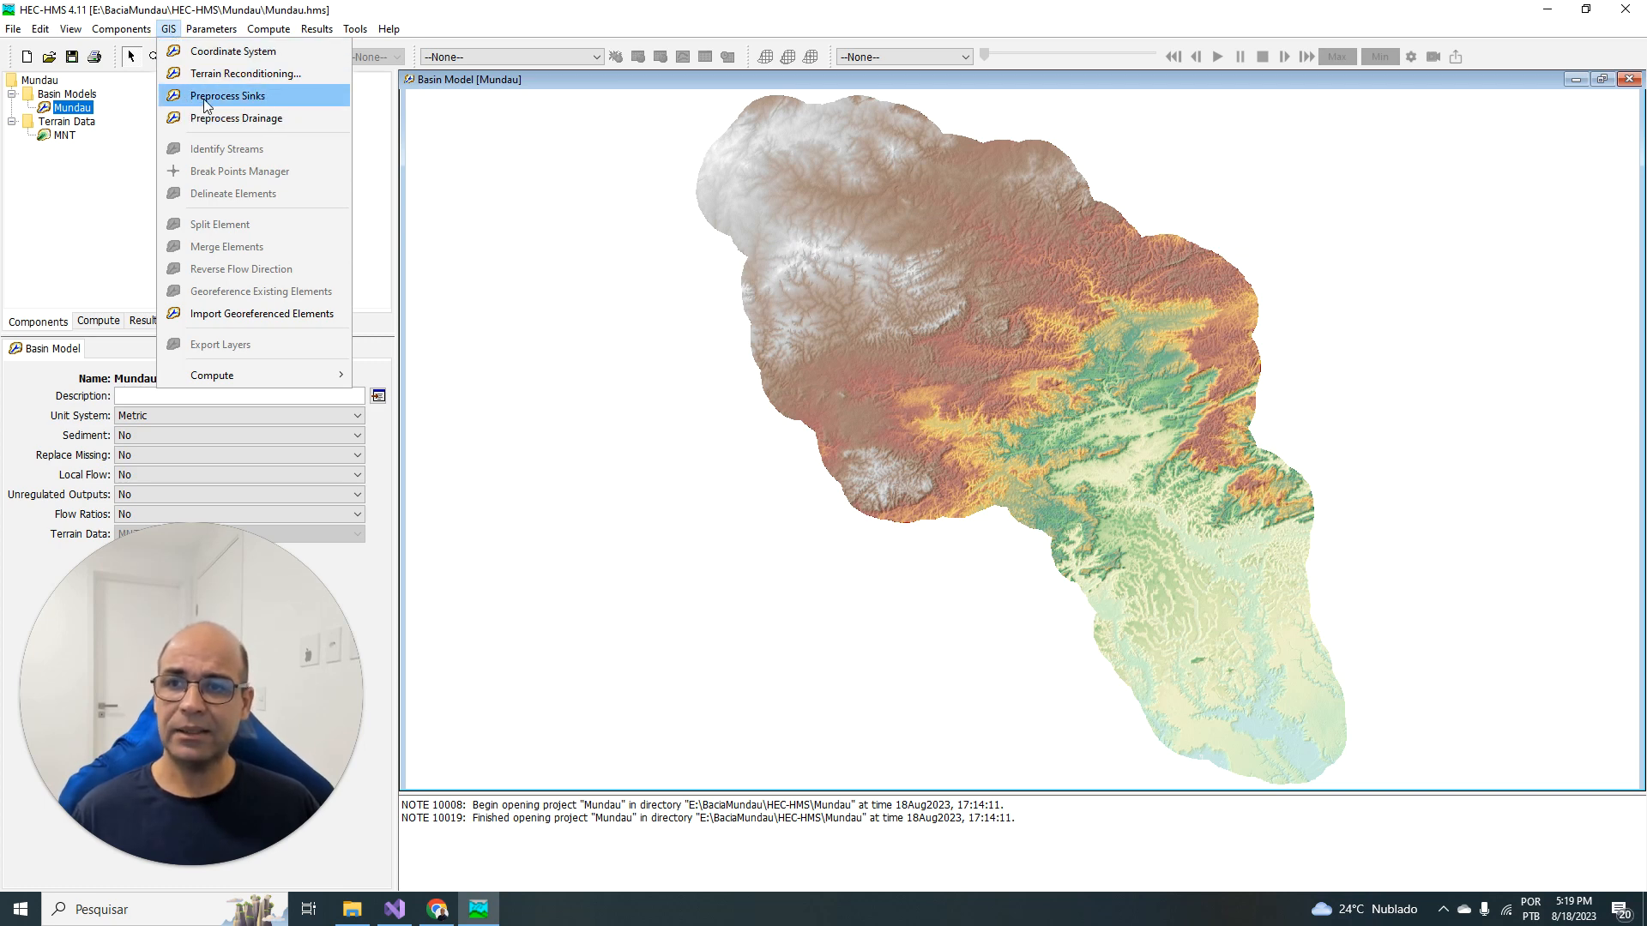
left_click(250, 101)
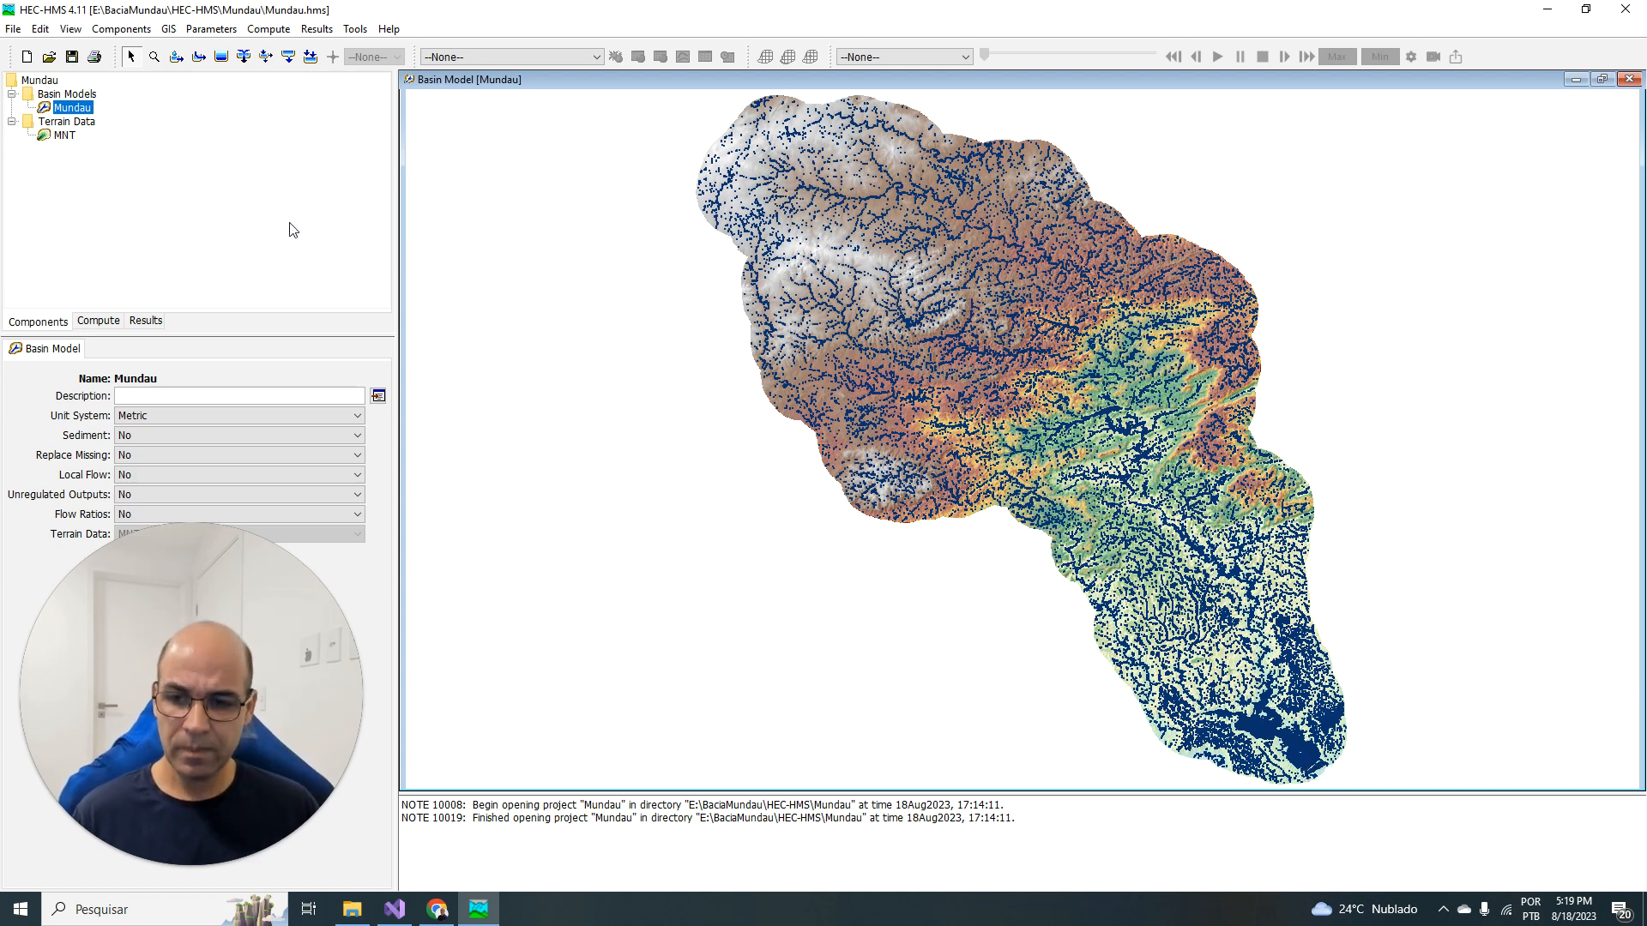
left_click(169, 29)
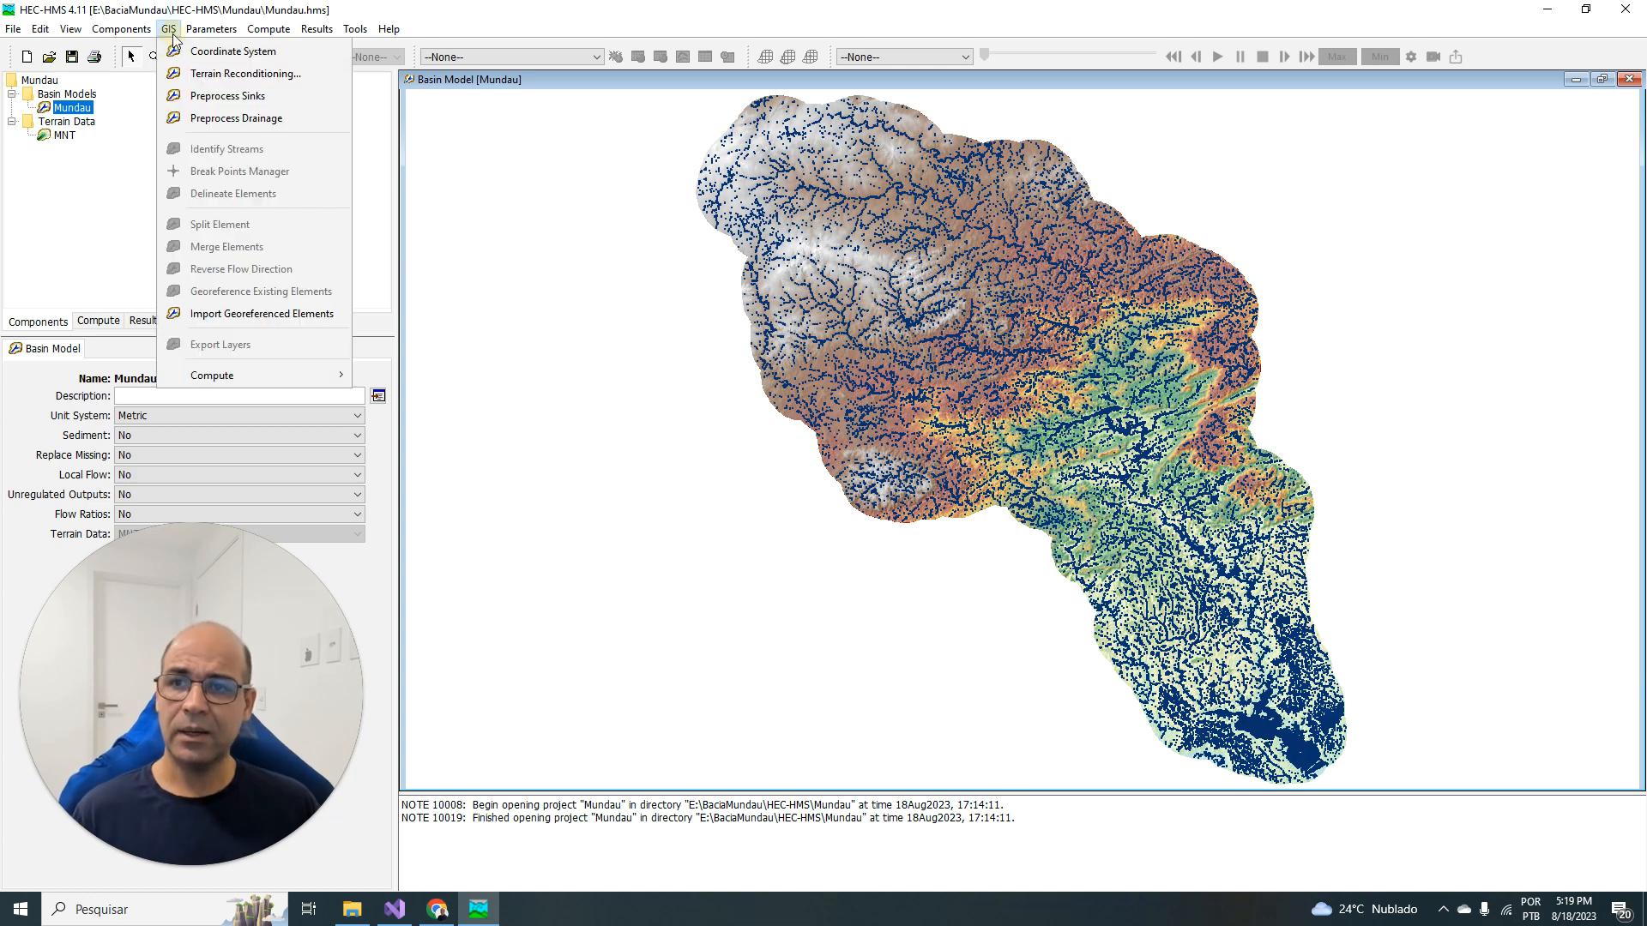
left_click(262, 125)
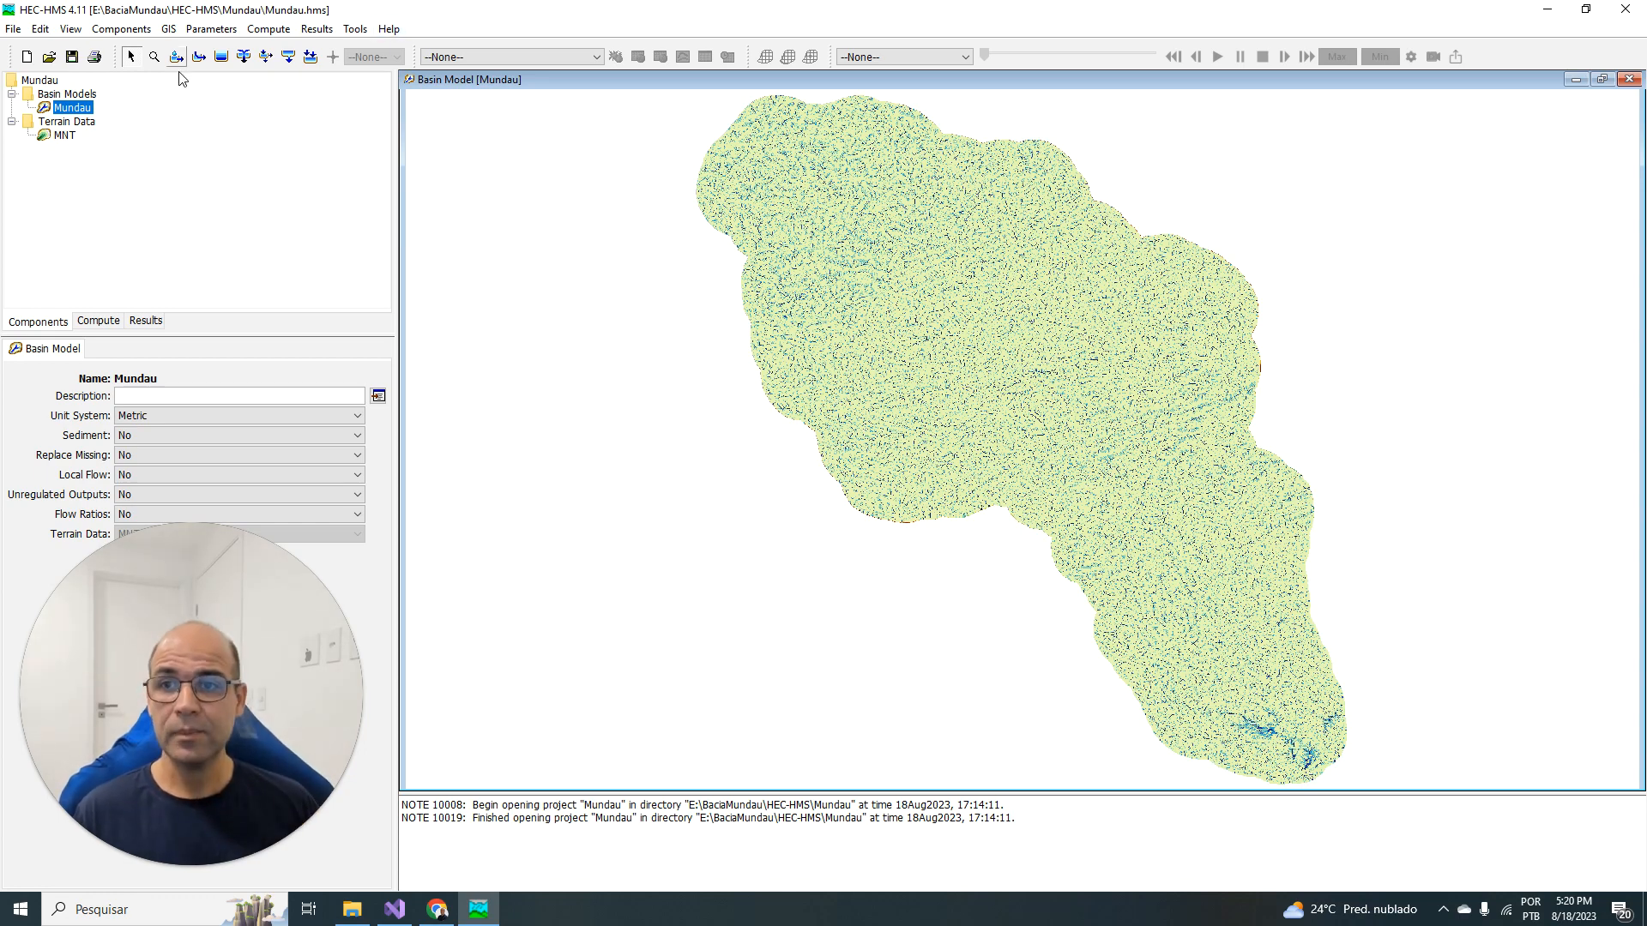
Step: Identify streams in the Mundau basin model using a stream definition area of 100 km2
left_click(154, 57)
left_click_drag(1201, 632, 1286, 717)
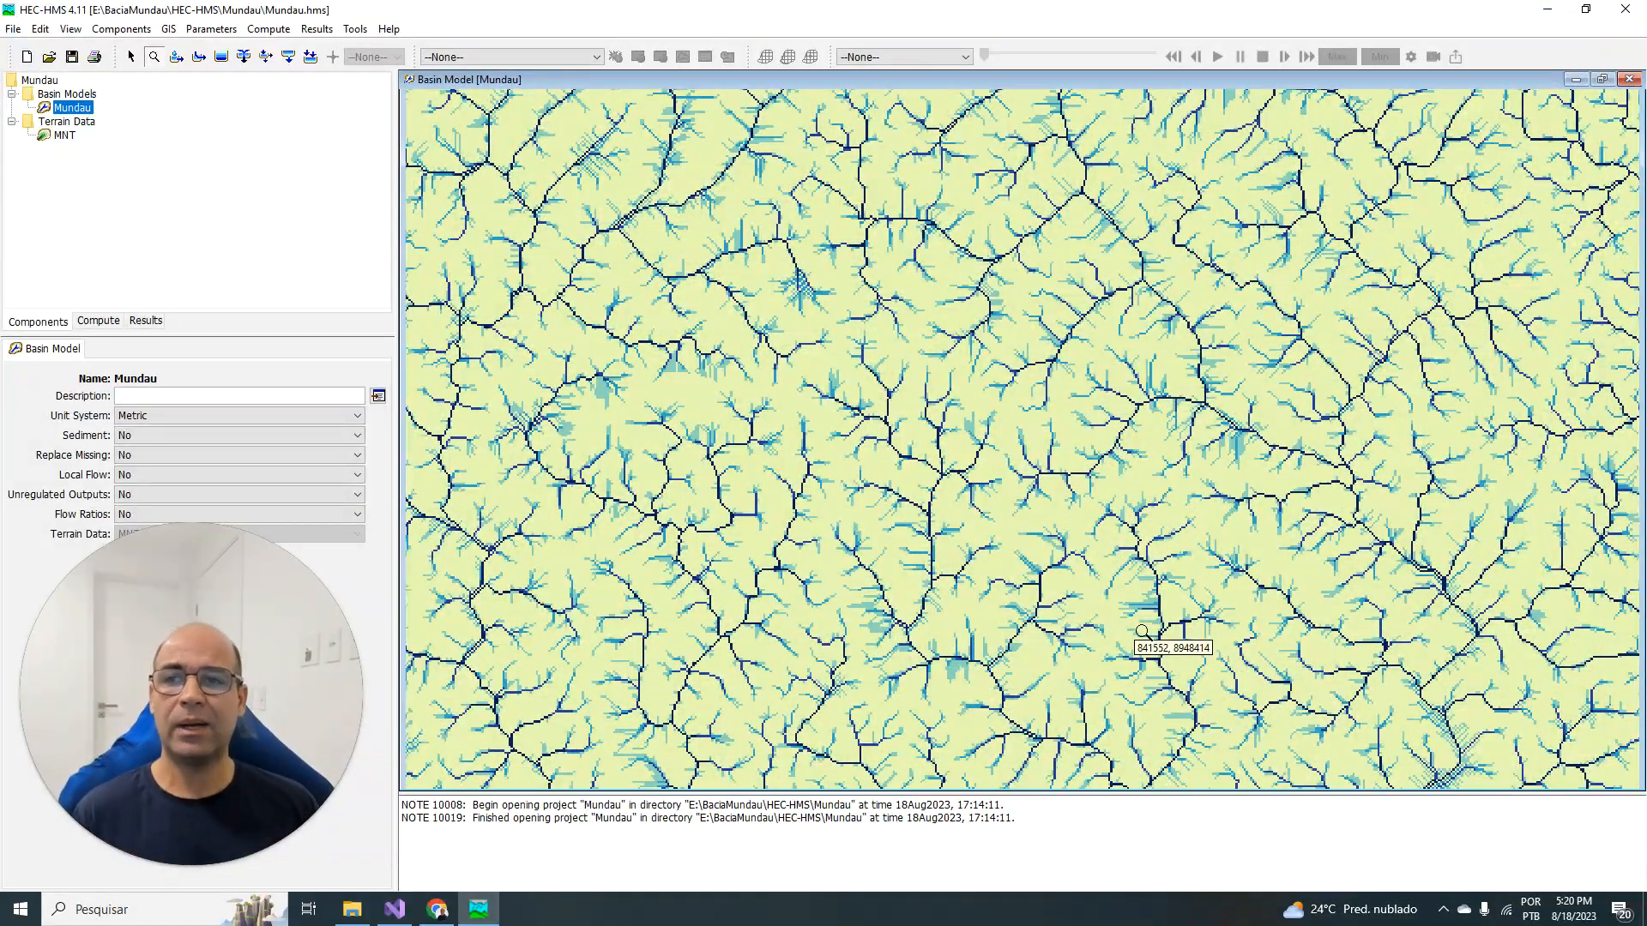
right_click(1111, 582)
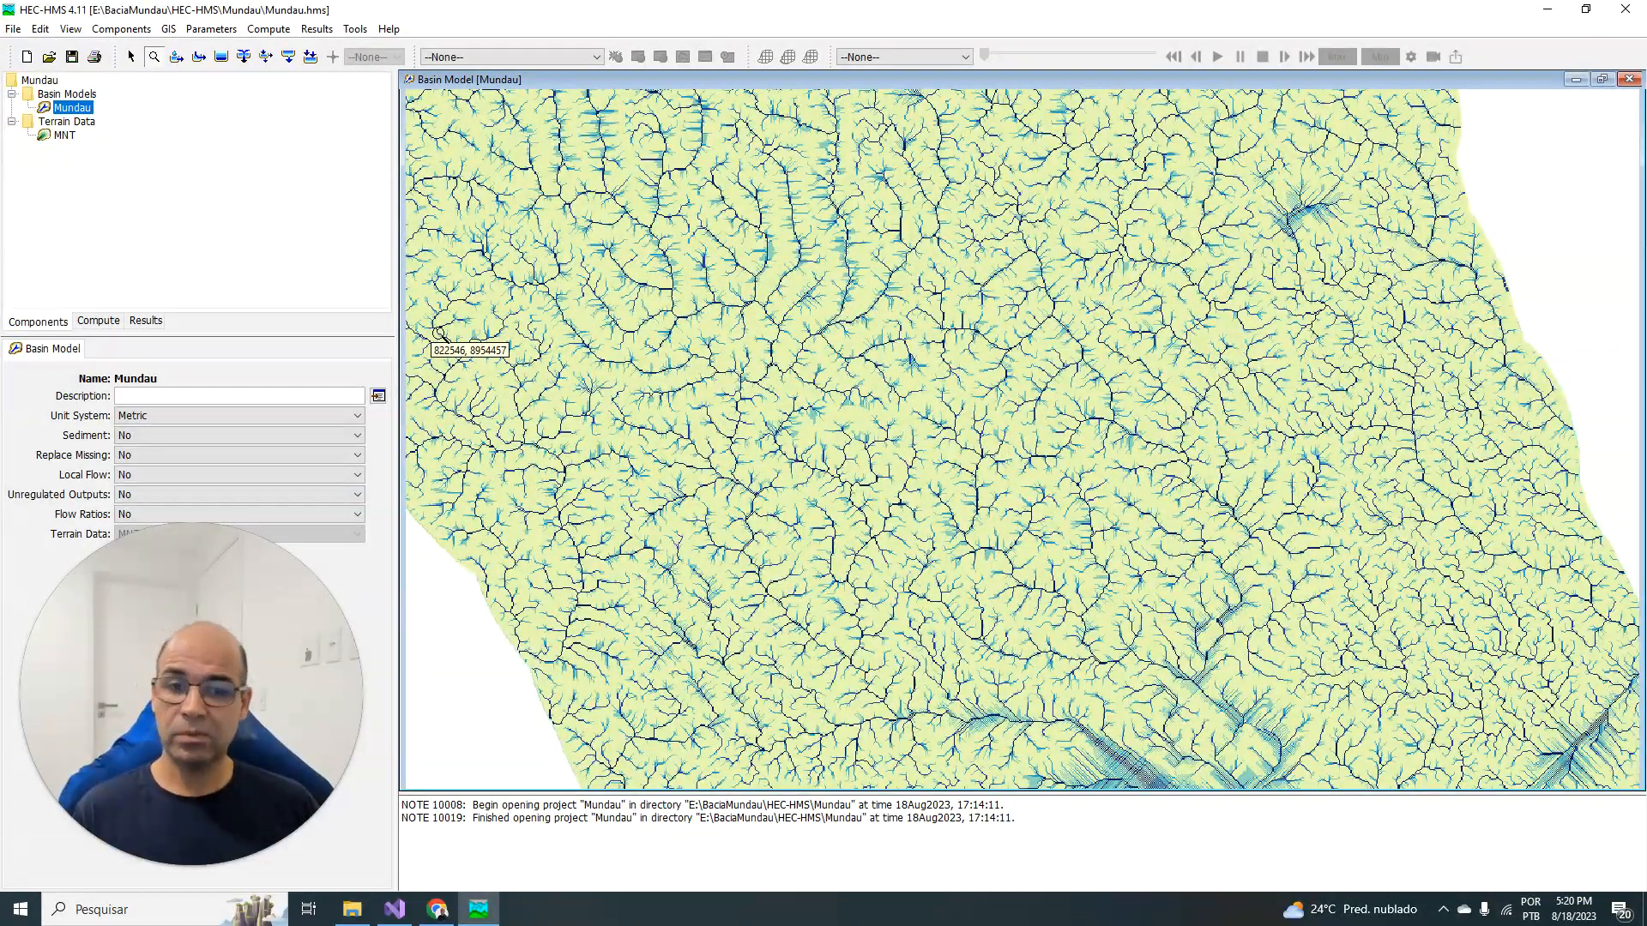
left_click(165, 31)
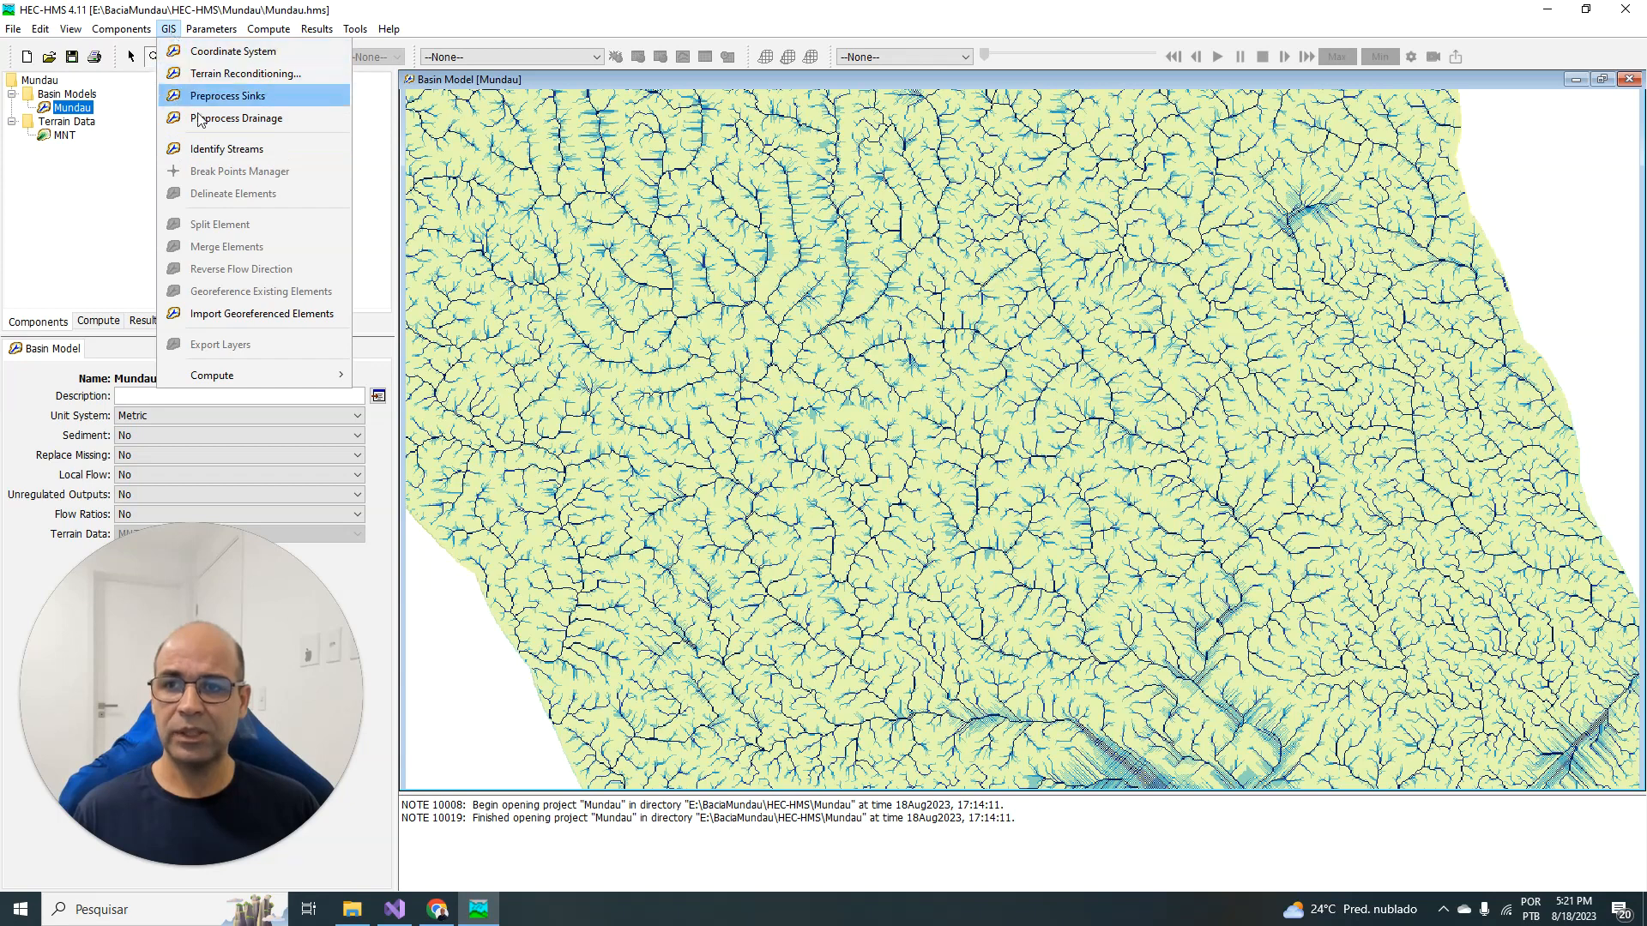
left_click(218, 157)
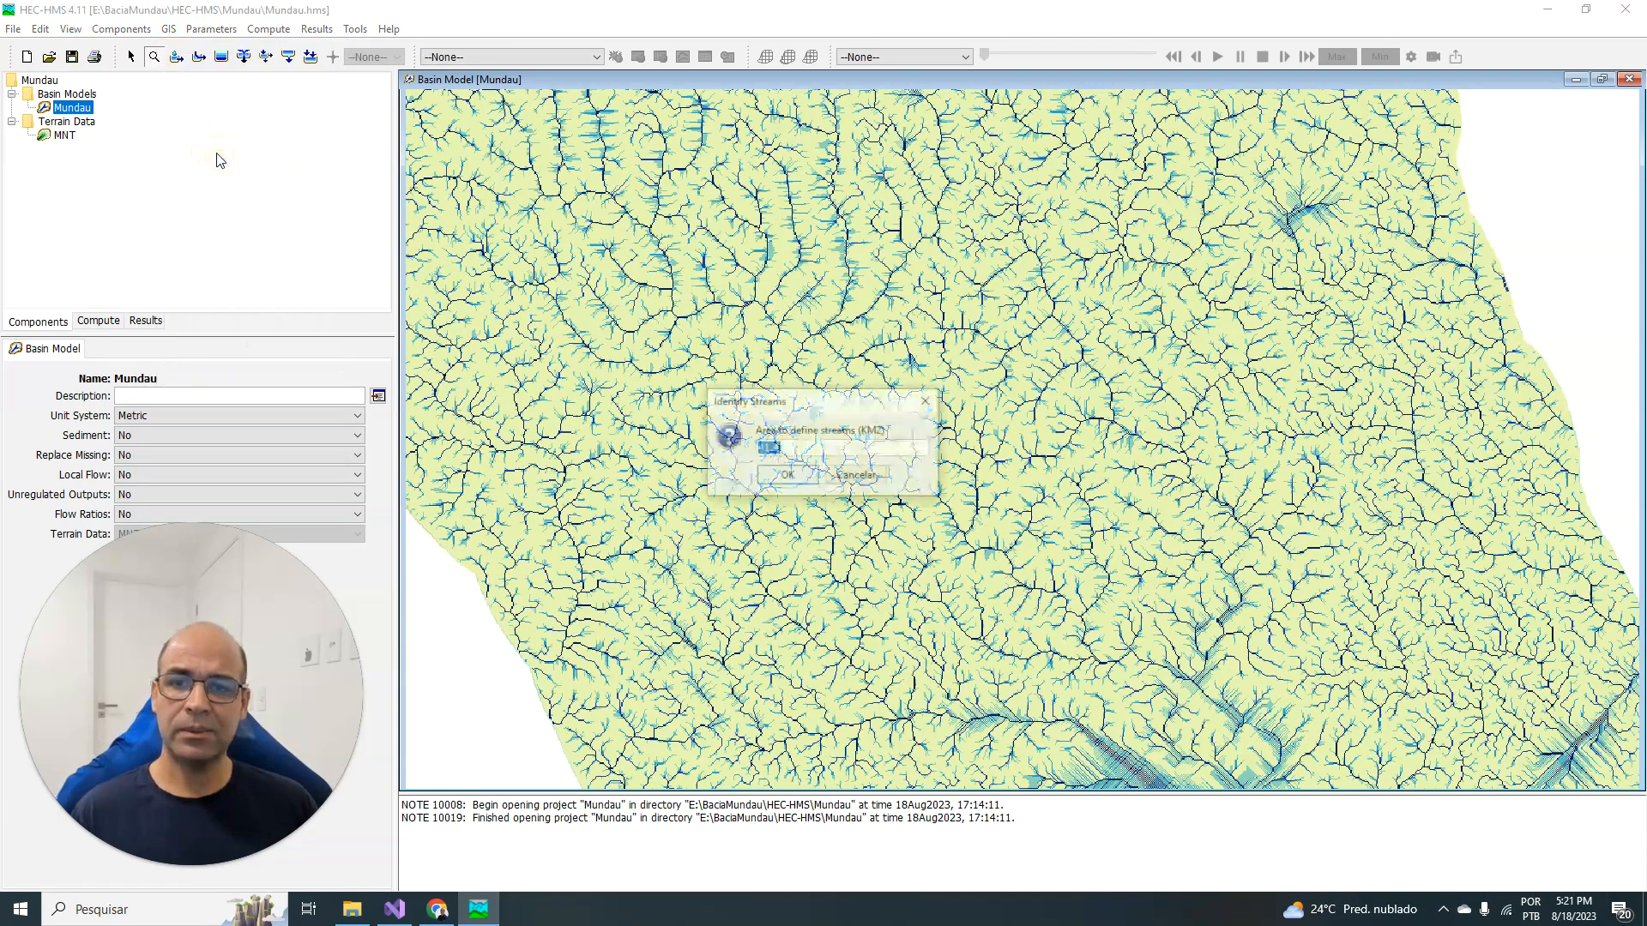
left_click(804, 449)
double_click(792, 444)
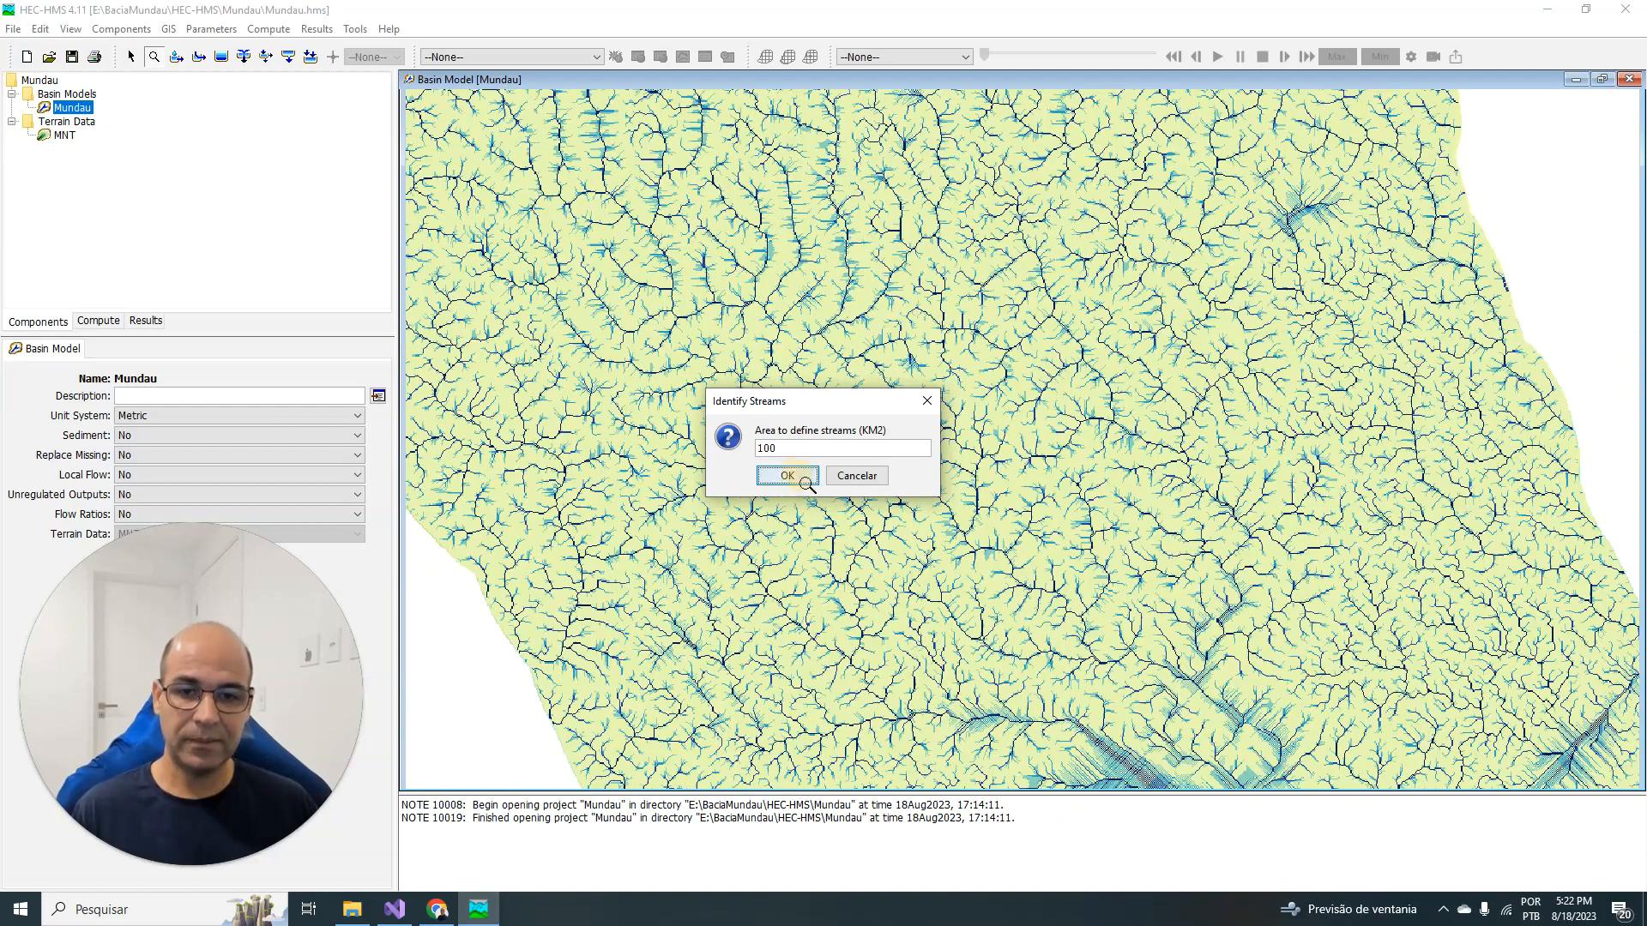
left_click(803, 482)
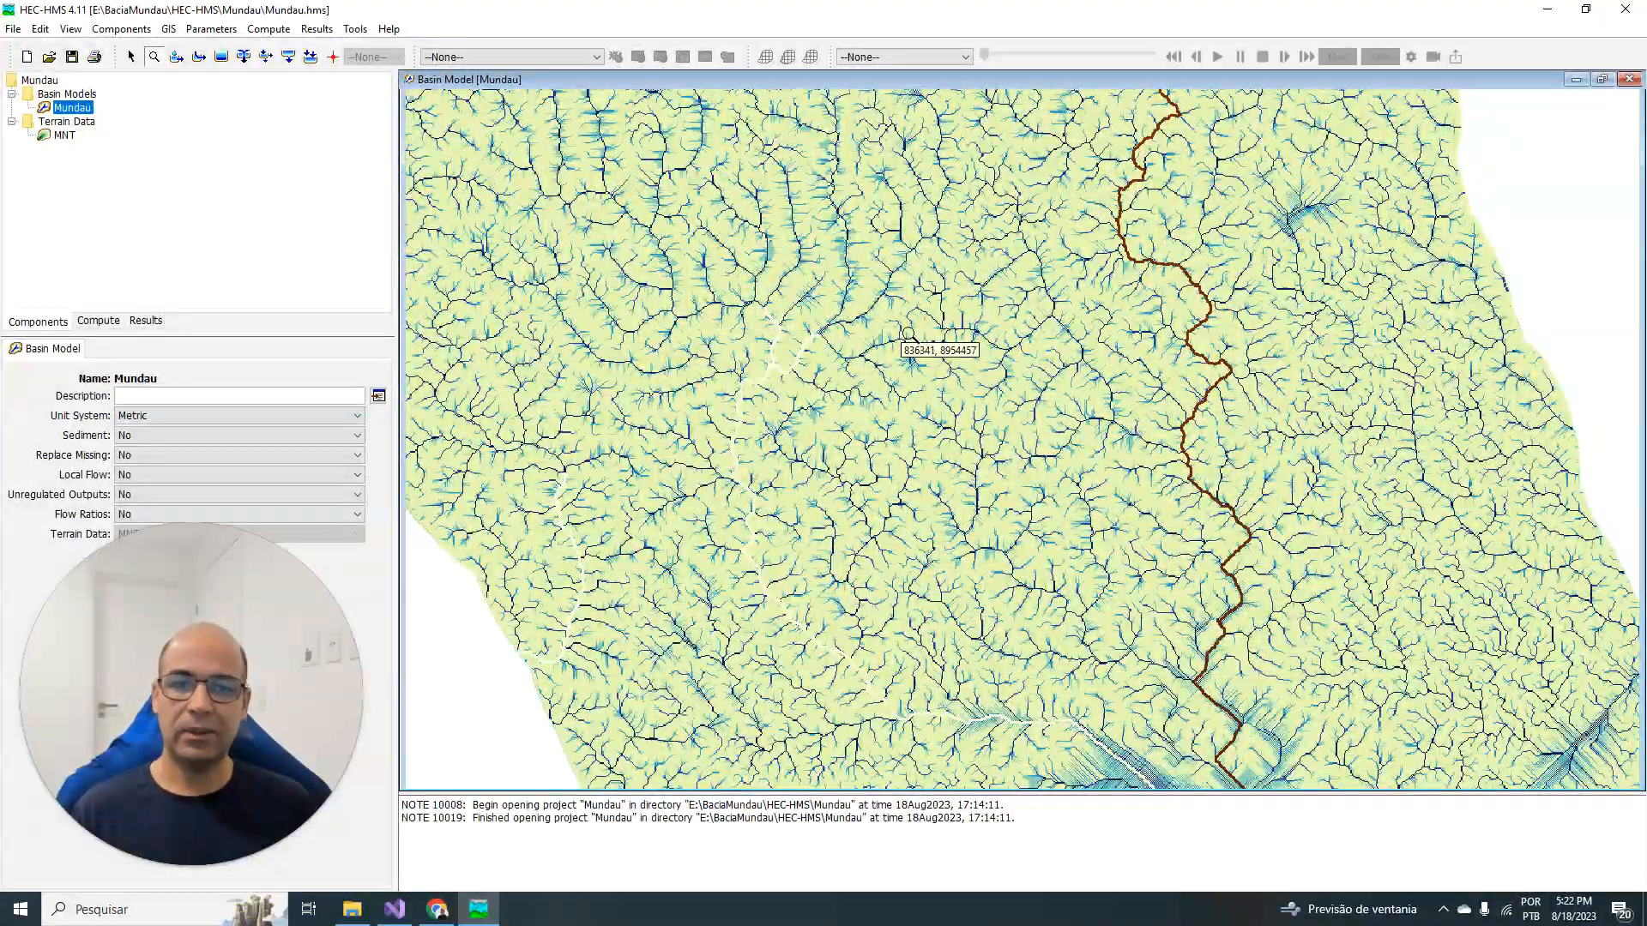
Step: Hide the Flow Accumulation, Flow Direction, Sink Locations and Sink Fill map layers, keeping Identified Streams and Terrain displayed
left_click(1060, 467)
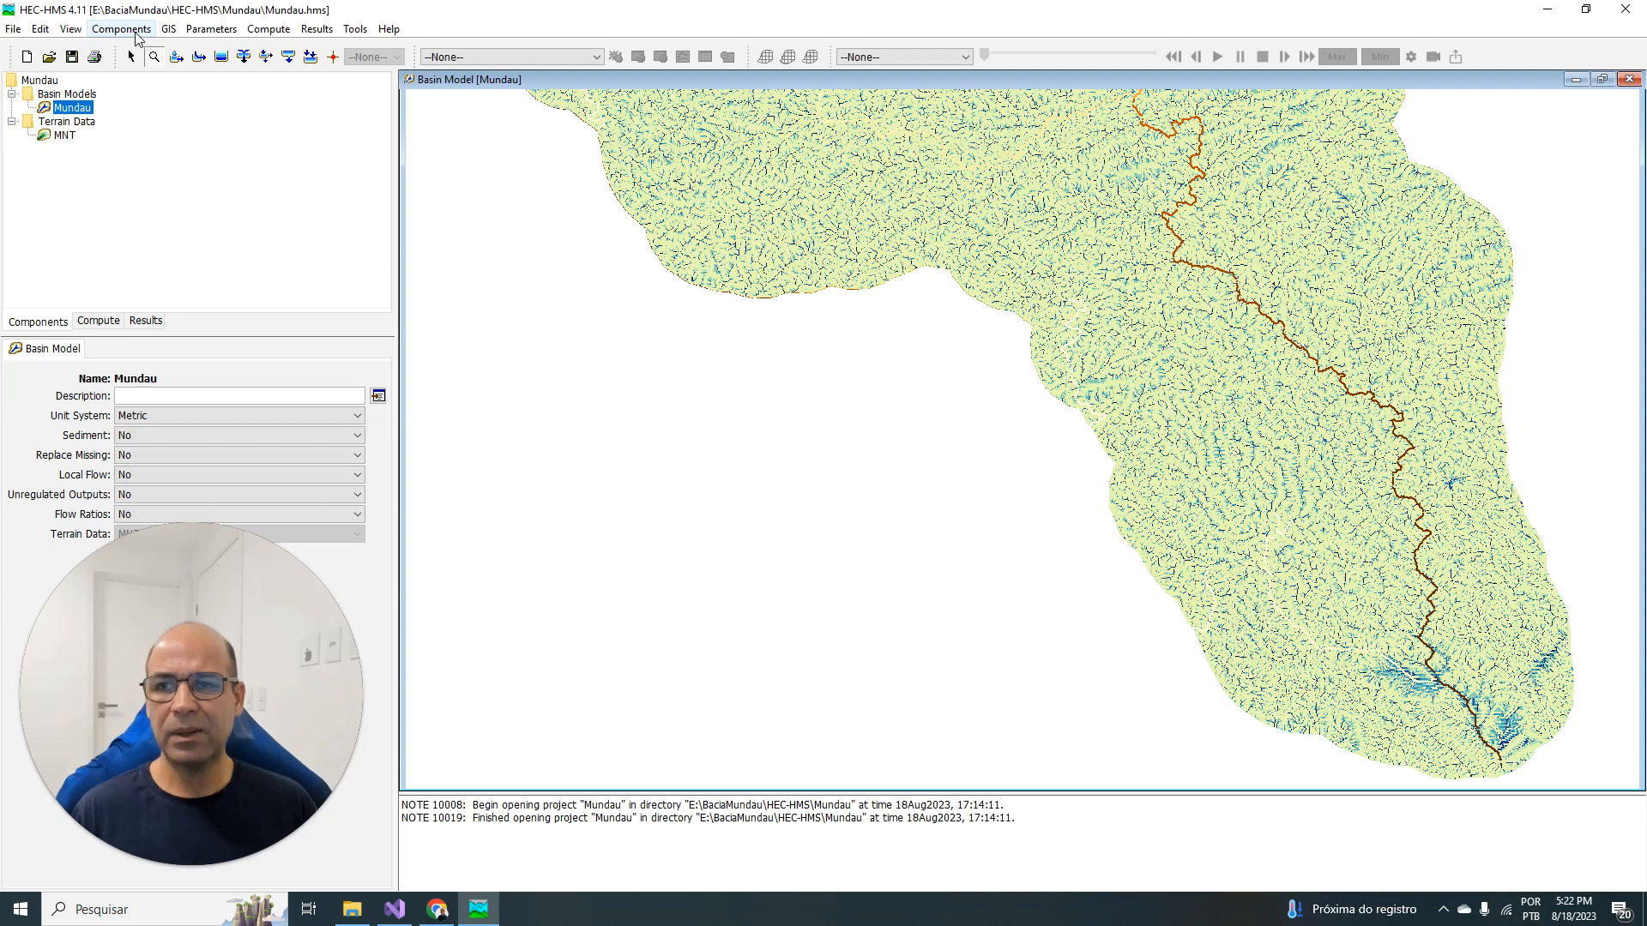
left_click(72, 31)
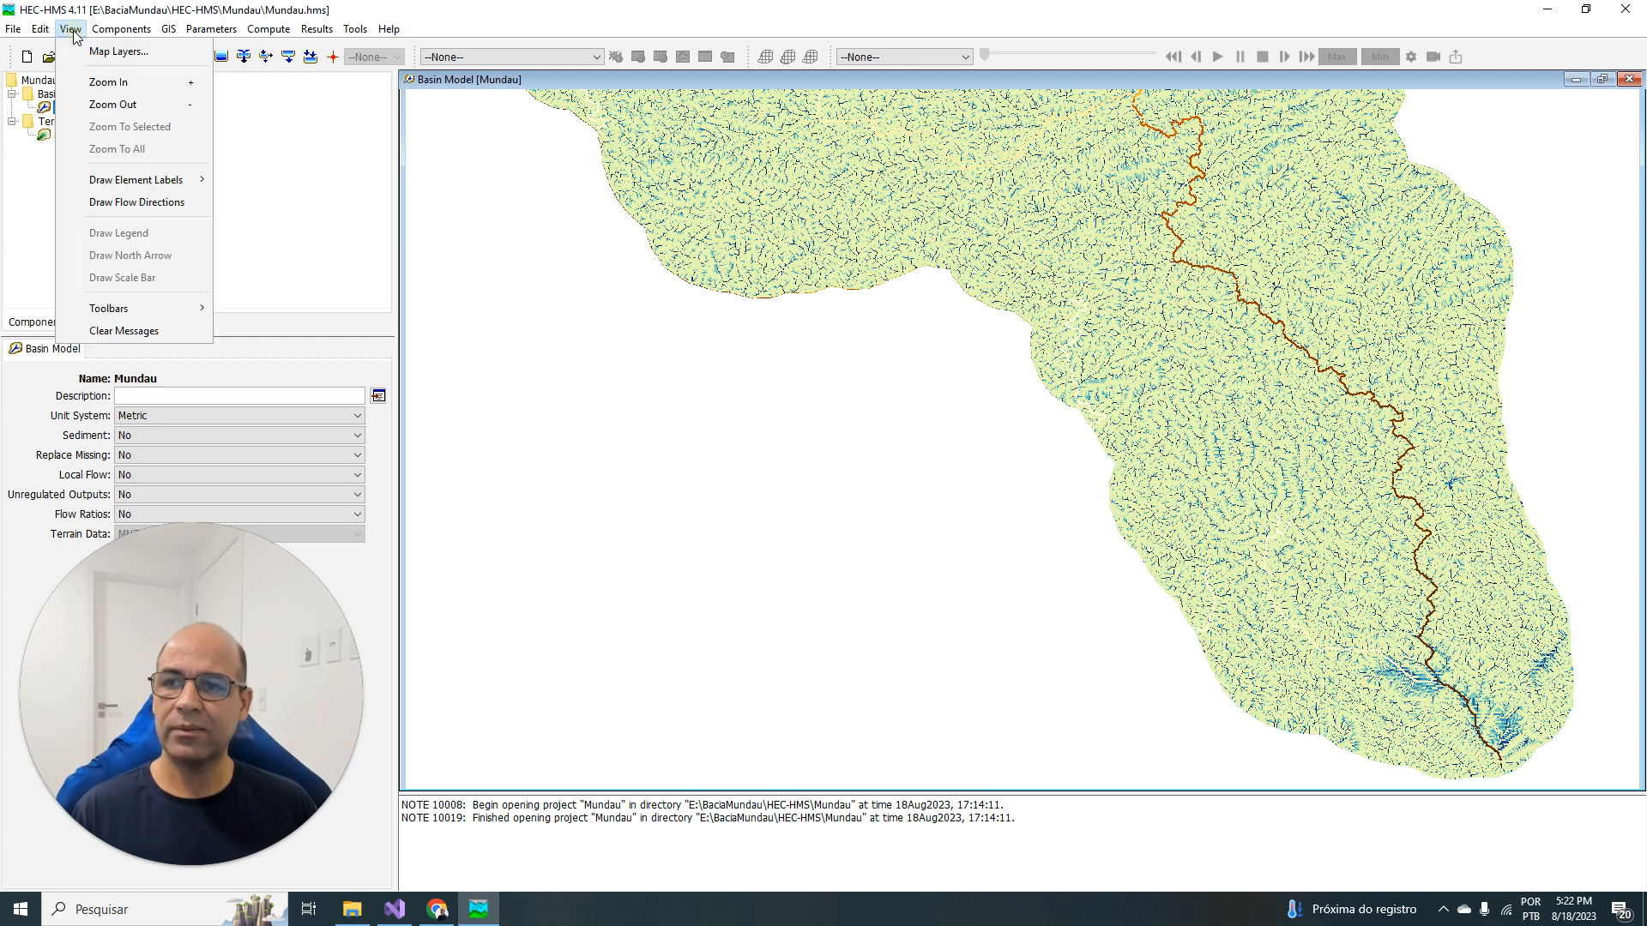
left_click(90, 53)
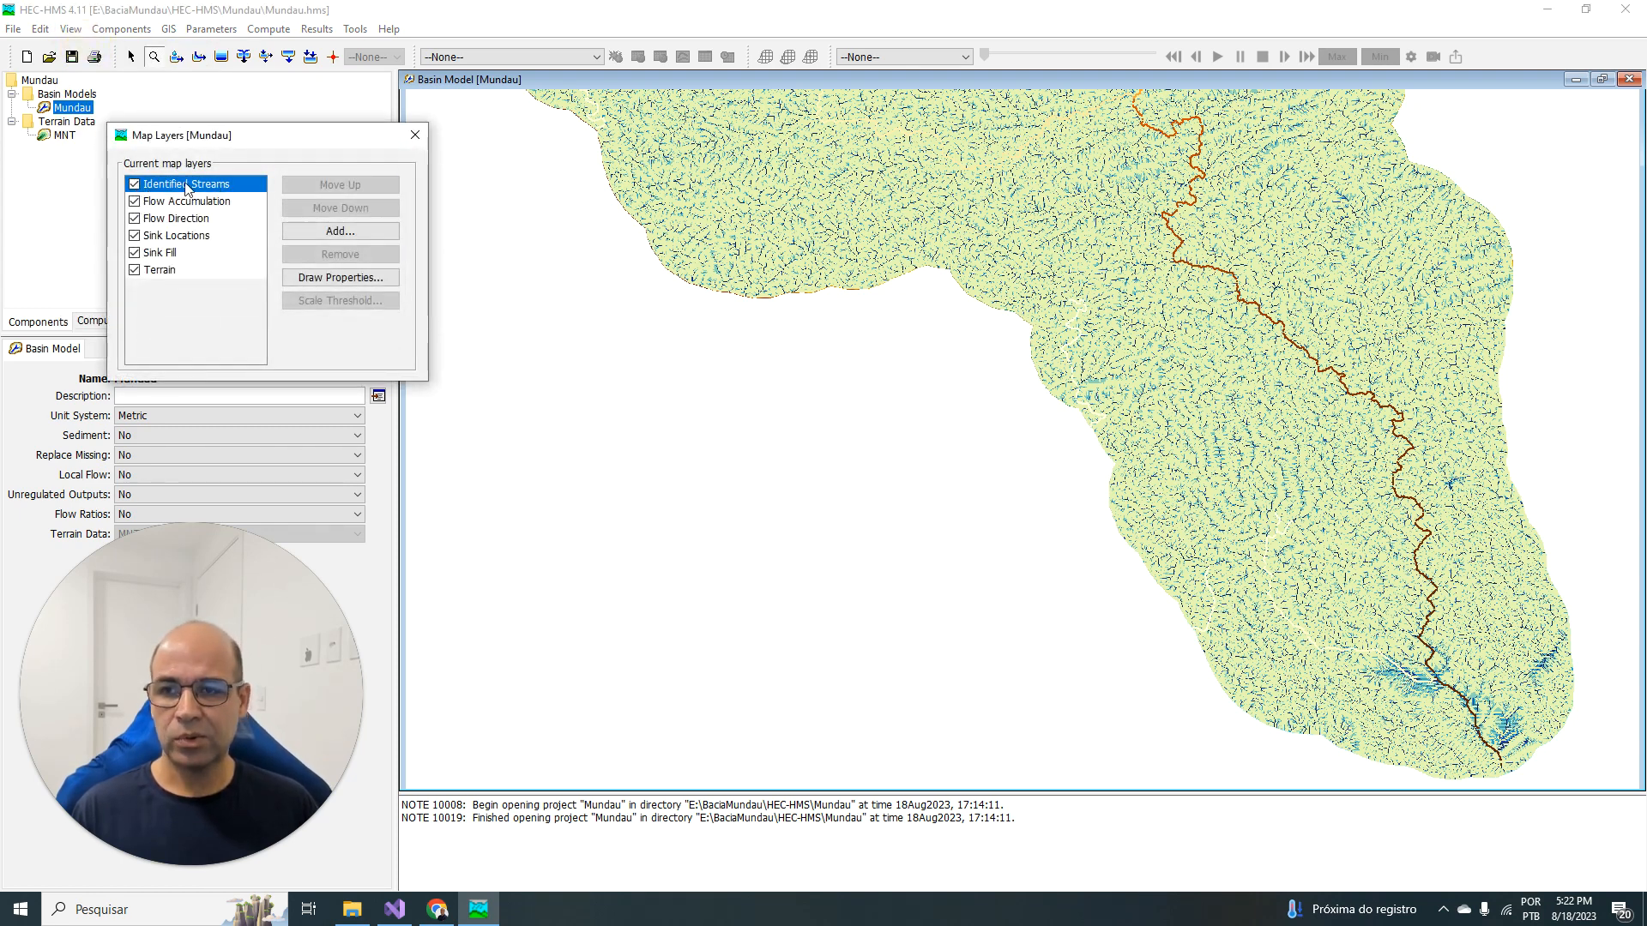
left_click(134, 202)
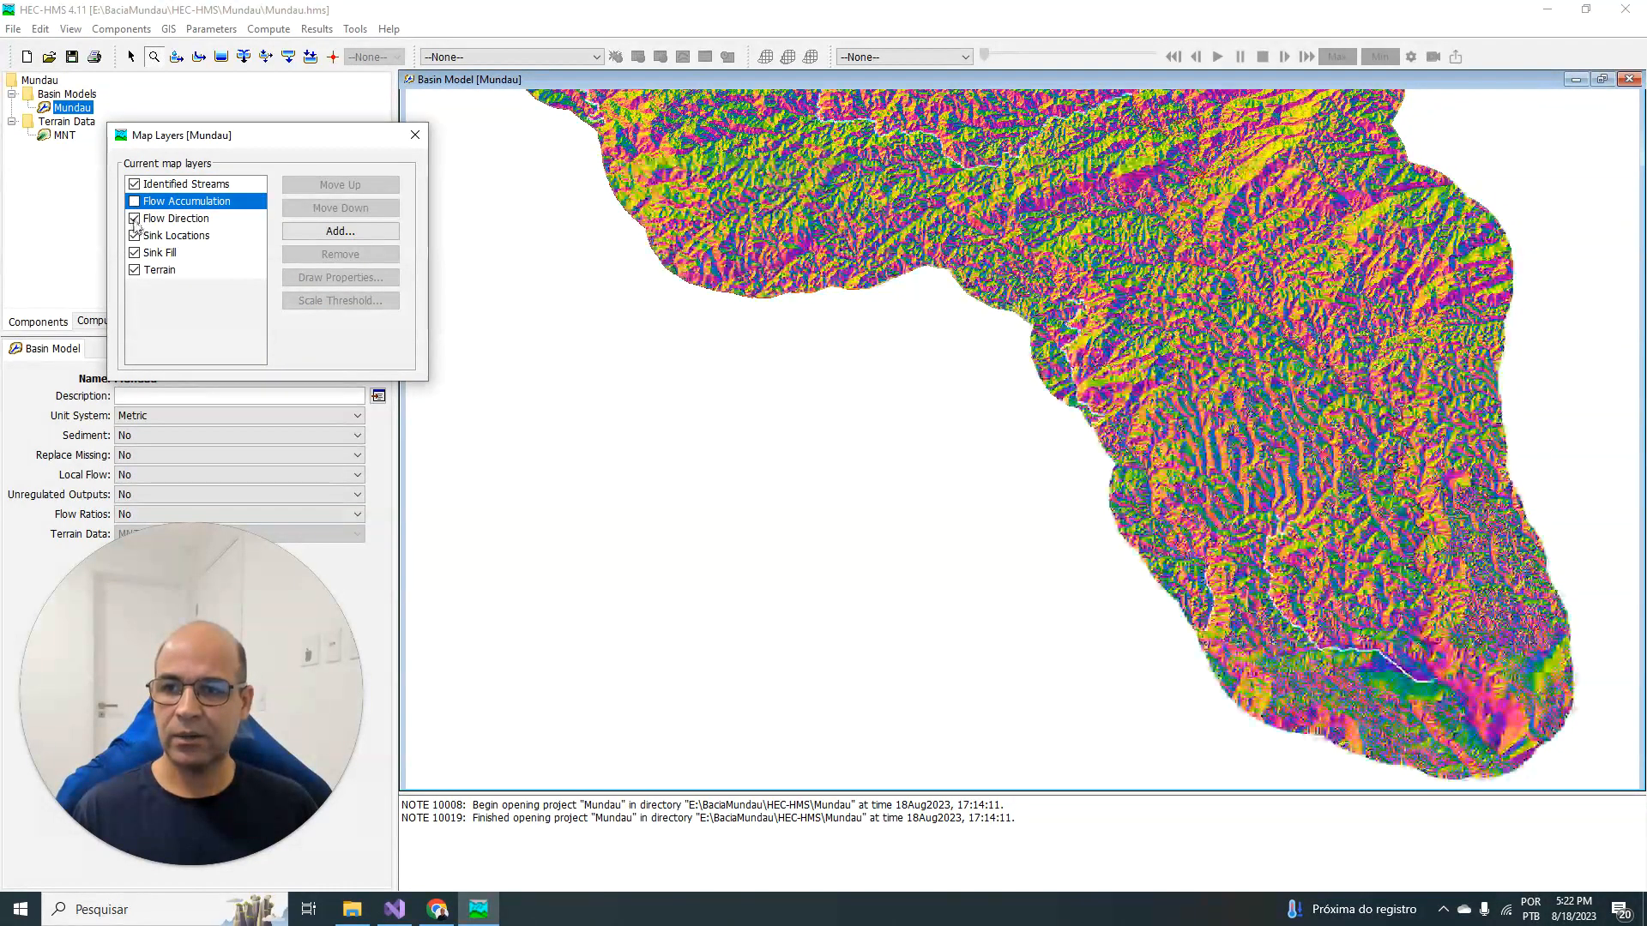
left_click(135, 220)
left_click(135, 236)
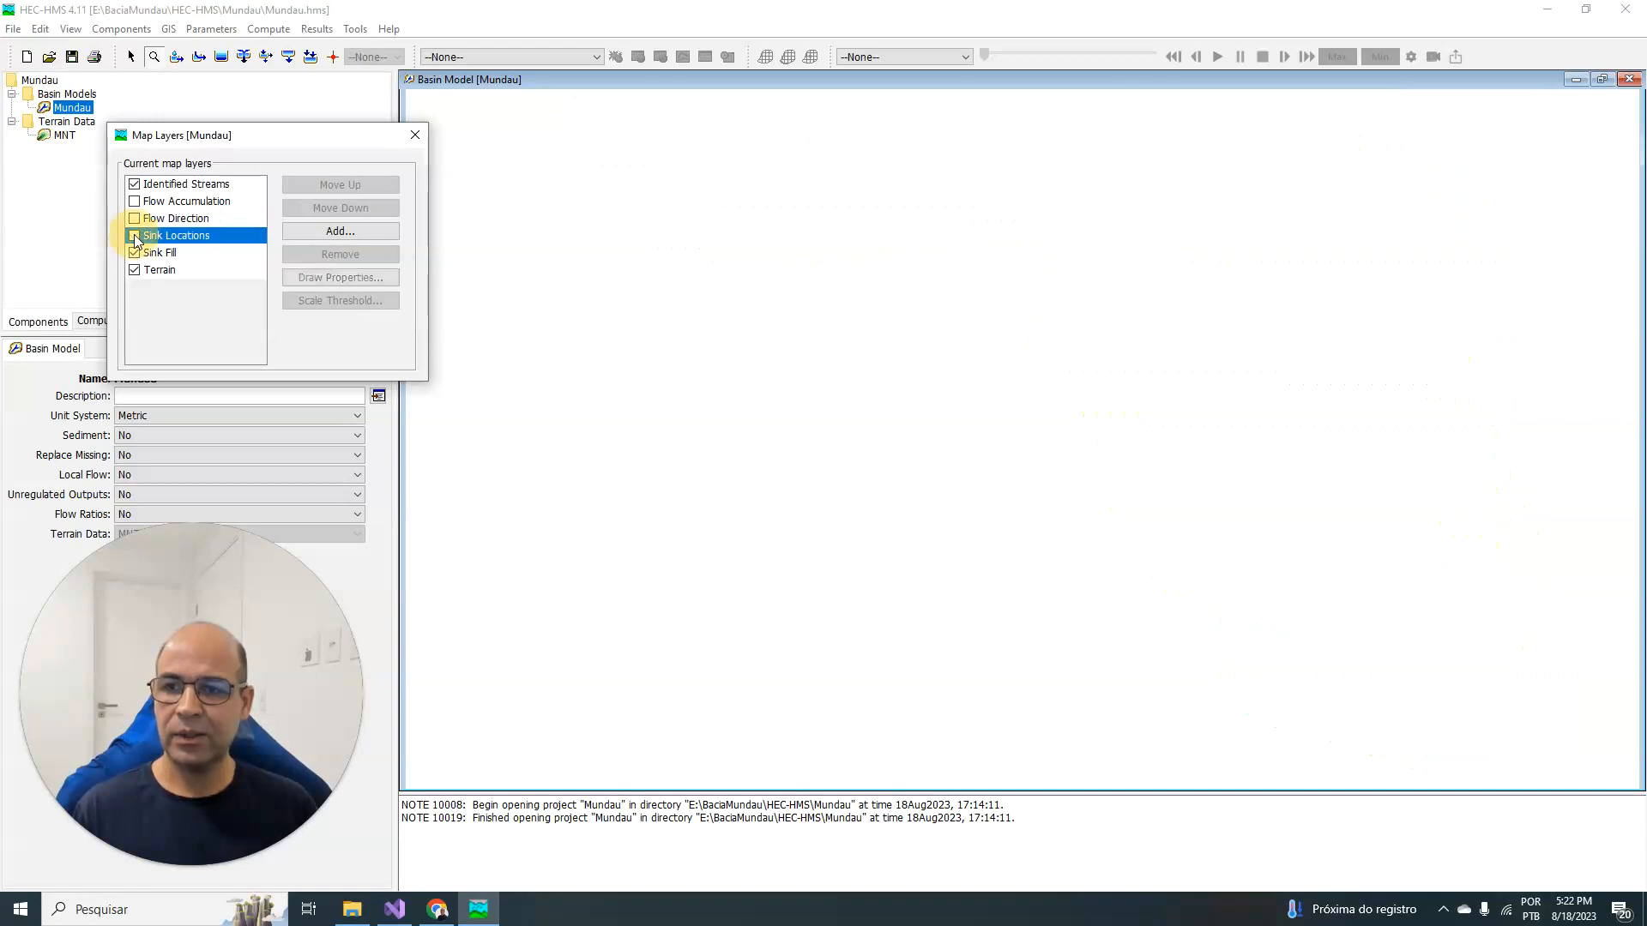
left_click(135, 252)
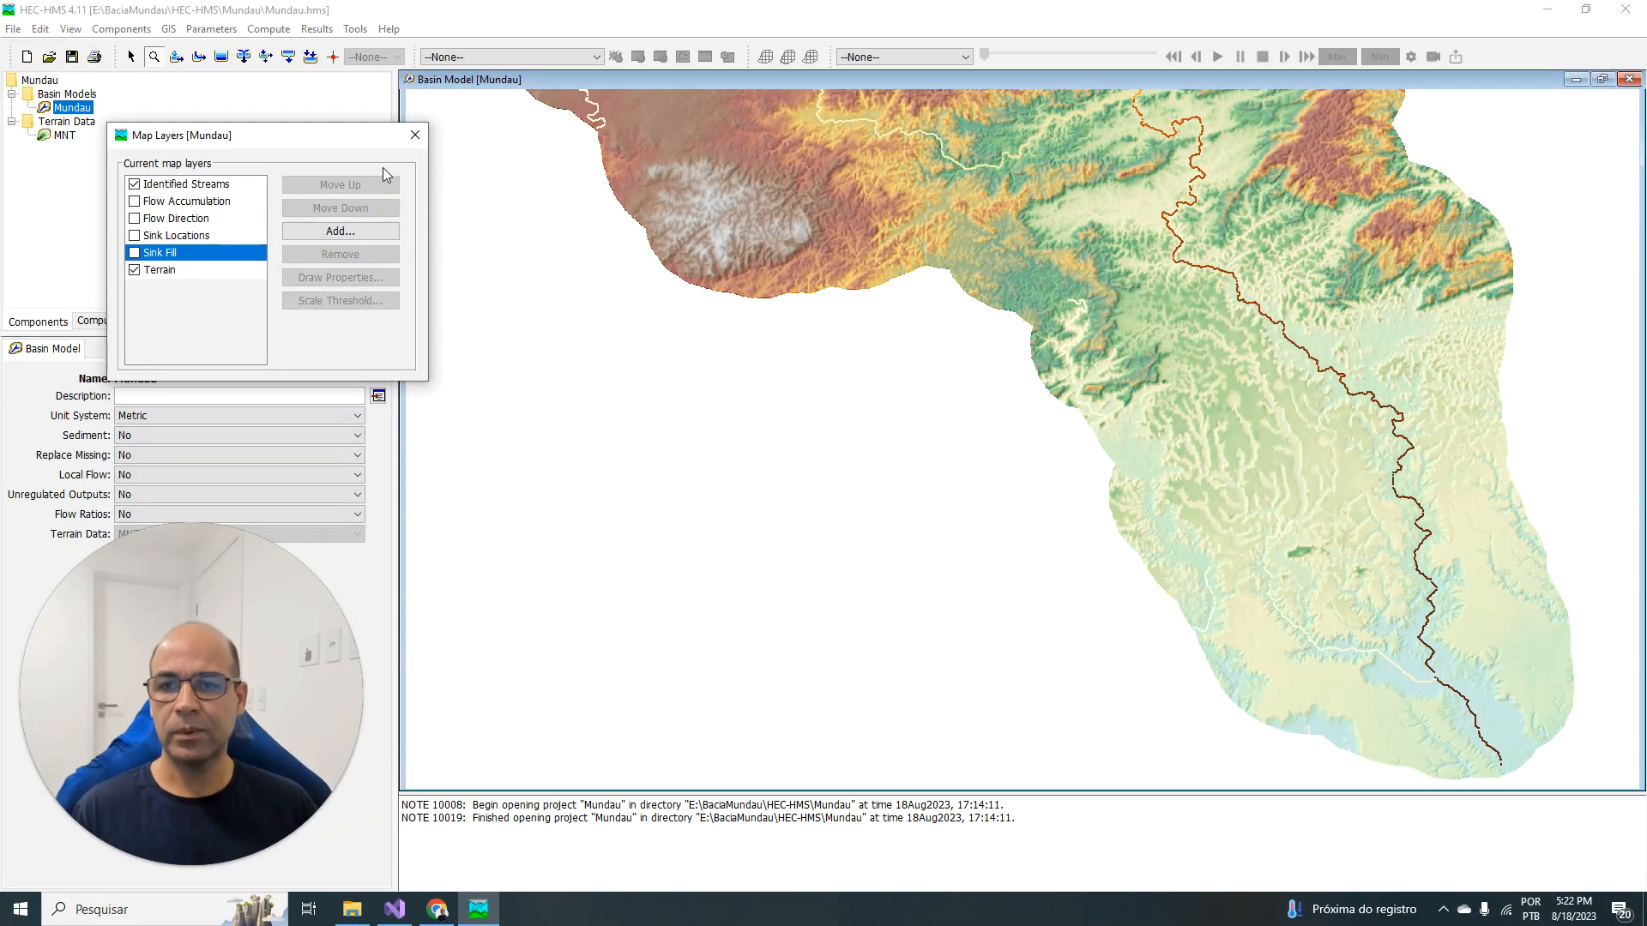
left_click(416, 134)
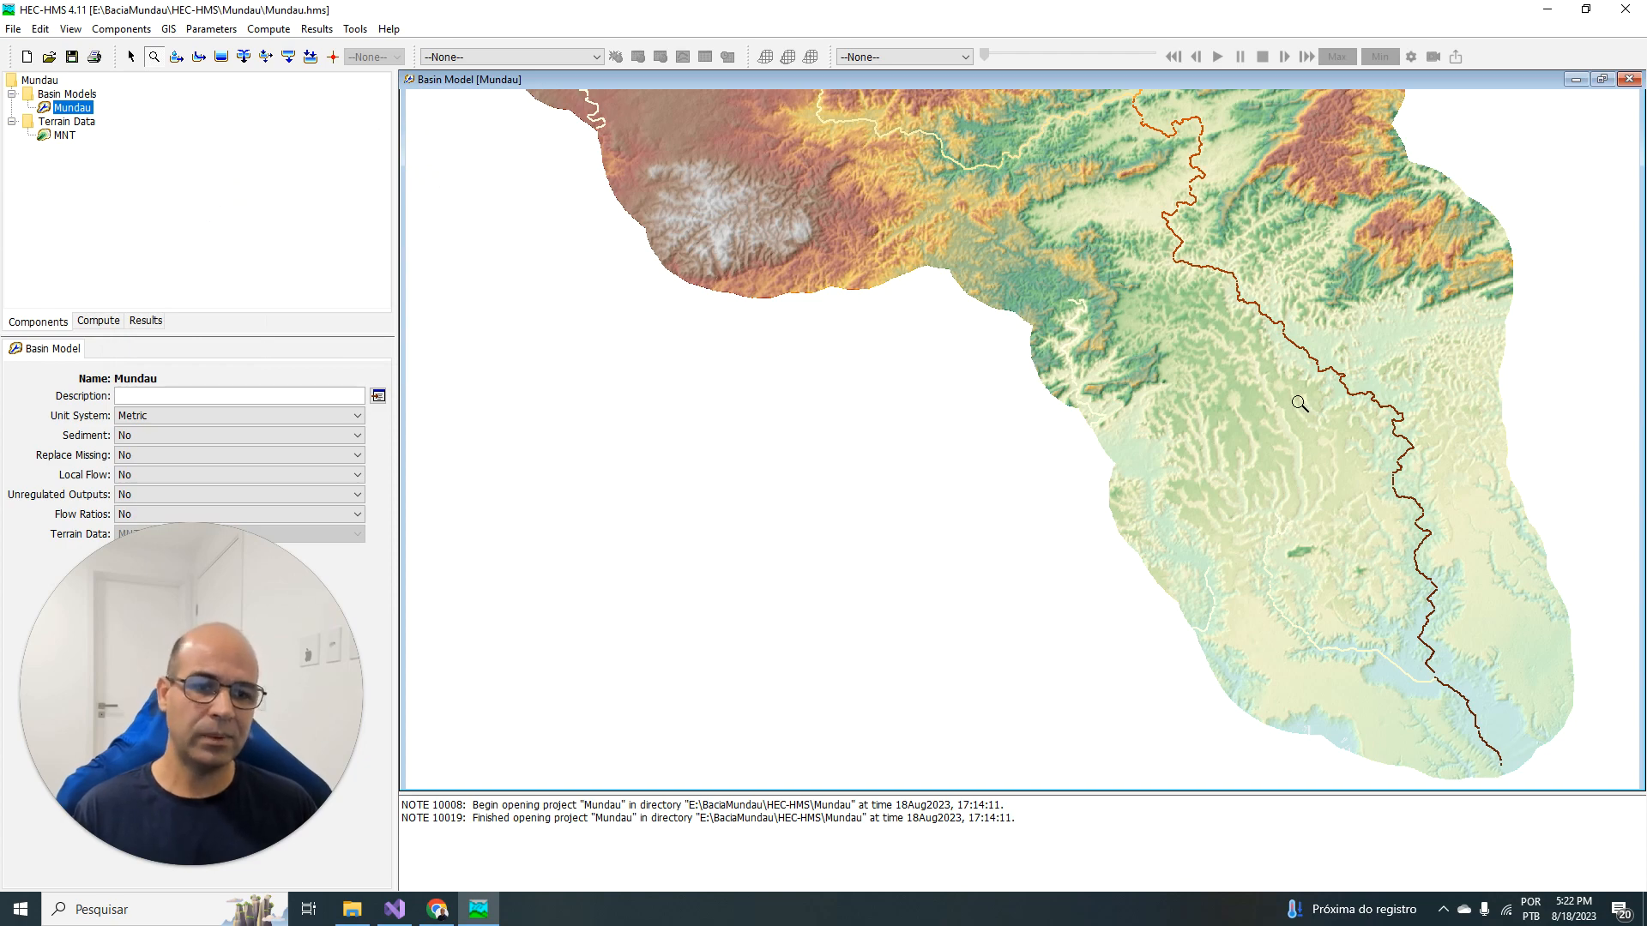
Step: Add the exultorio.shp shapefile from the BaciaMundau Shapefile folder to the Mundau basin model's map layers
scroll(1297, 403, "down", 1)
scroll(1160, 325, "down", 1)
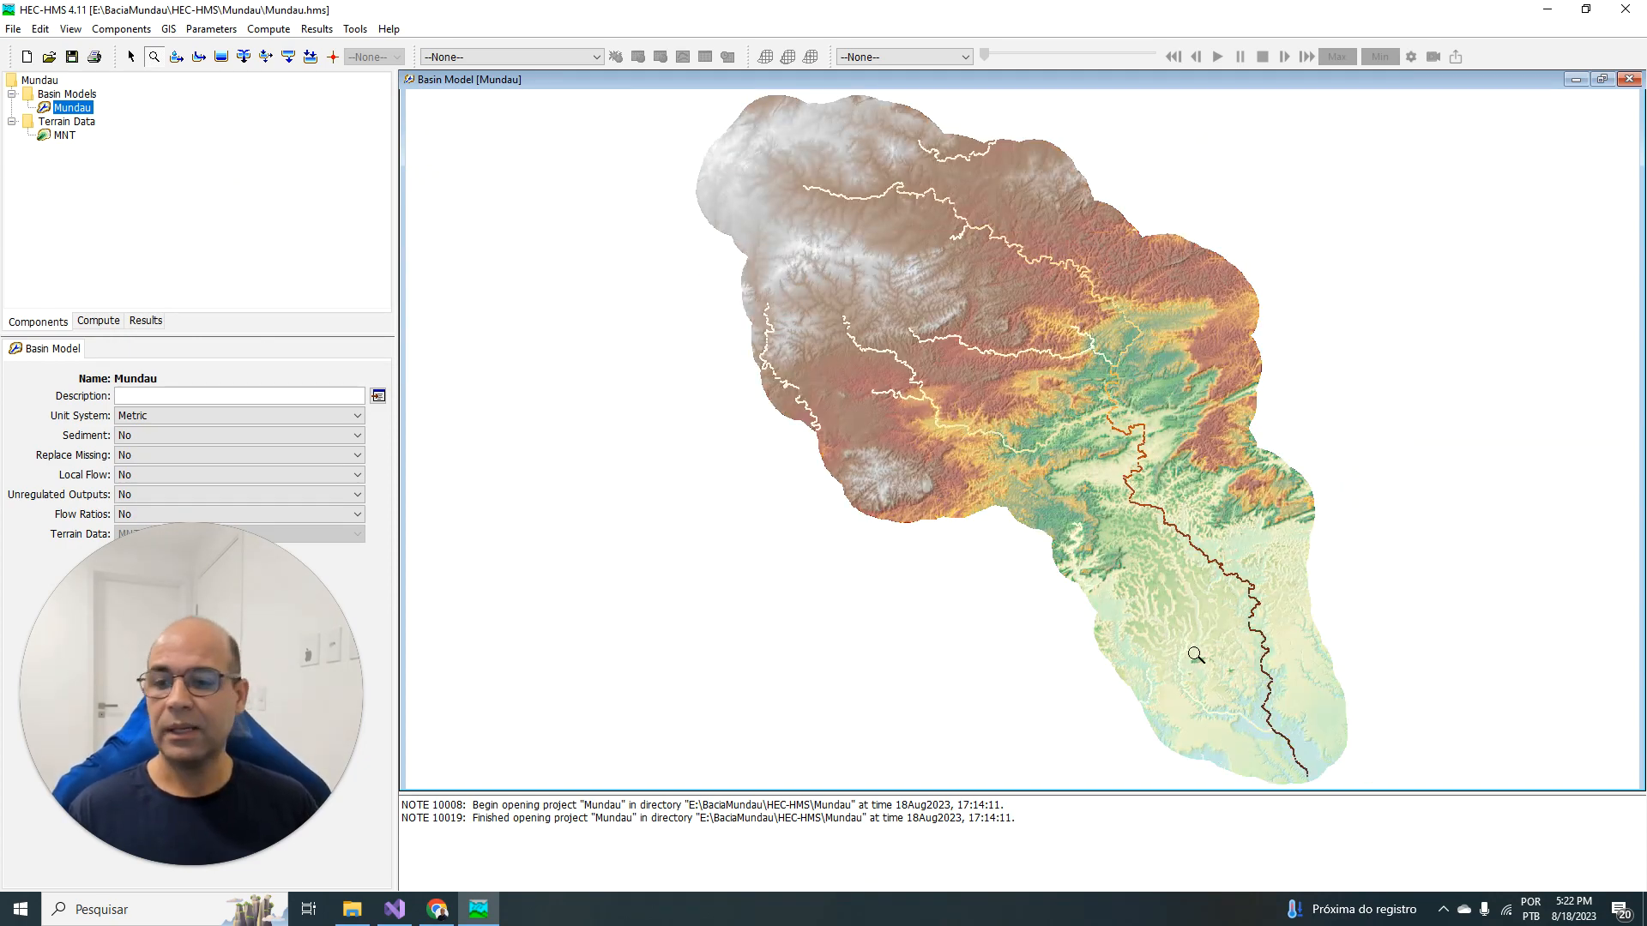
mouse_move(1194, 653)
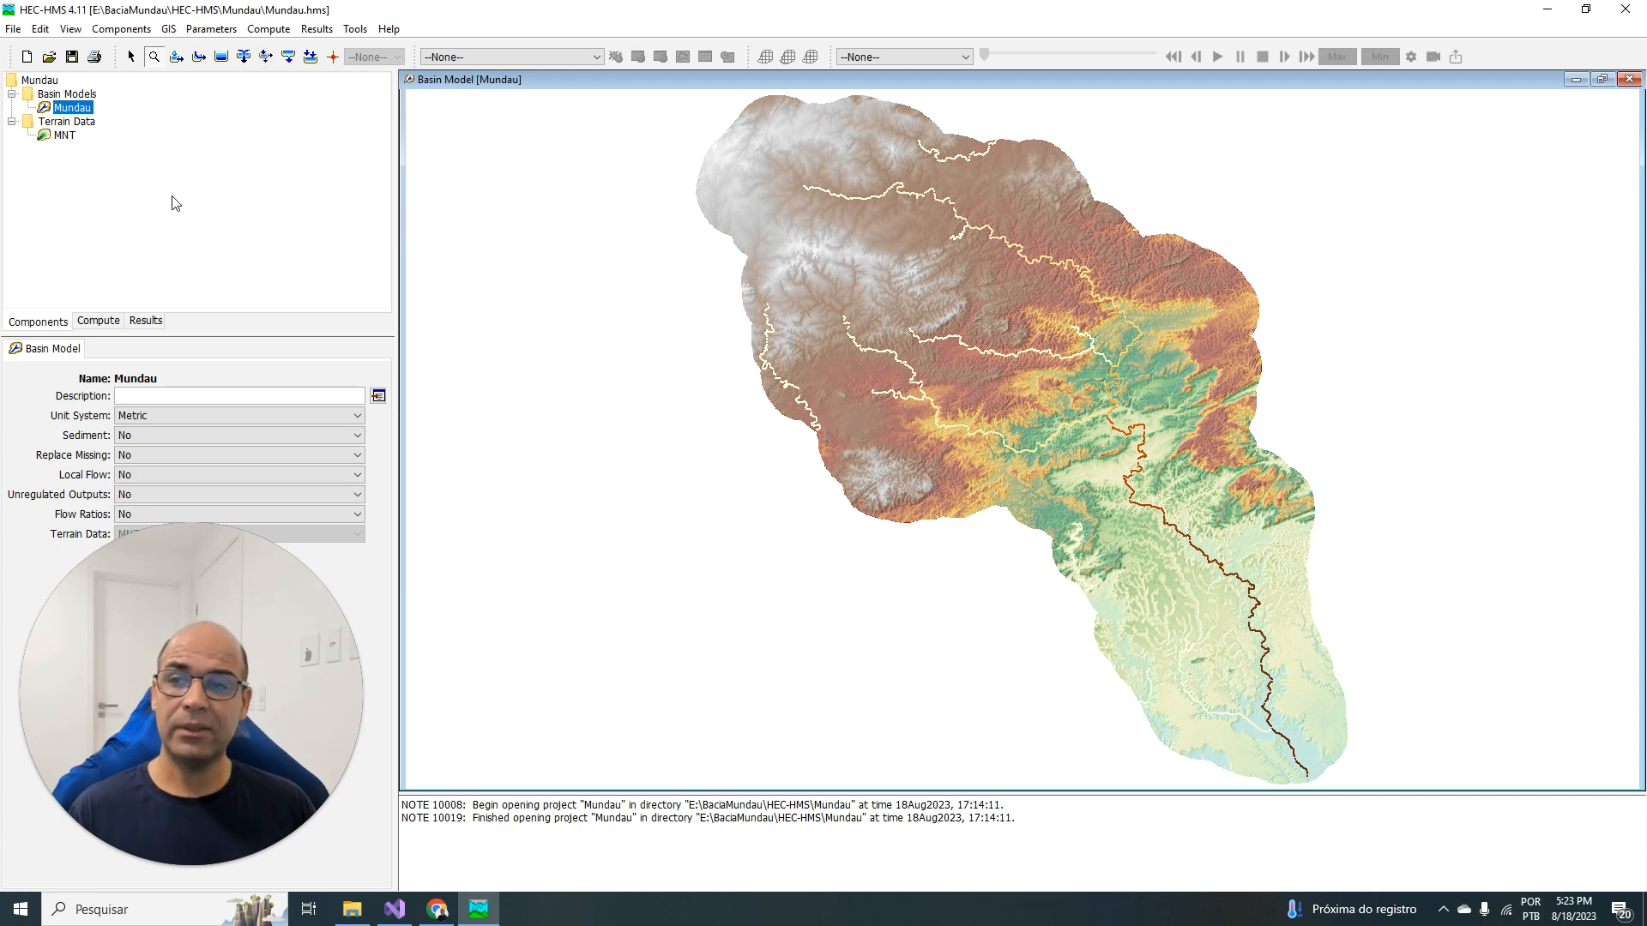
left_click(76, 31)
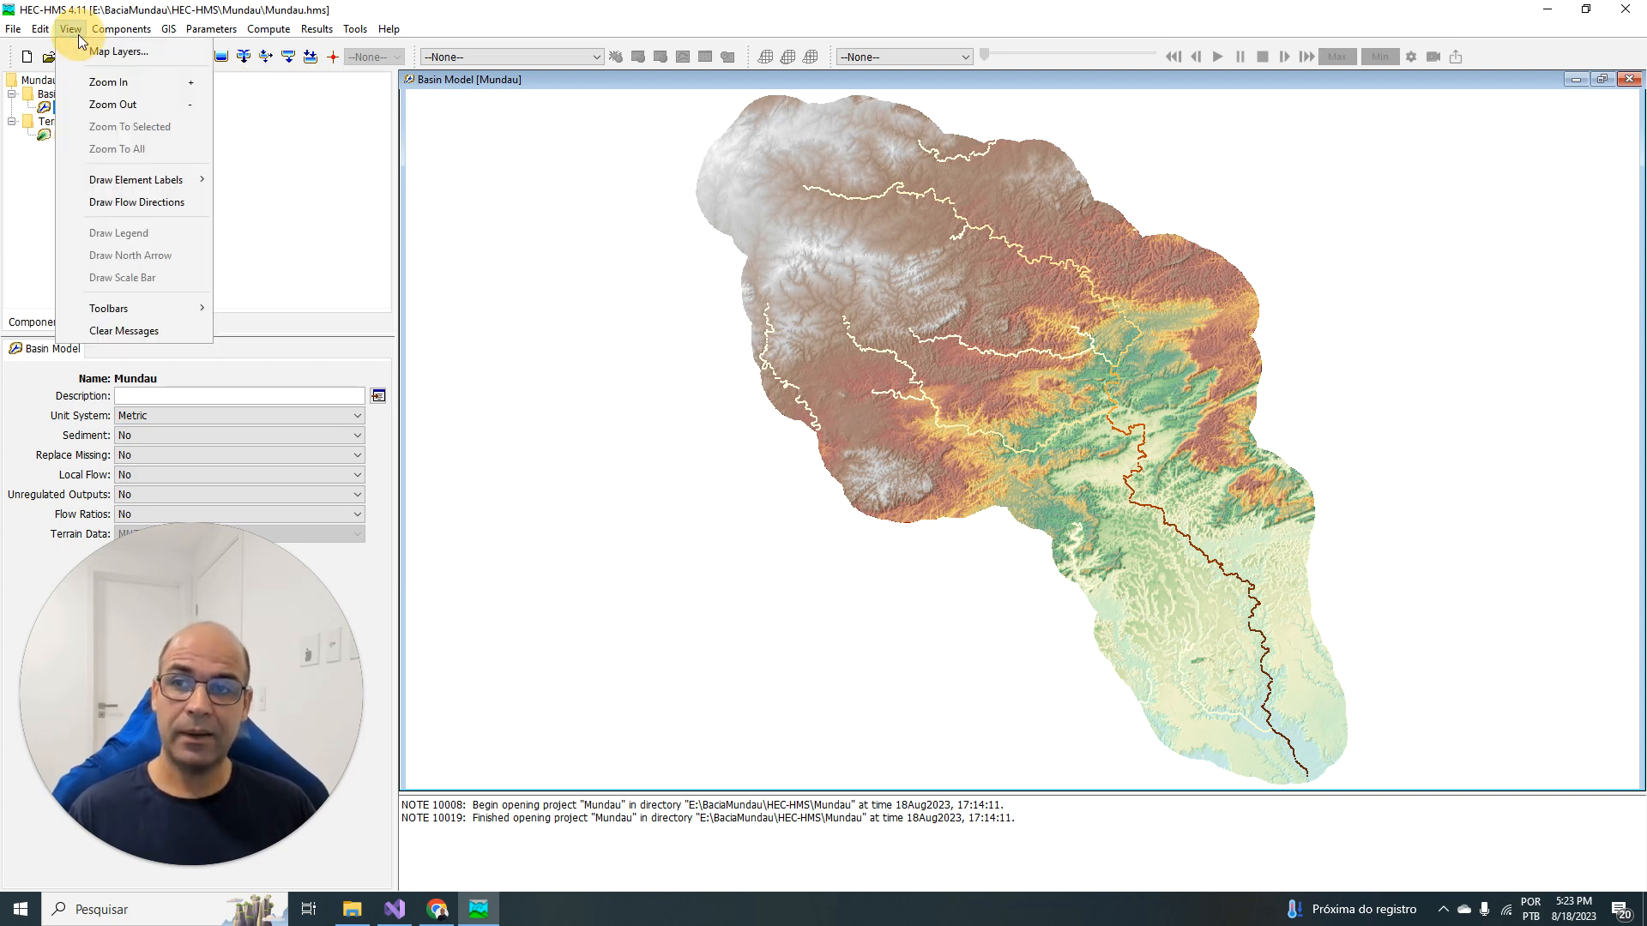
left_click(90, 53)
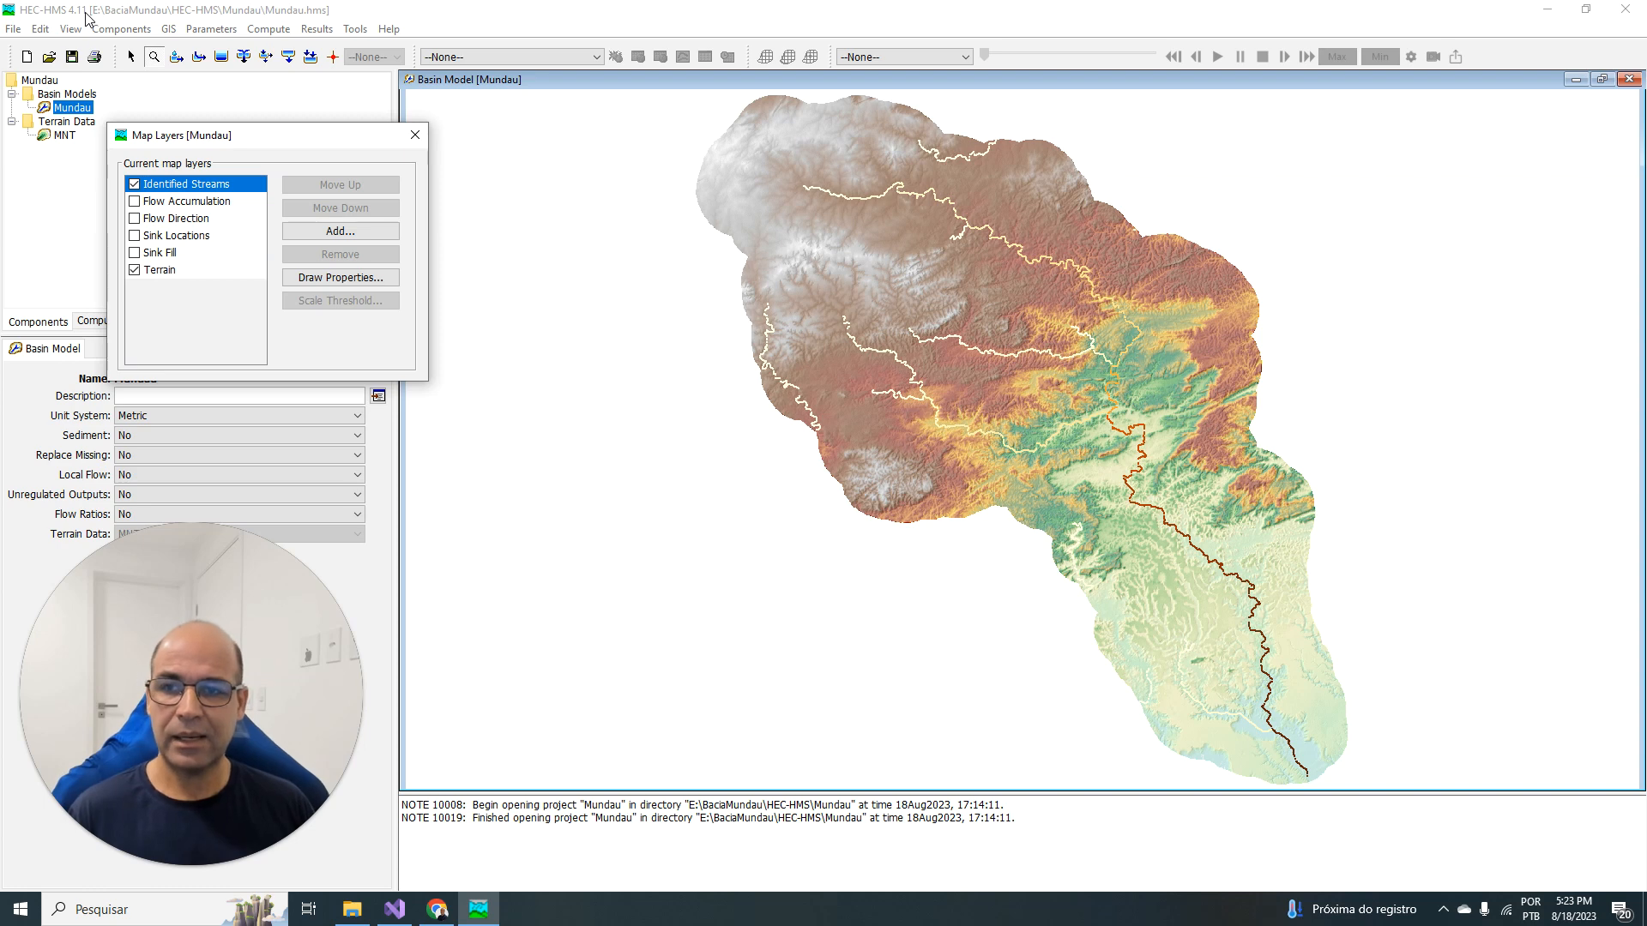
left_click(340, 232)
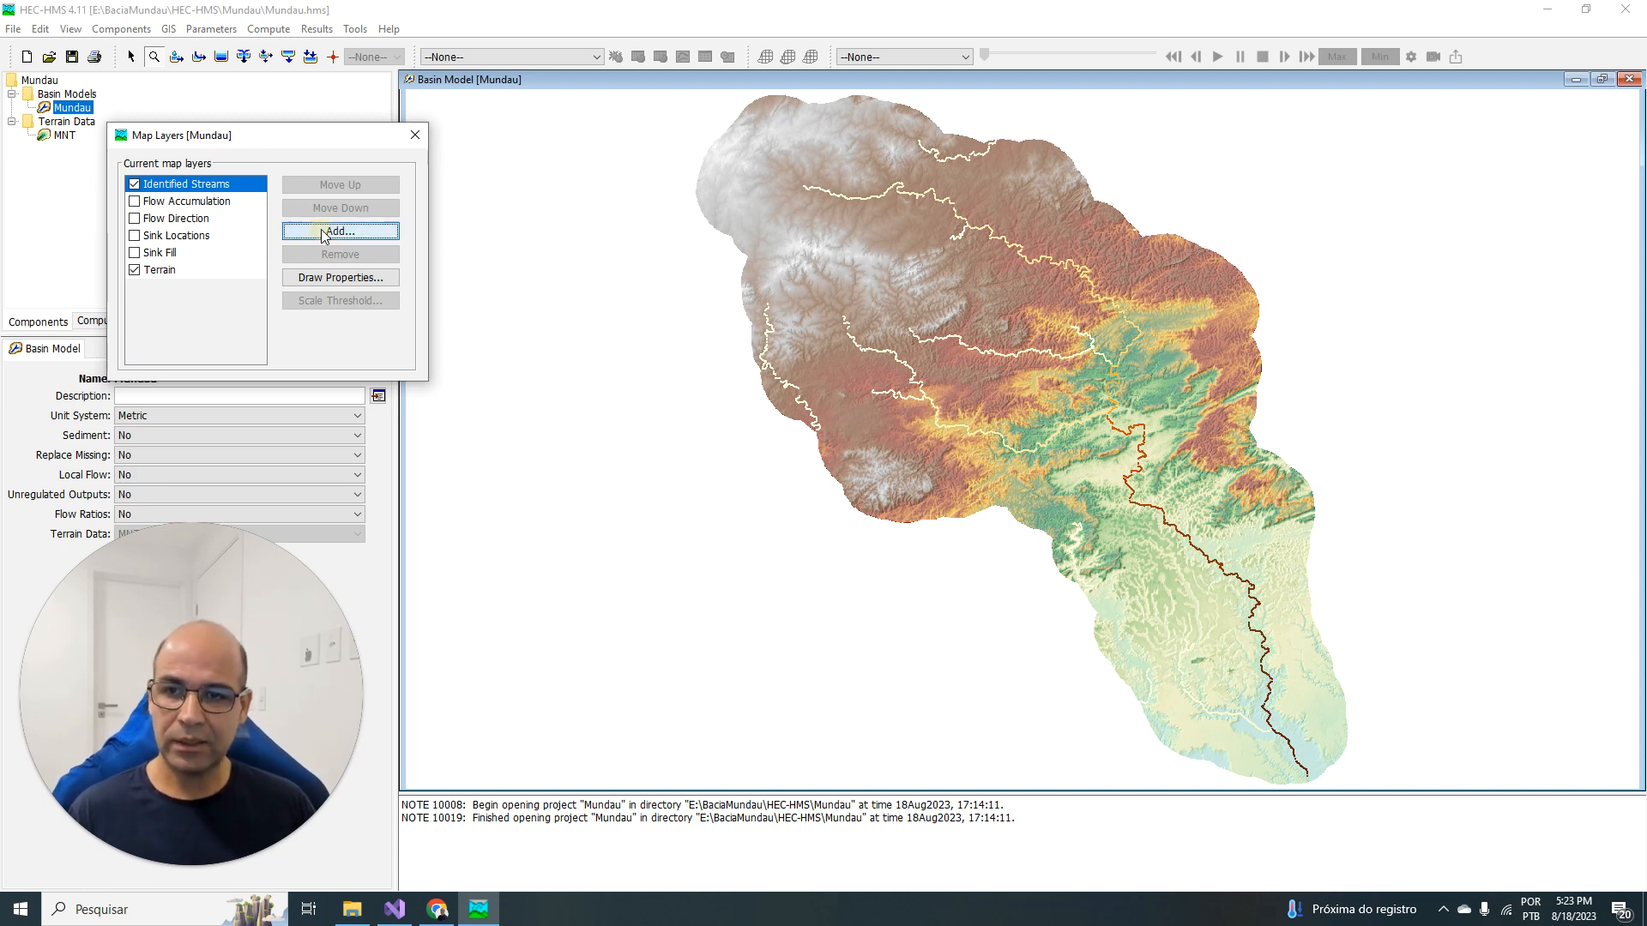
left_click(397, 108)
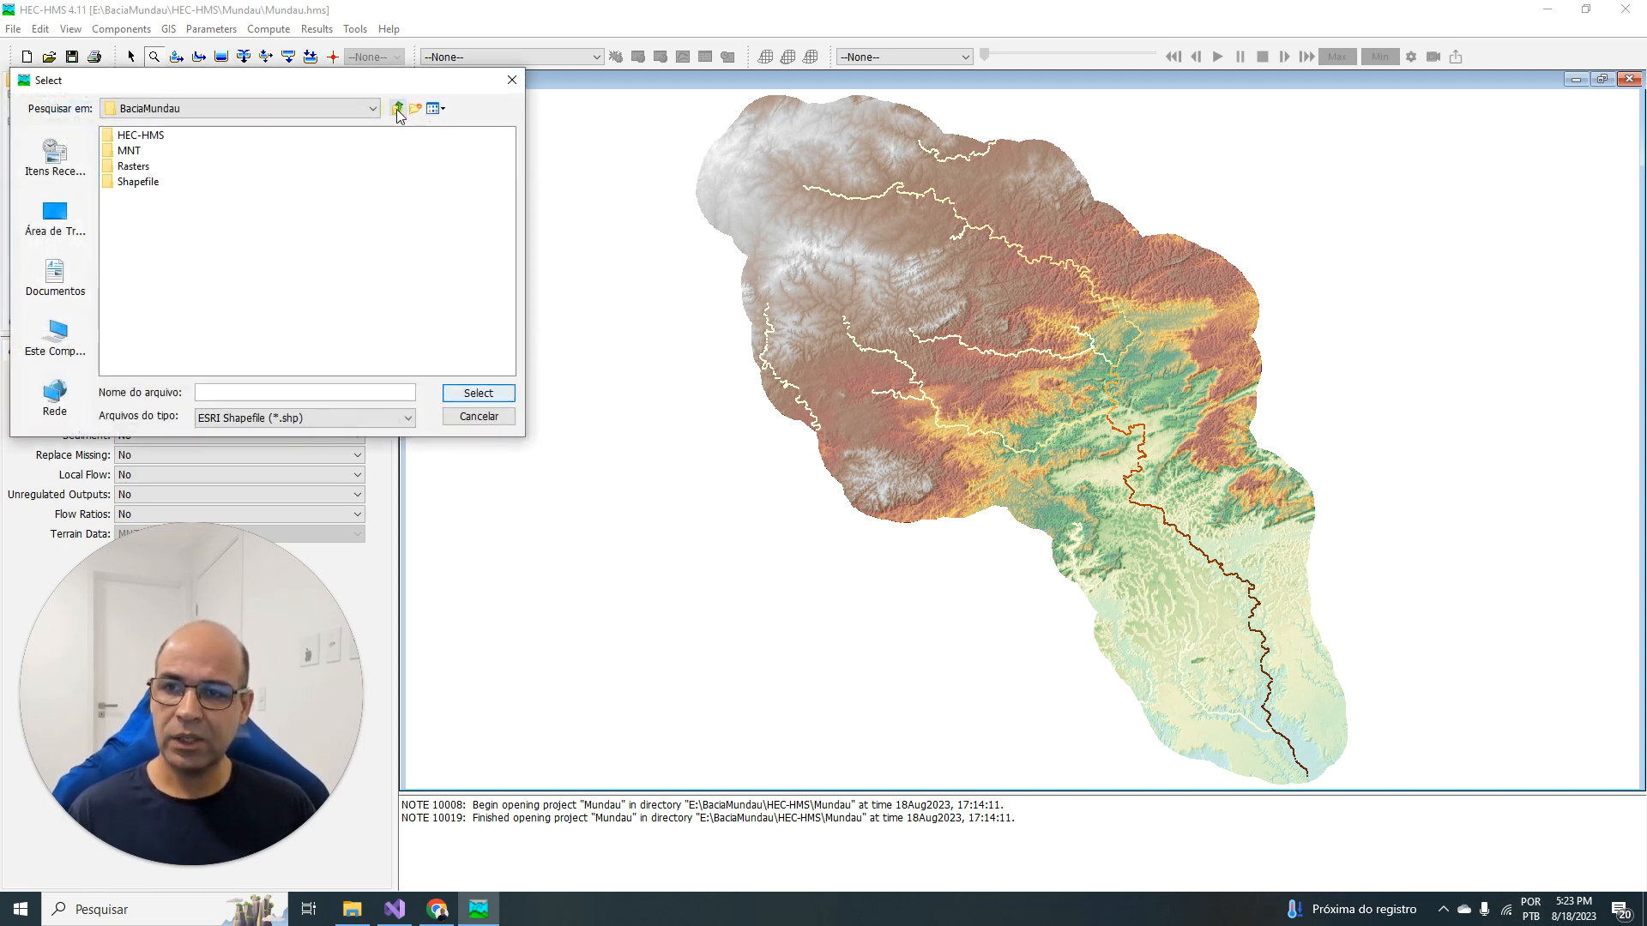
double_click(144, 180)
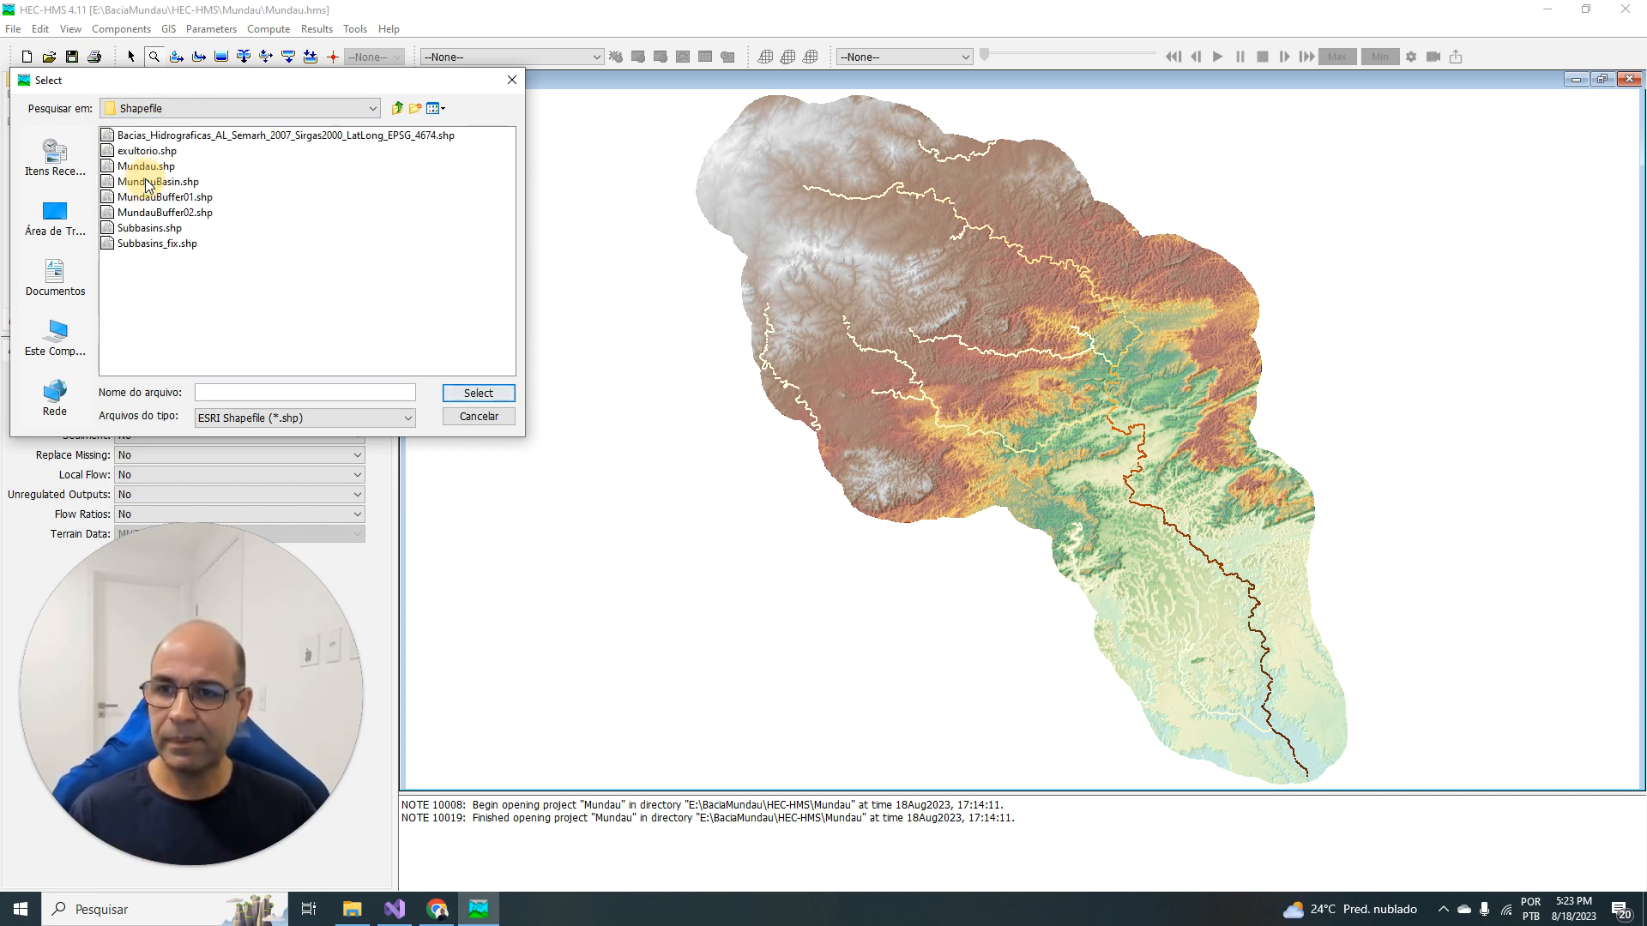
left_click(145, 151)
left_click(473, 394)
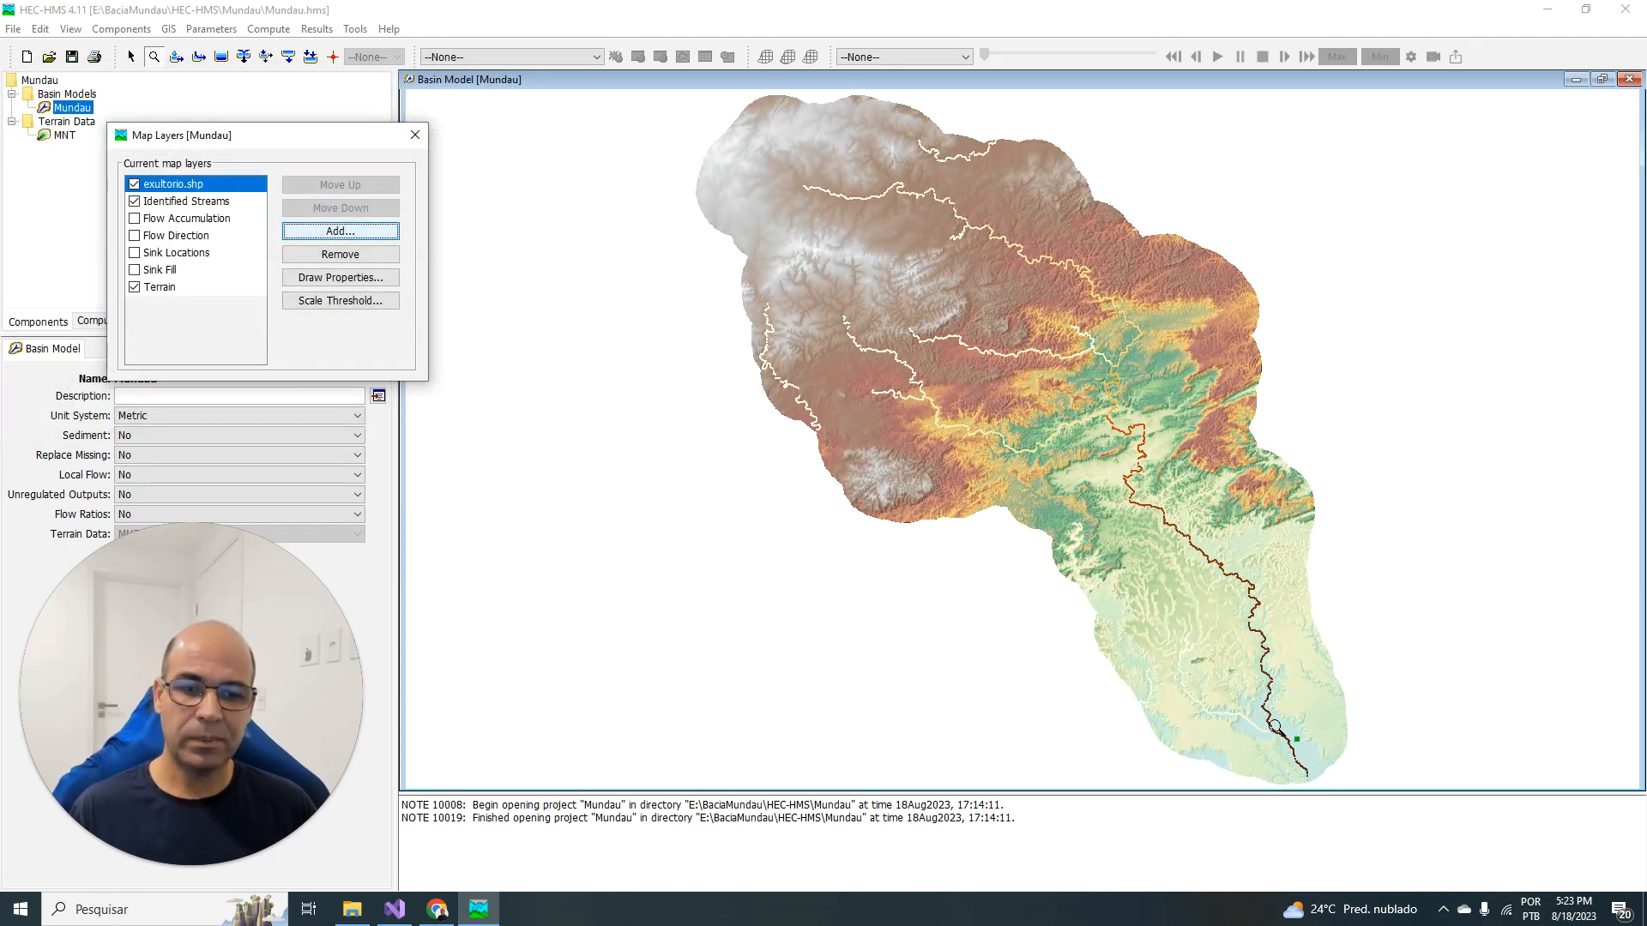
left_click(415, 136)
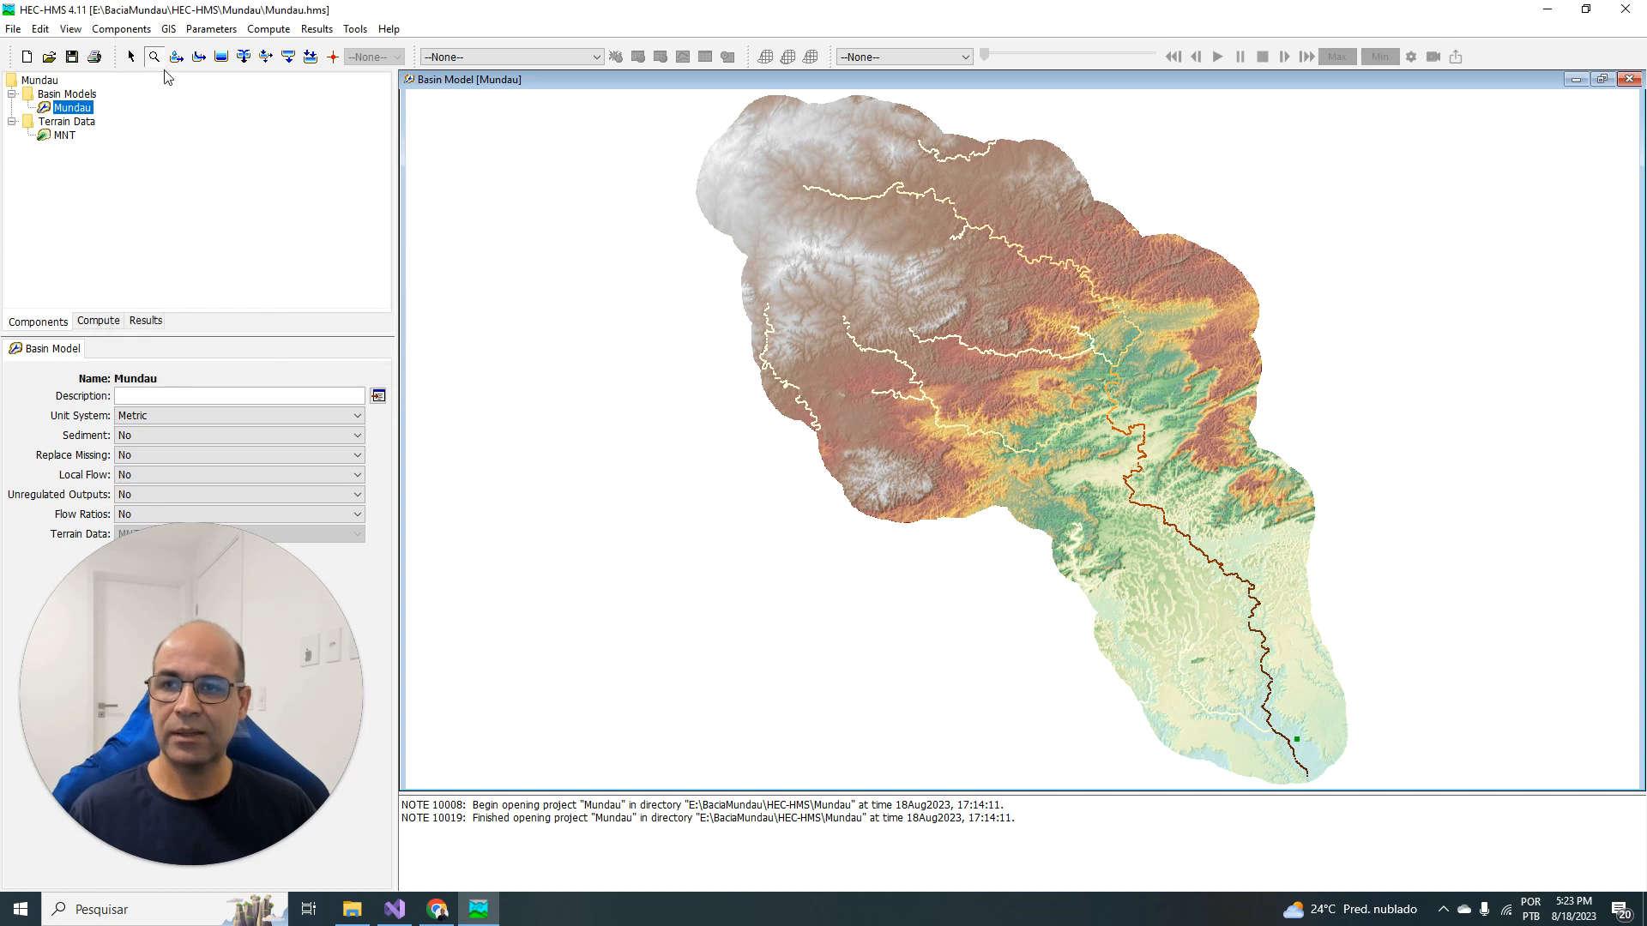
Step: Create a break point named Exultorio on the main identified stream, west of the exultorio.shp outlet point
left_click_drag(1242, 702, 1325, 776)
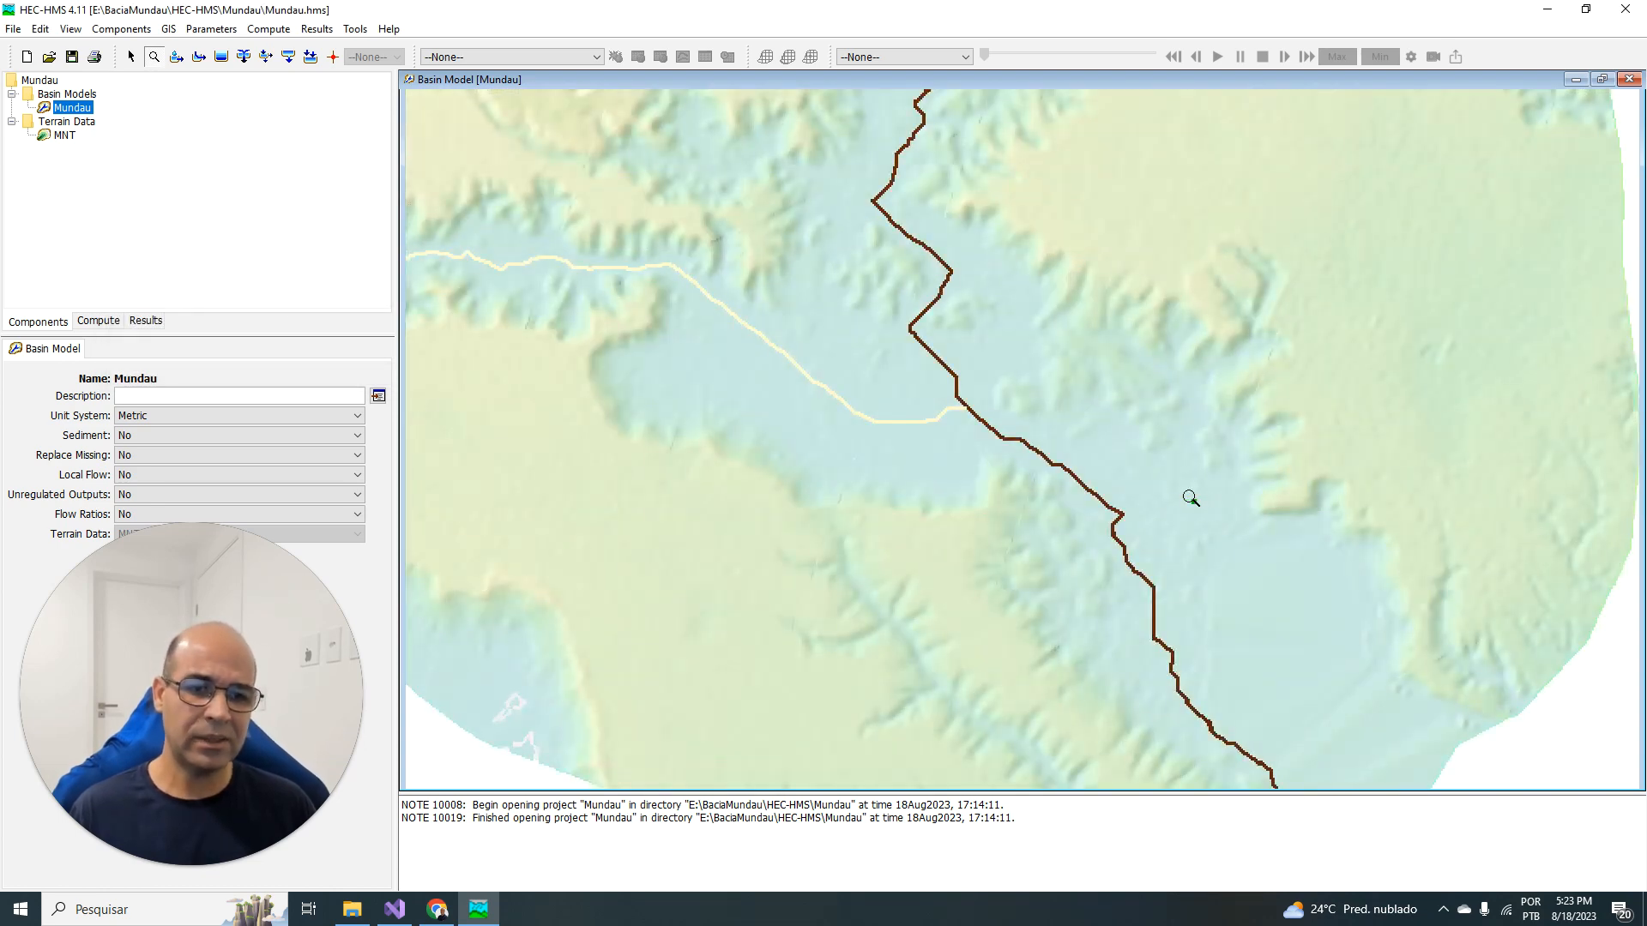
left_click_drag(1050, 451, 1213, 569)
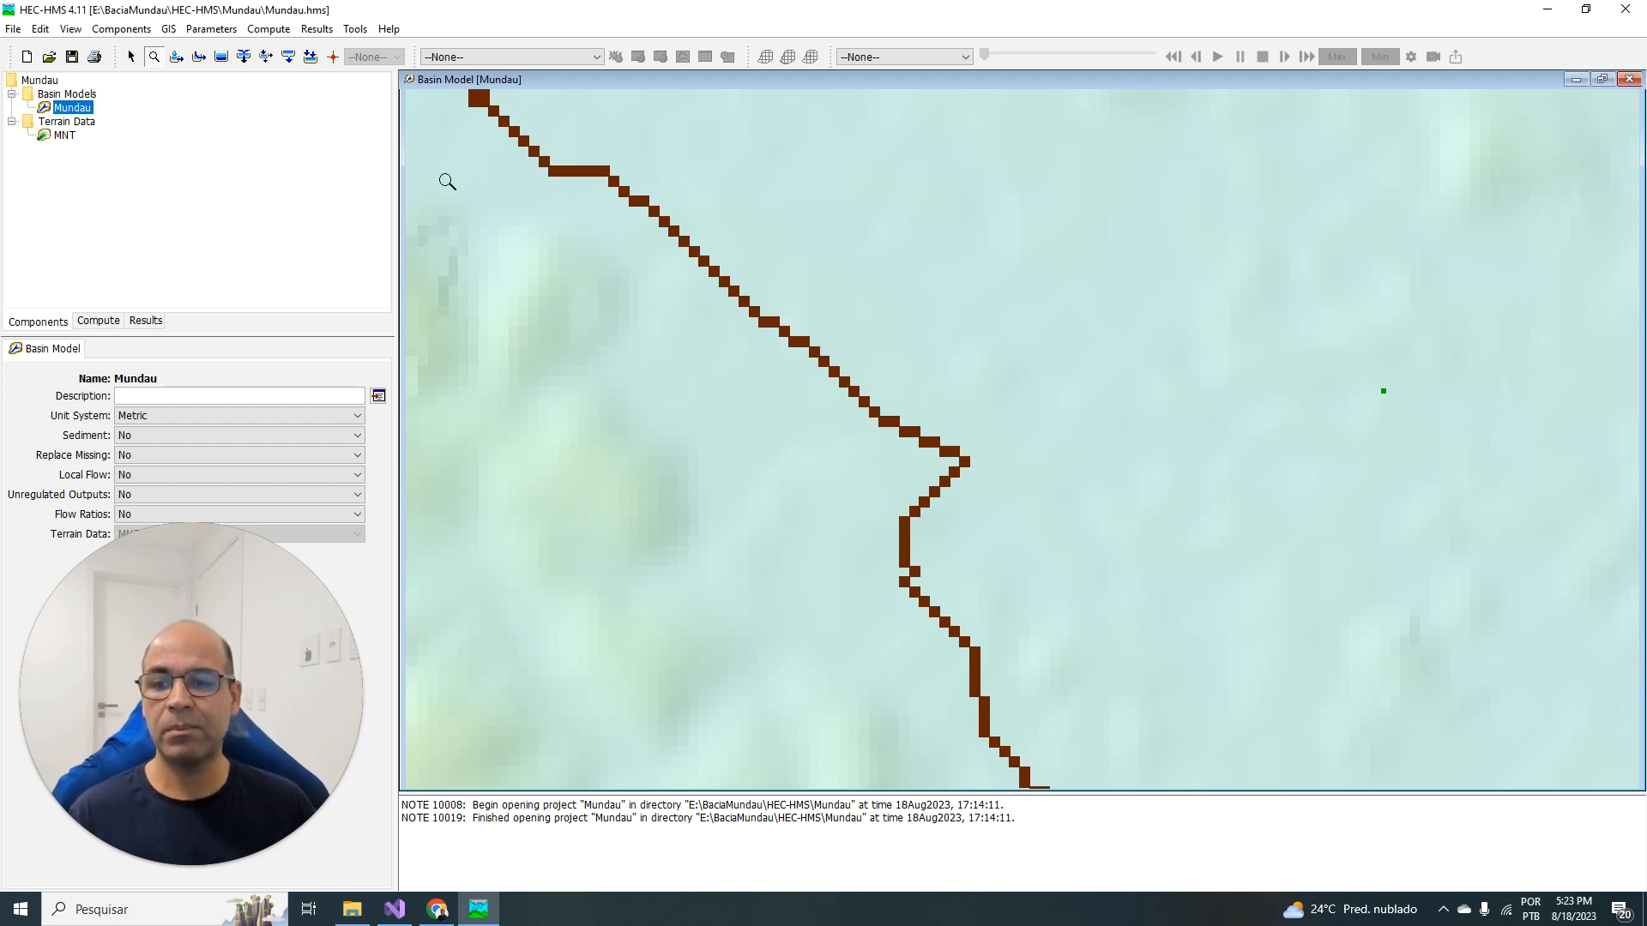
left_click(333, 58)
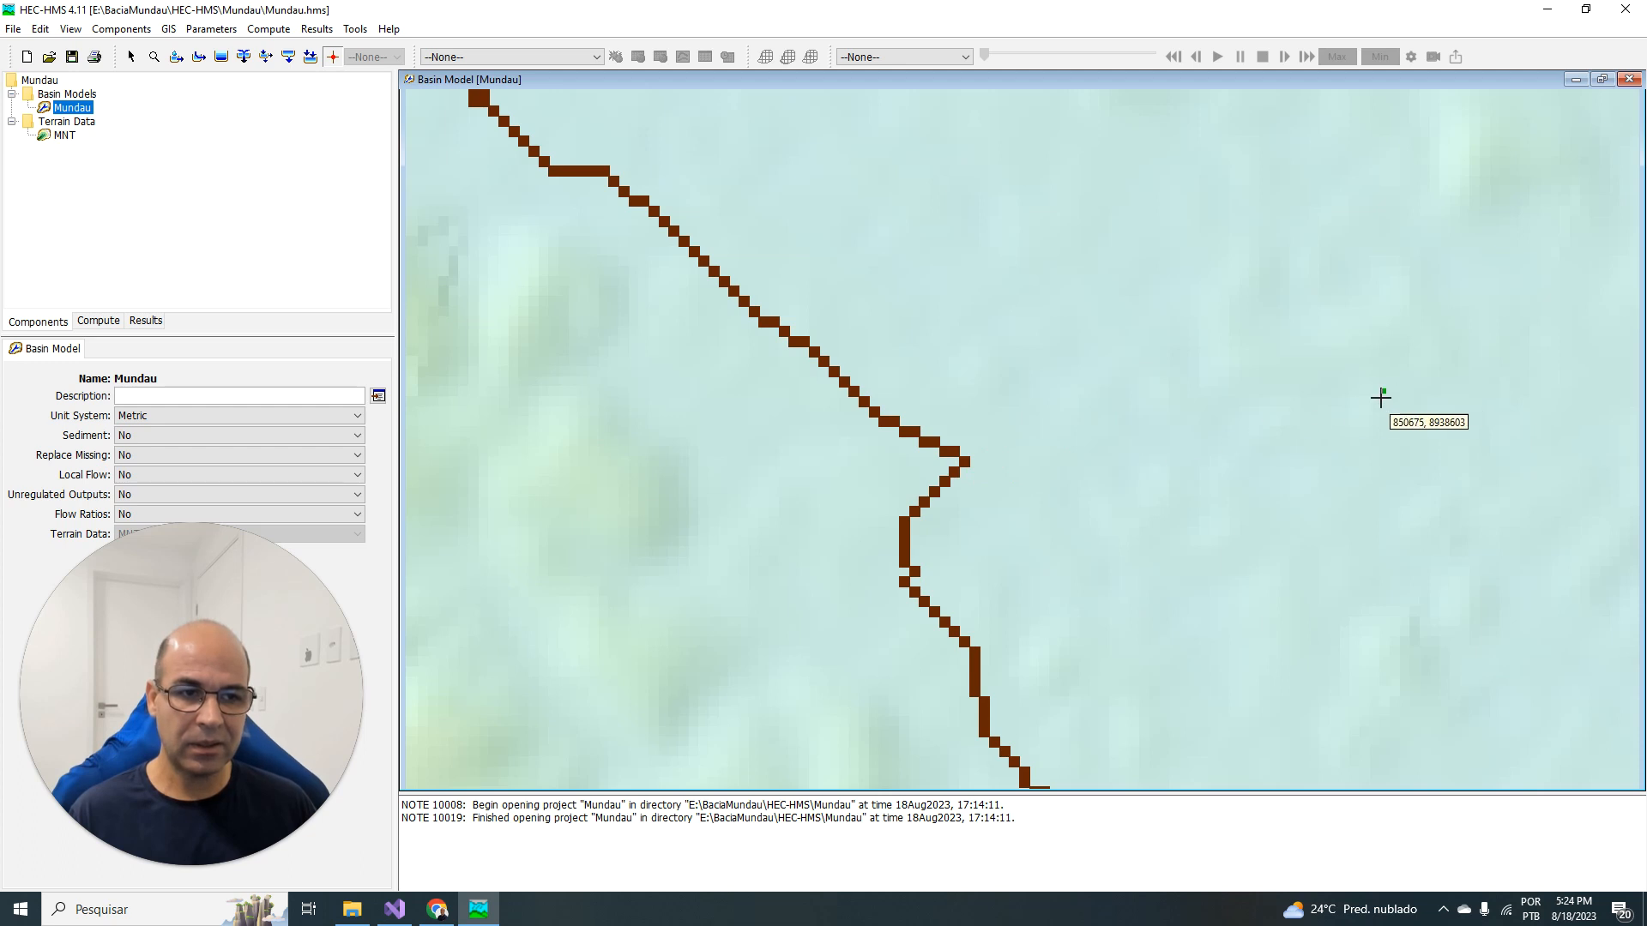
left_click(951, 450)
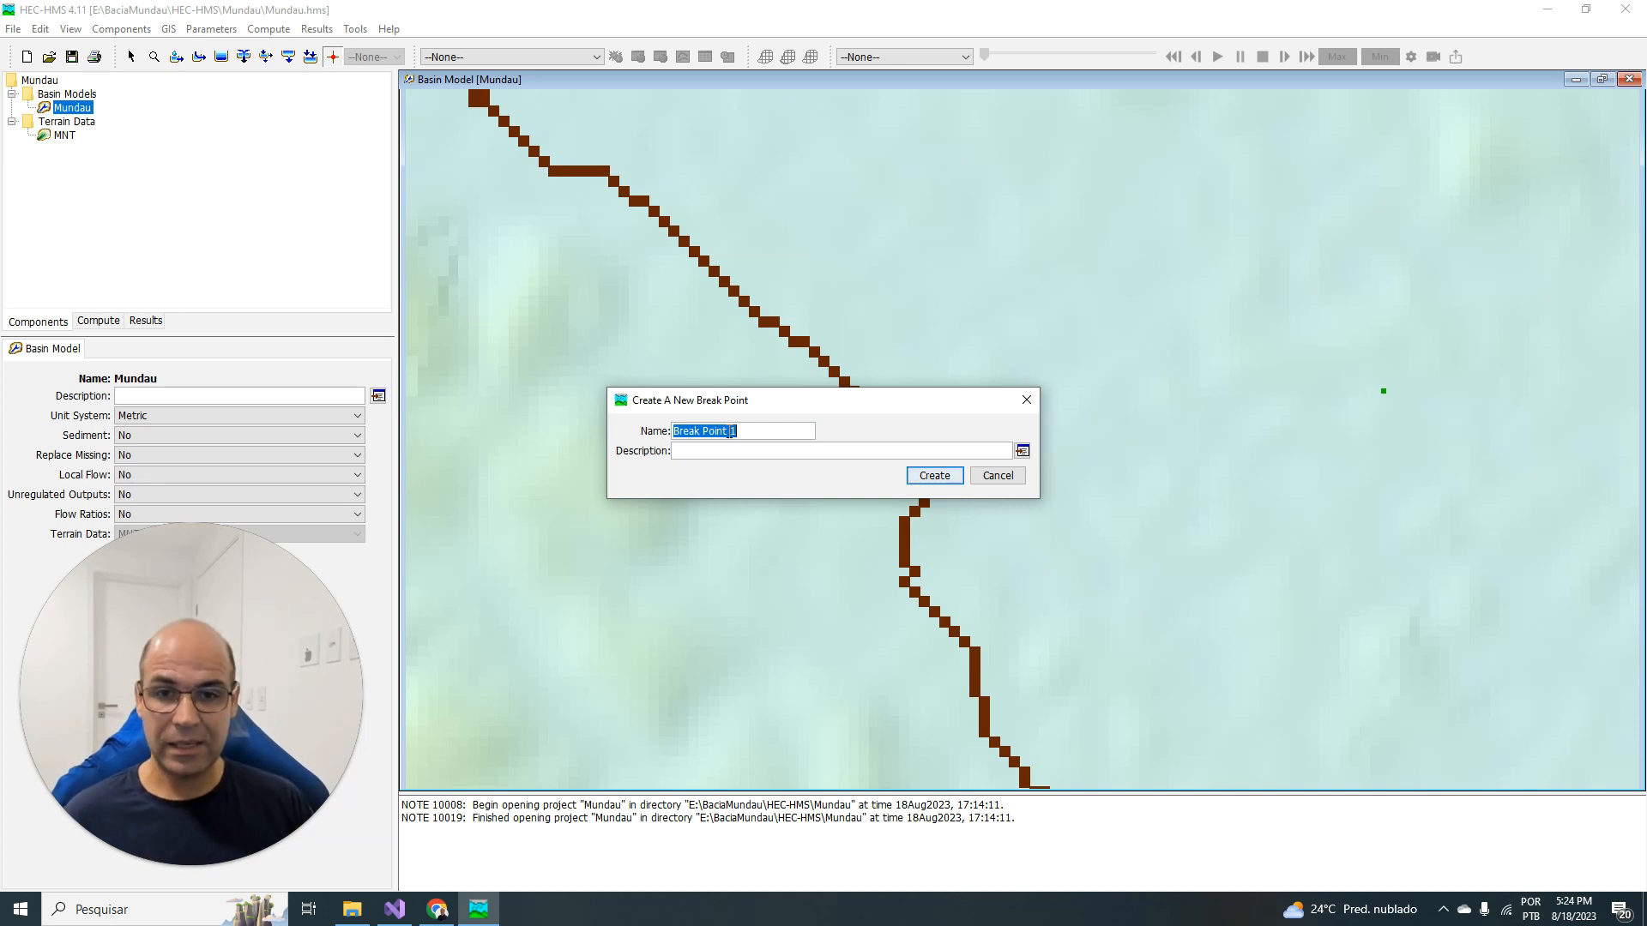
type("E")
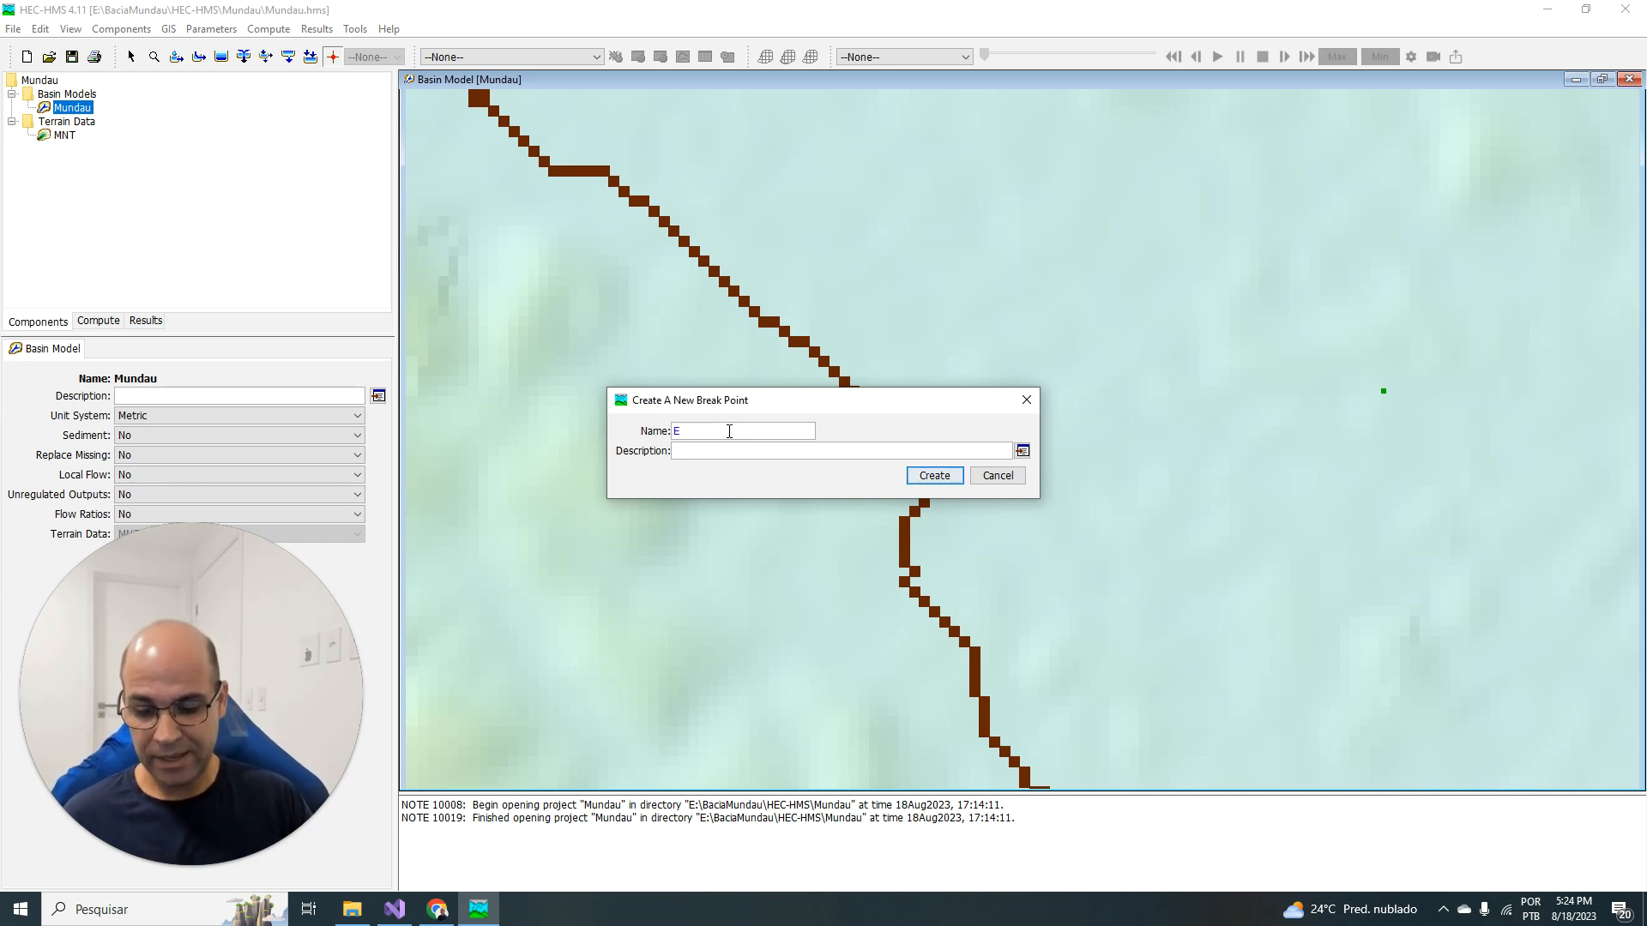
type("xultorio")
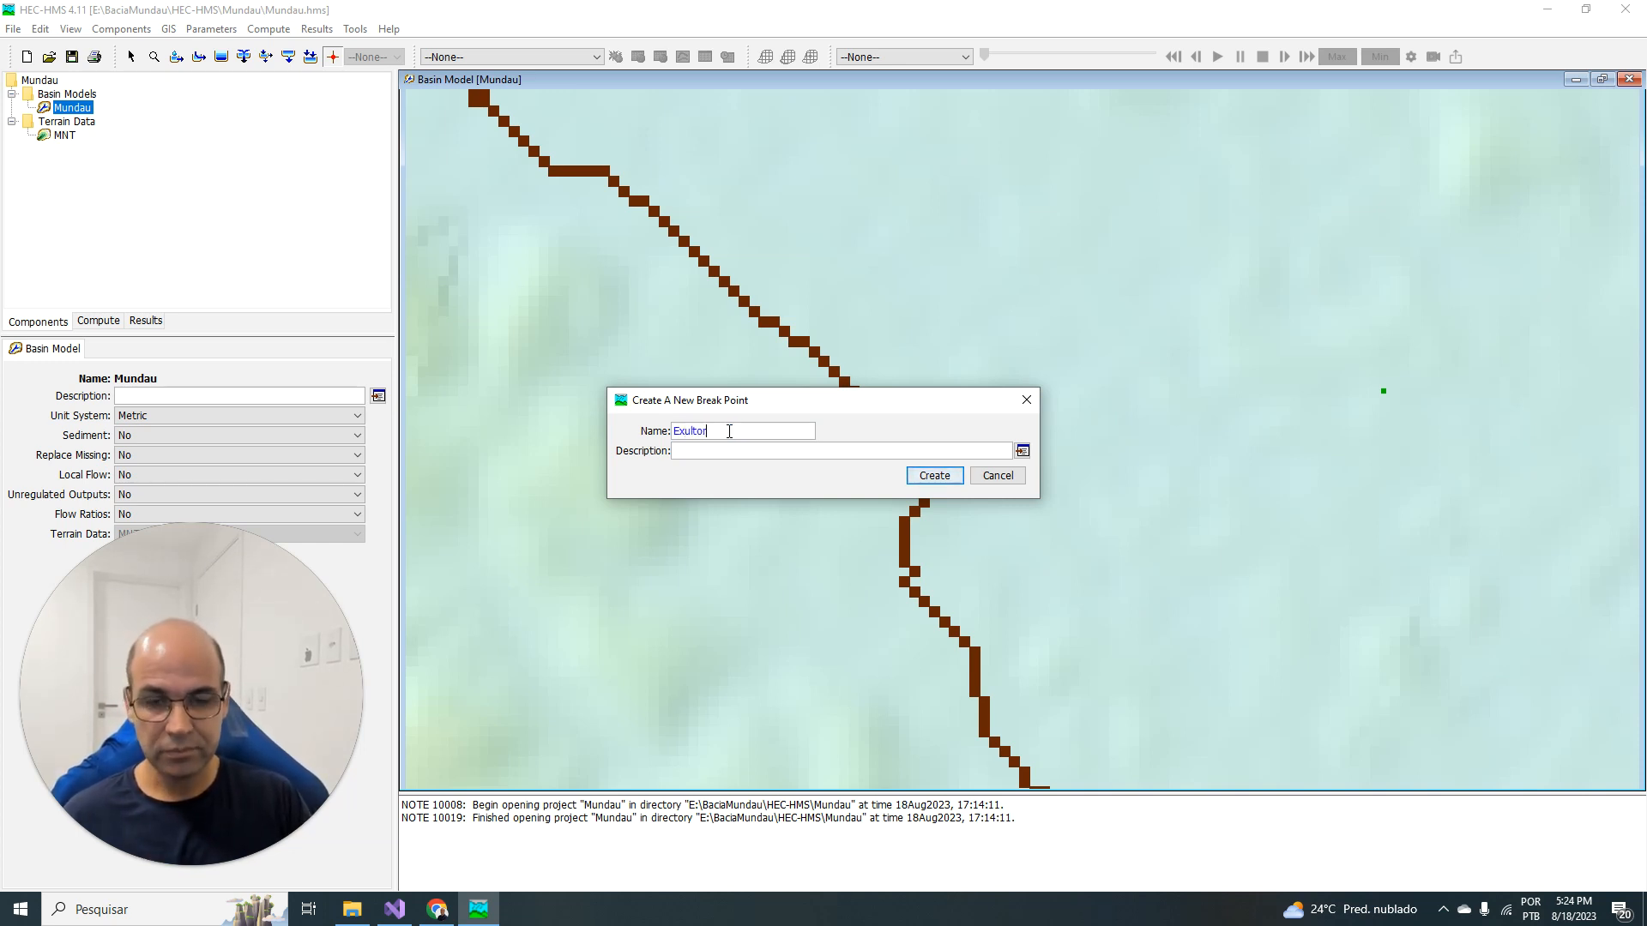
left_click(943, 477)
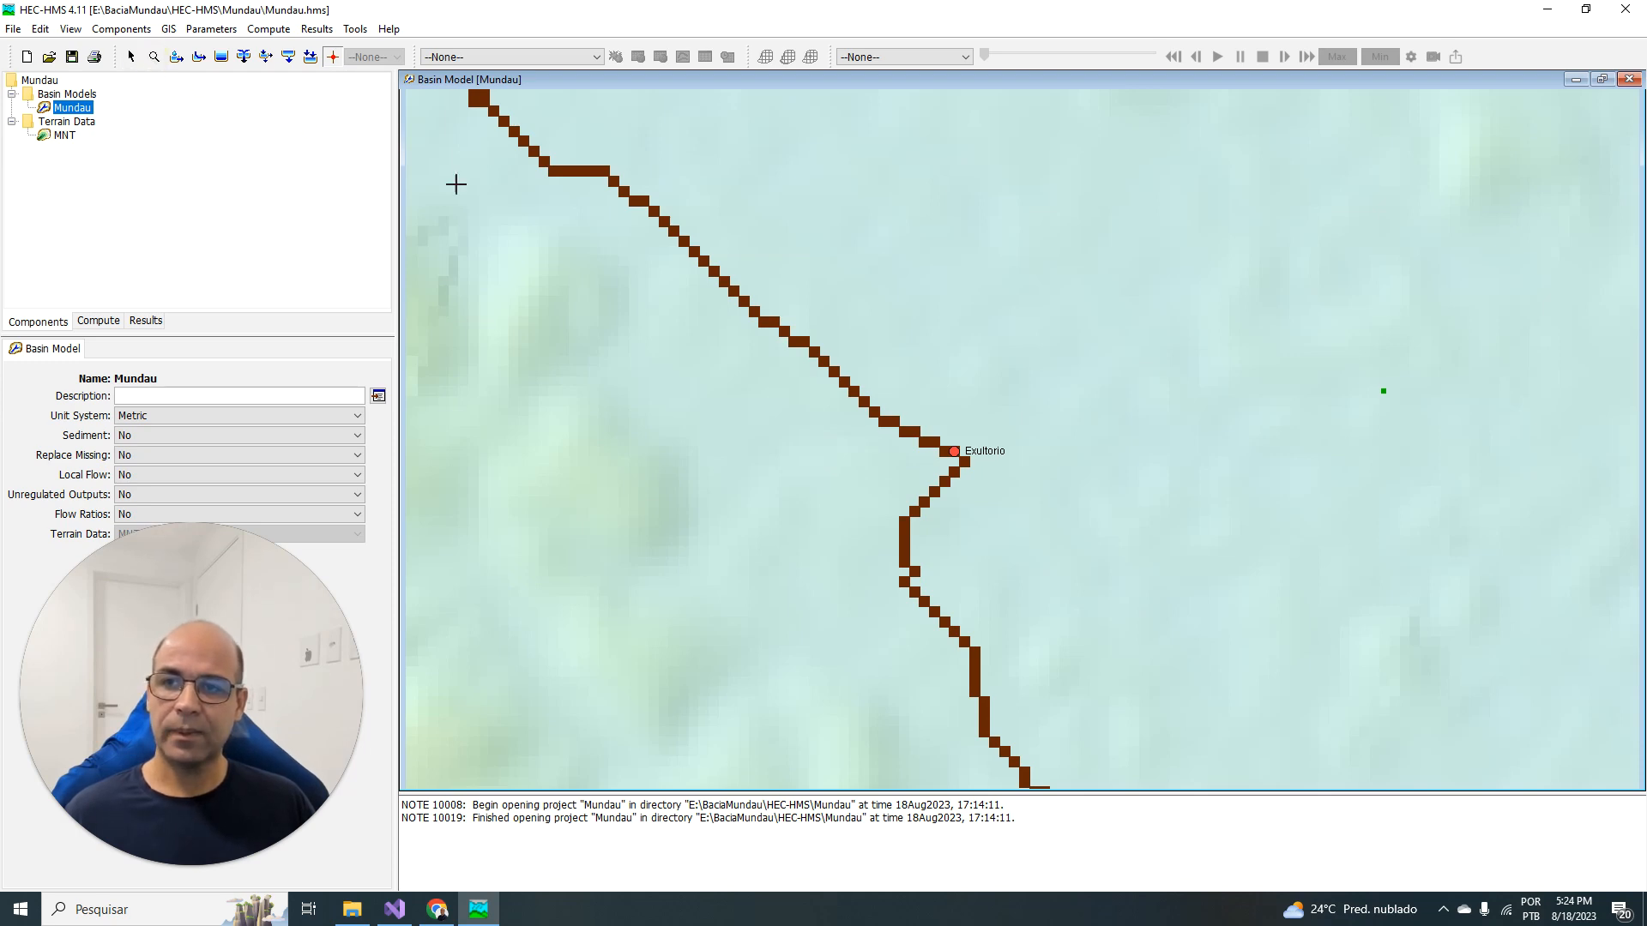
Step: Start Delineate Elements for the Mundau basin model with subbasin prefix S and reach prefix R
left_click(155, 56)
right_click(848, 351)
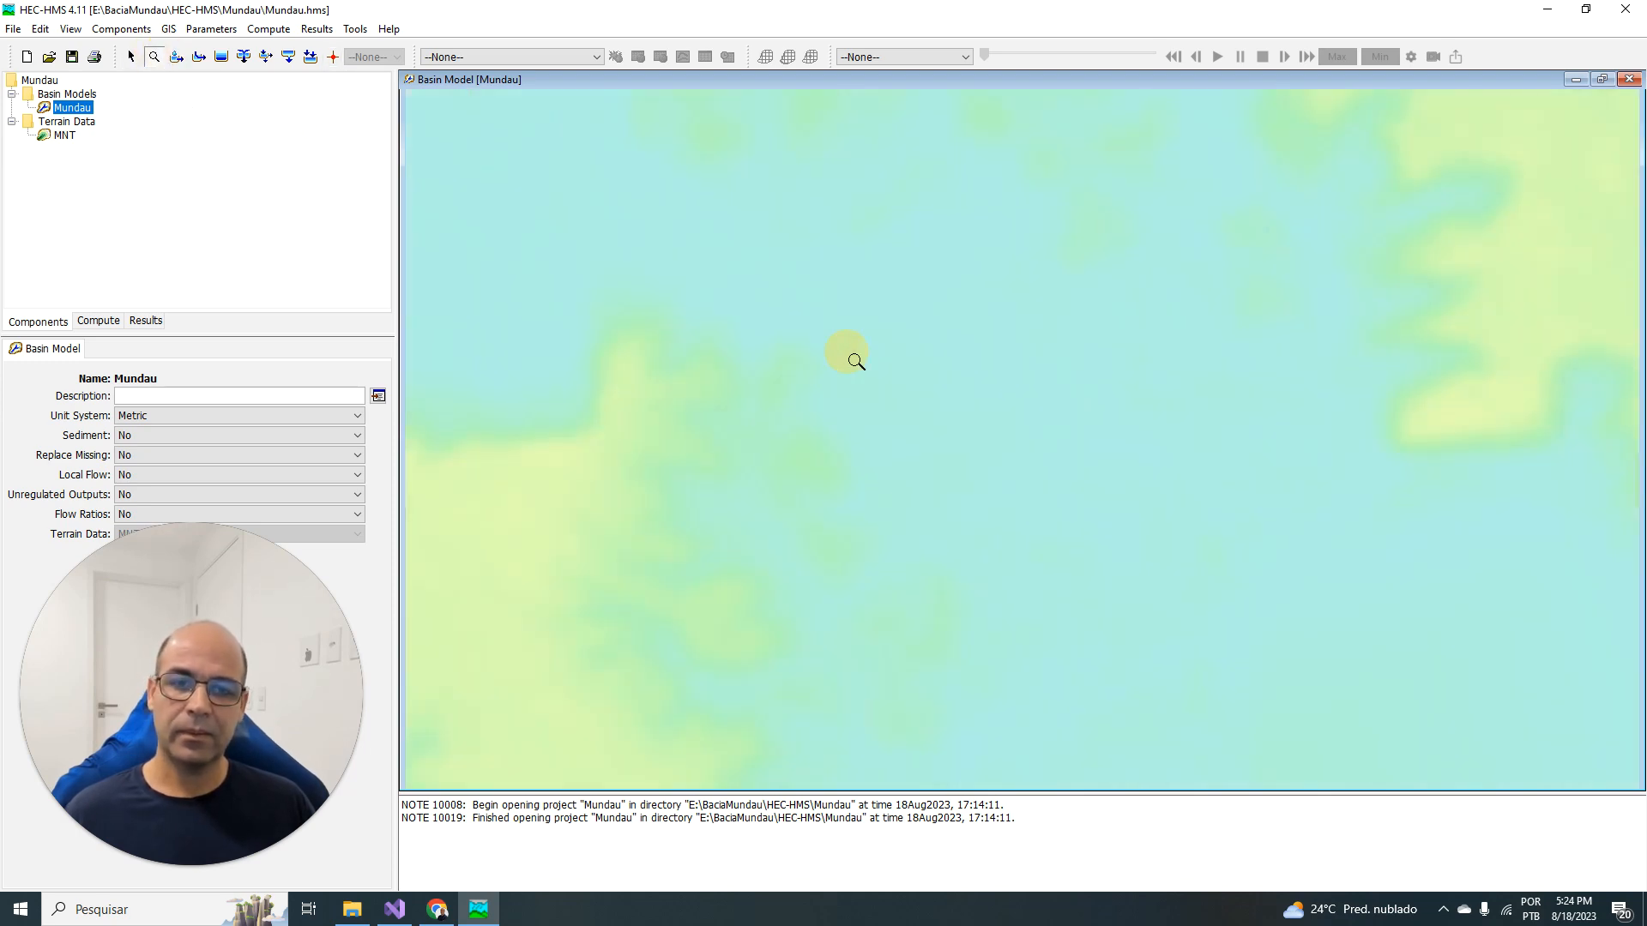
right_click(853, 359)
right_click(856, 369)
right_click(856, 370)
right_click(1419, 319)
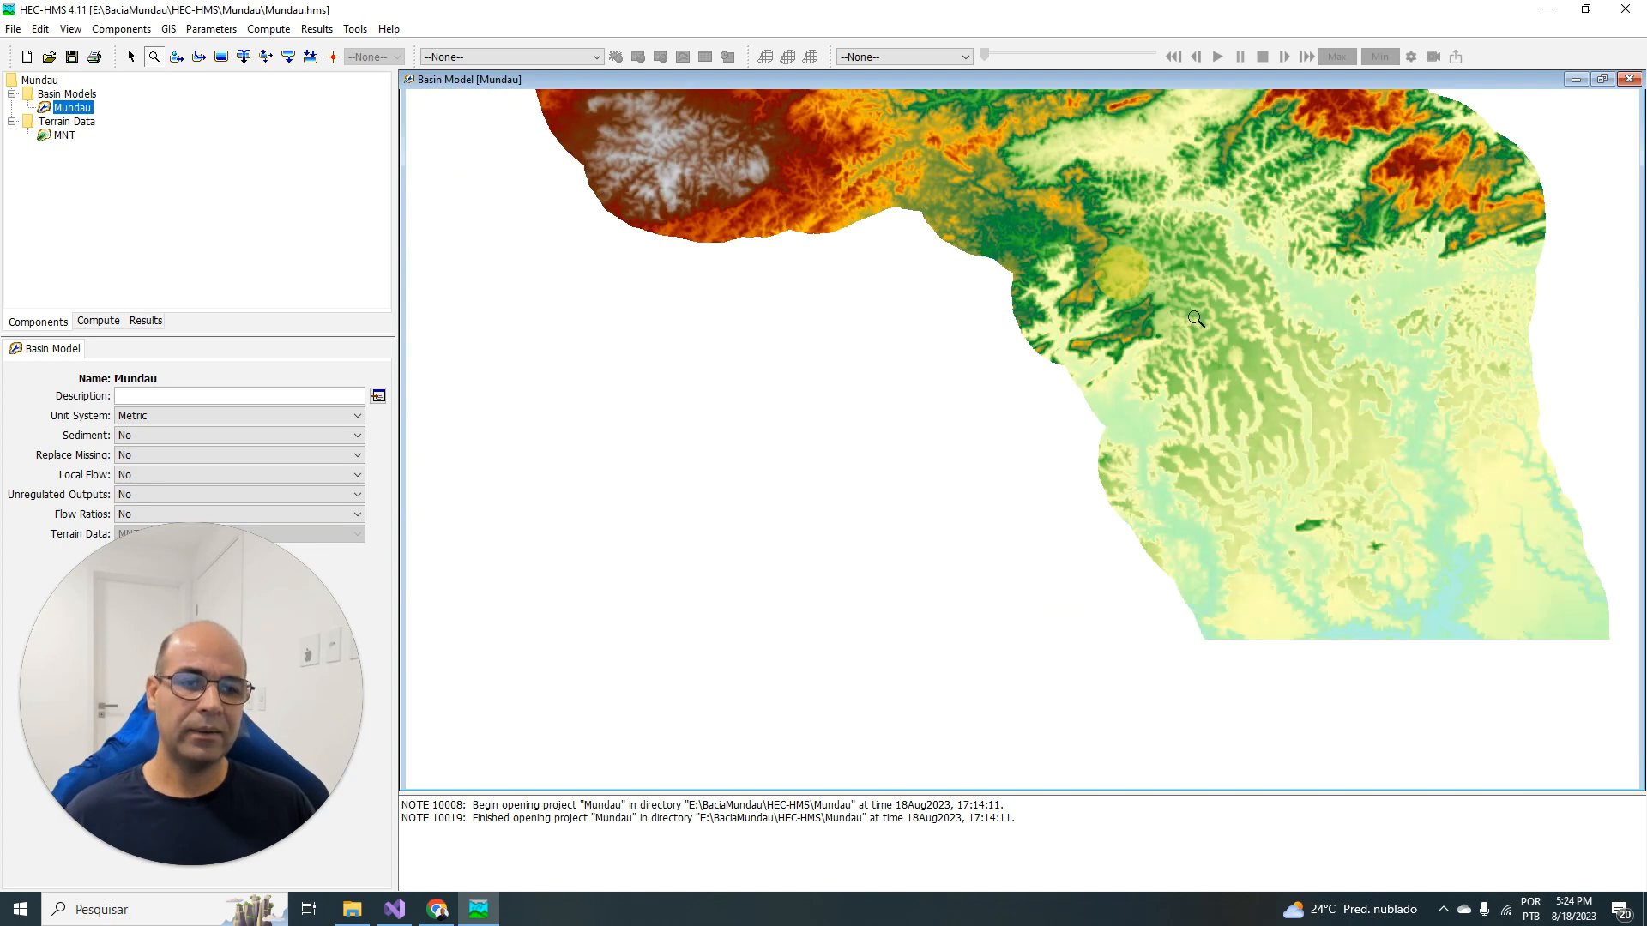
right_click(1338, 283)
right_click(1211, 226)
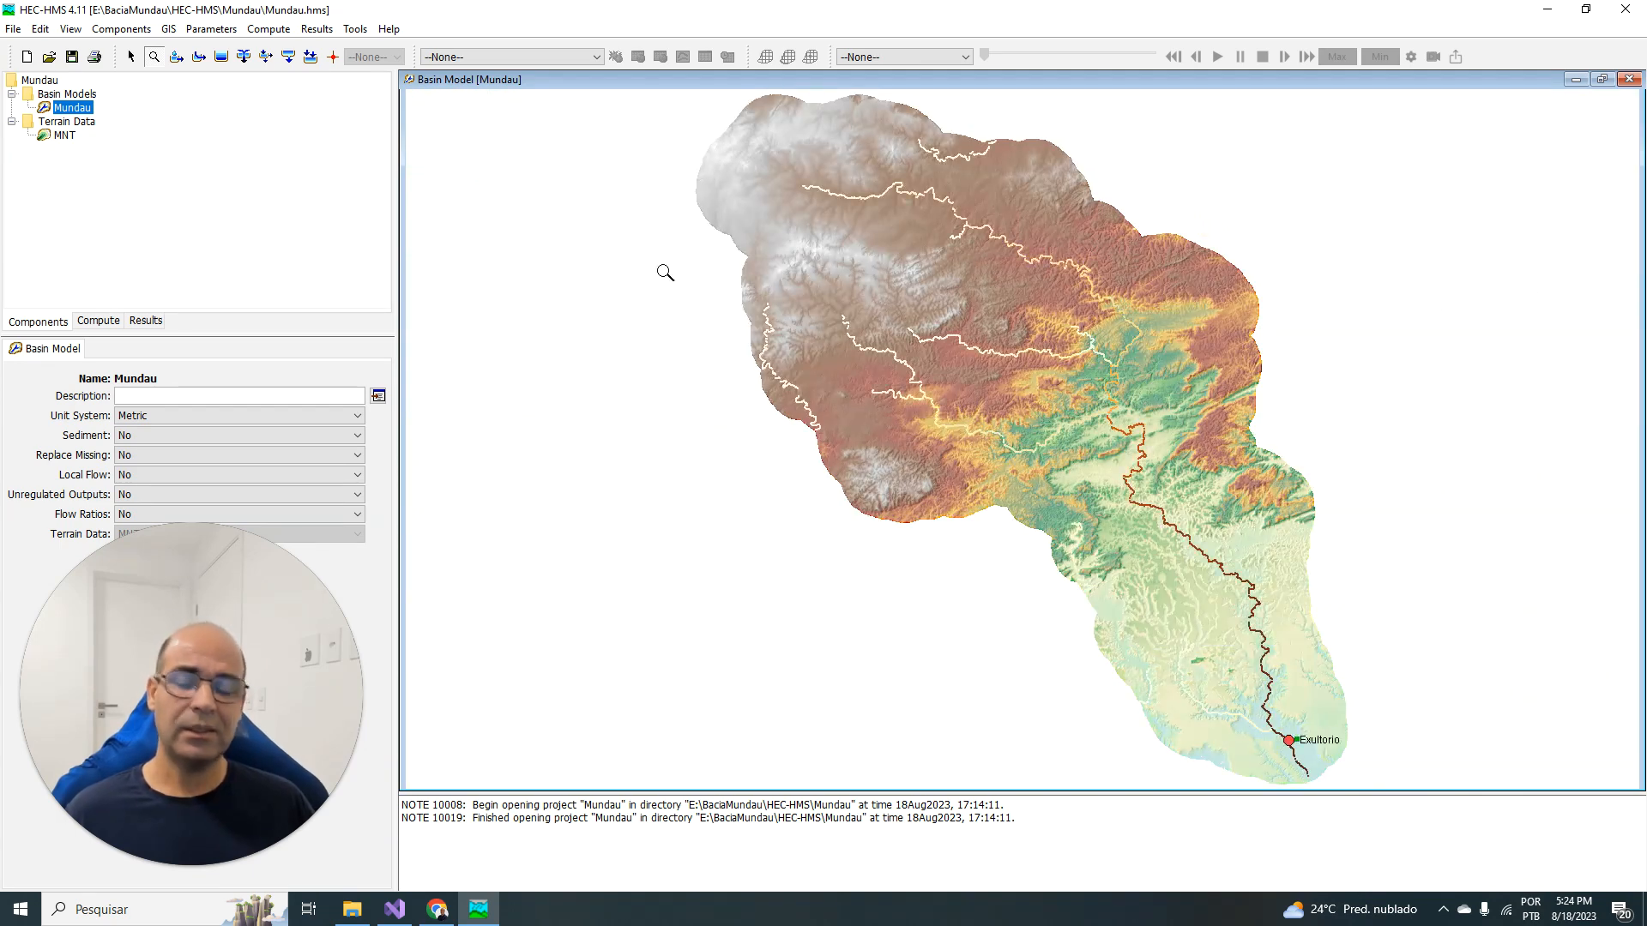
left_click(166, 32)
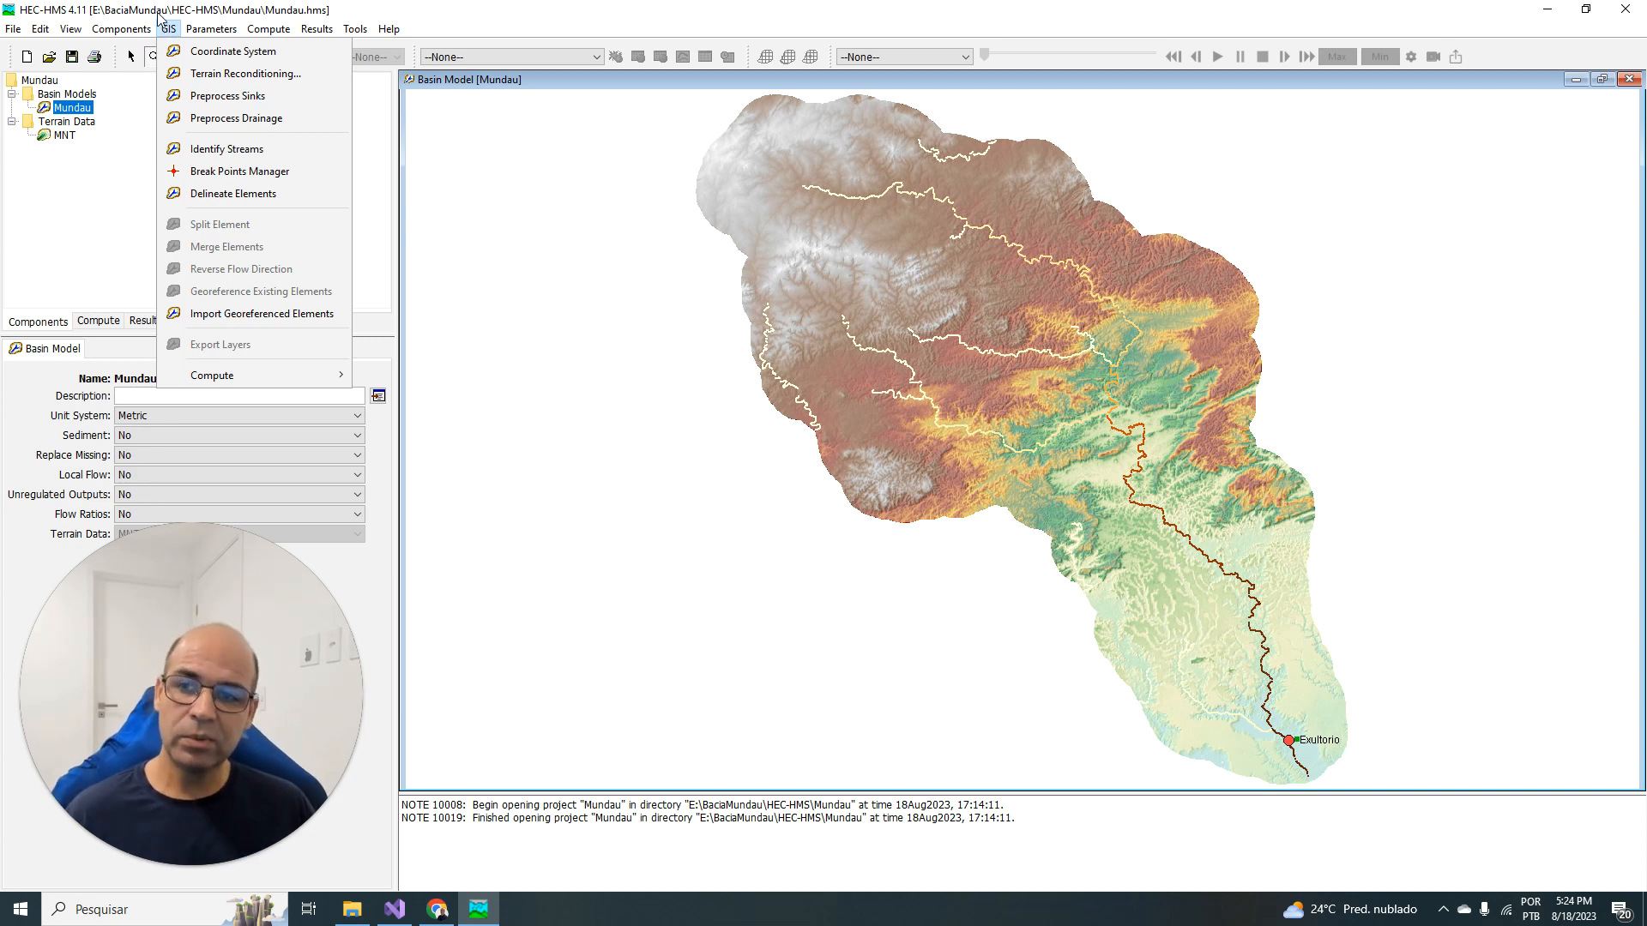
left_click(234, 196)
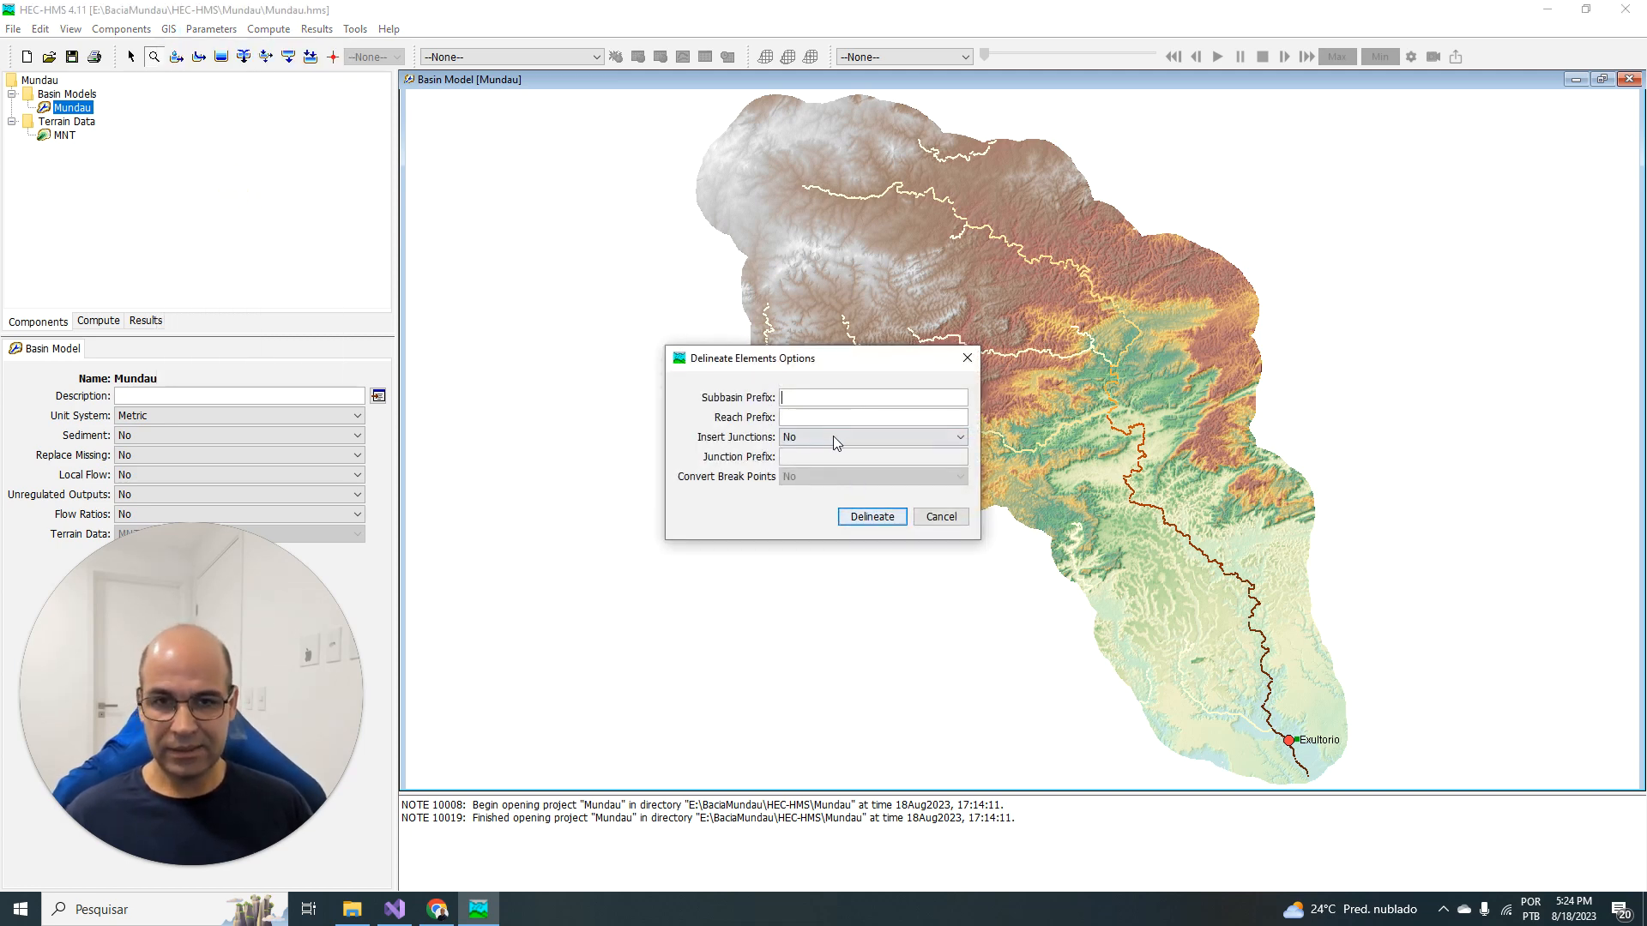
type("S")
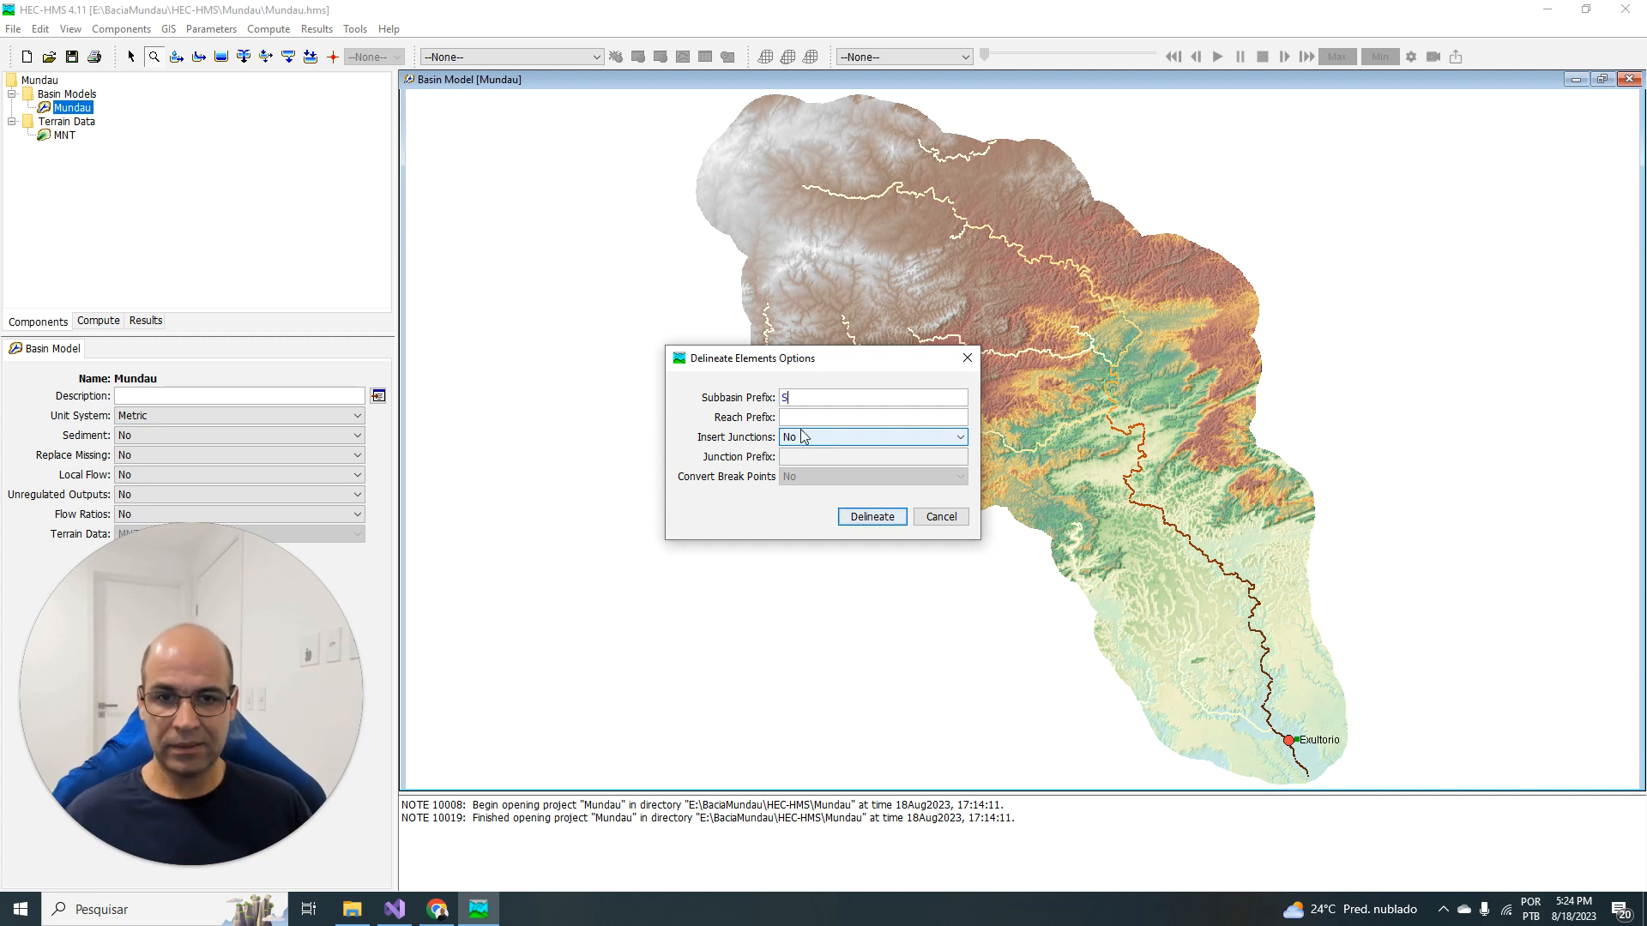
left_click(791, 417)
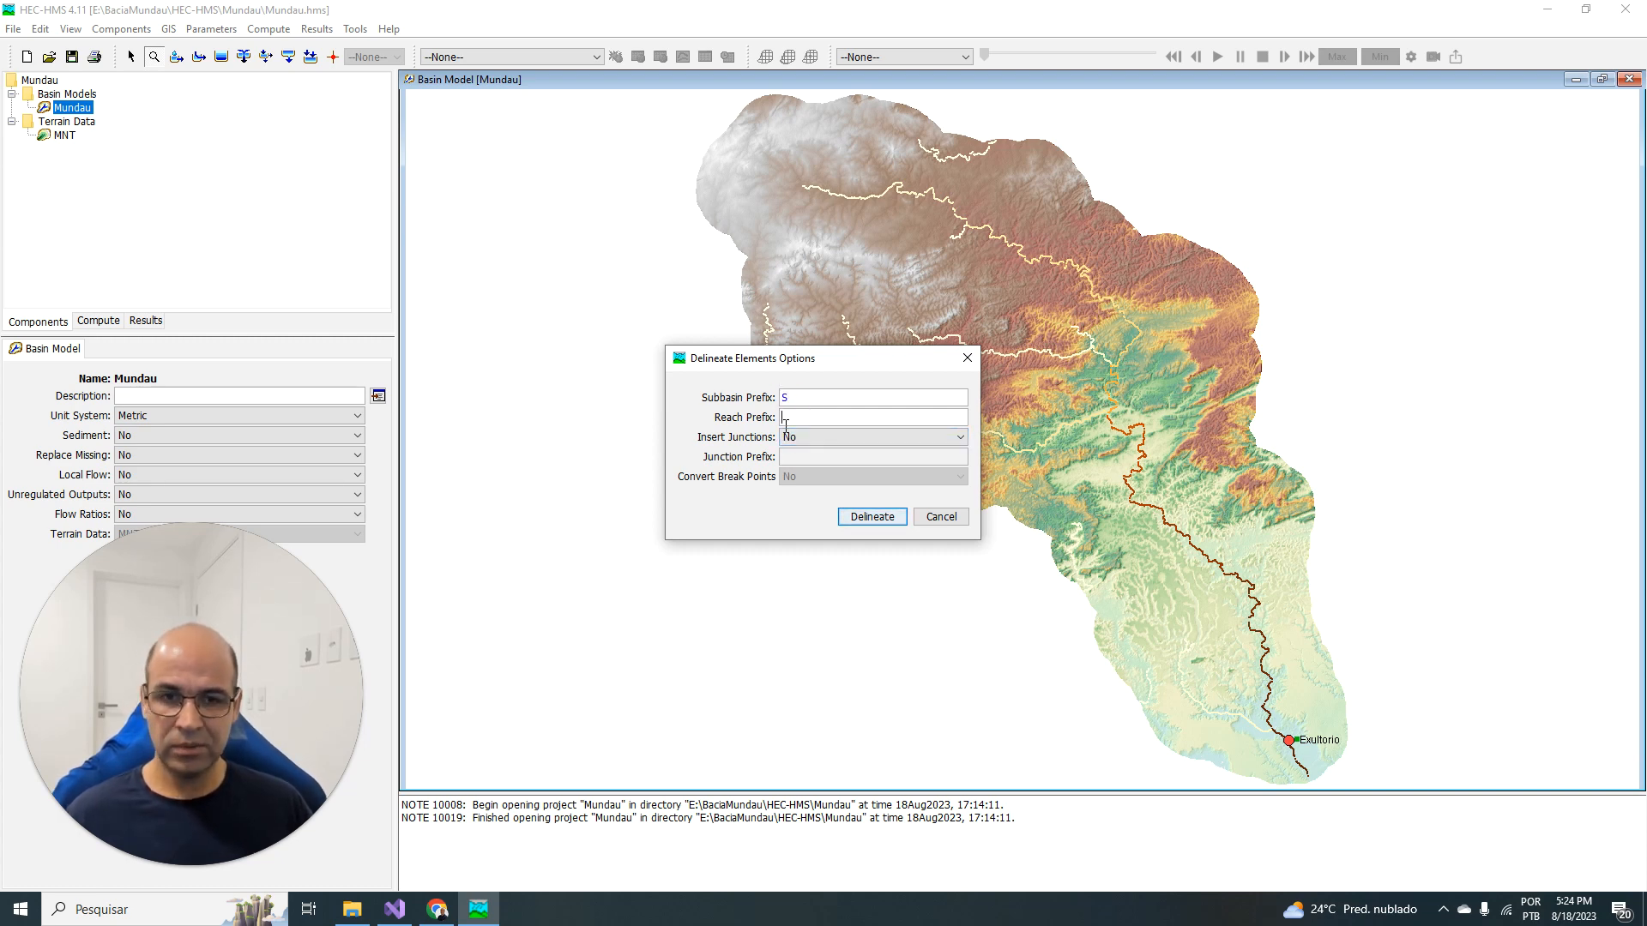
type("R")
Step: Enable junction insertion with prefix J, set break point conversion to Yes, and delineate the elements
left_click(807, 437)
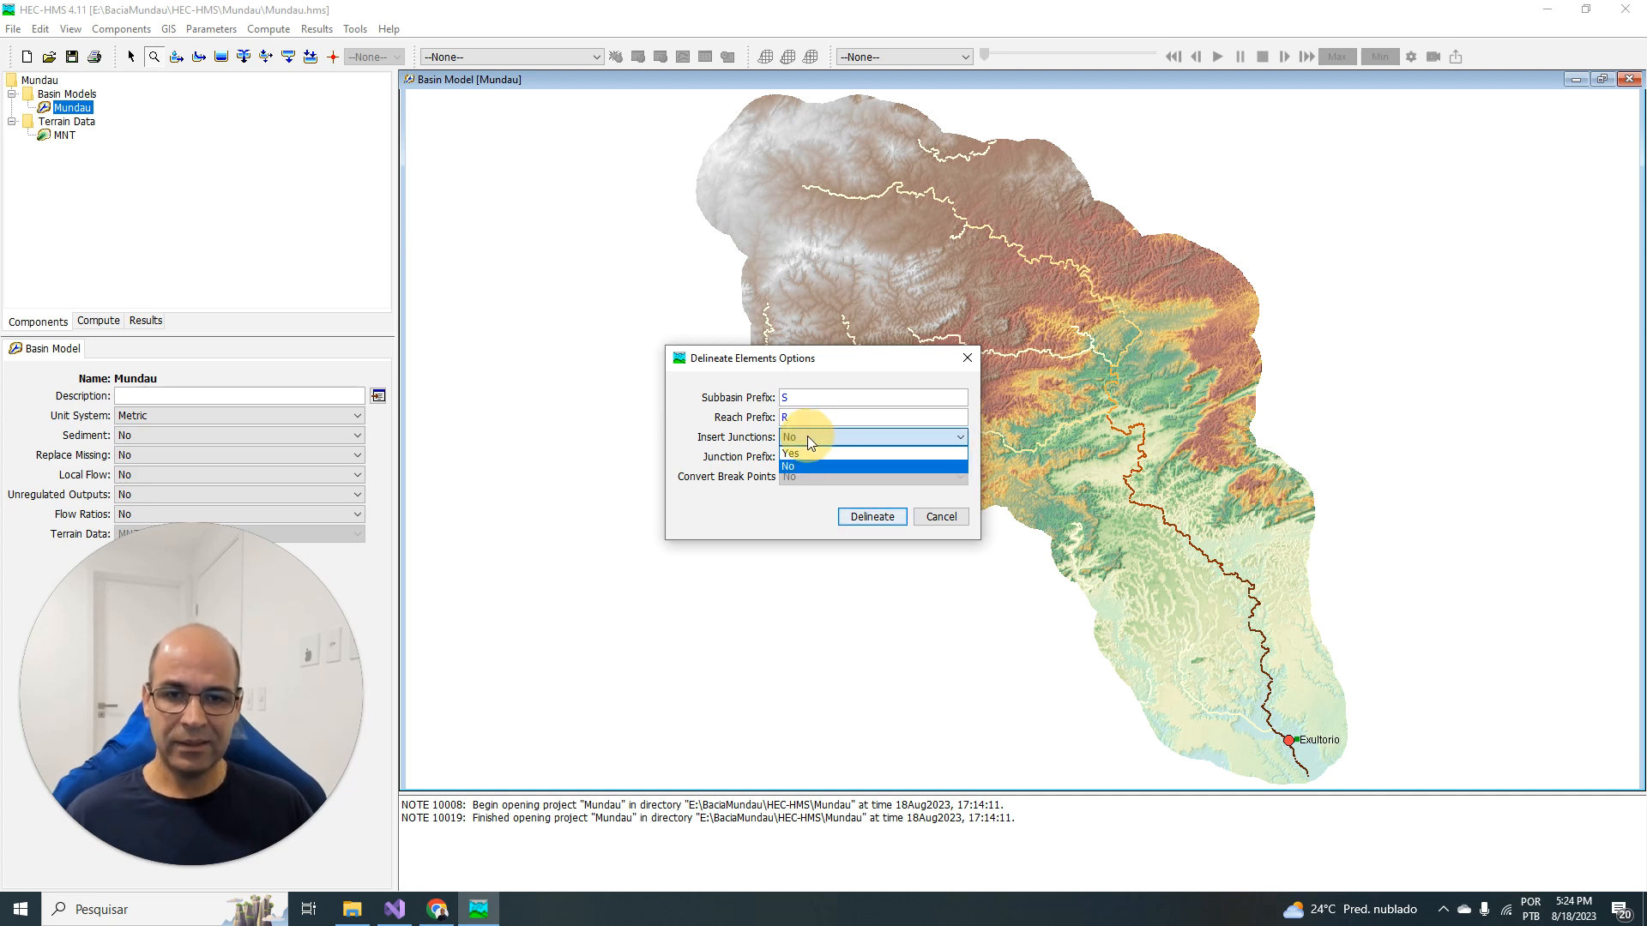
left_click(806, 453)
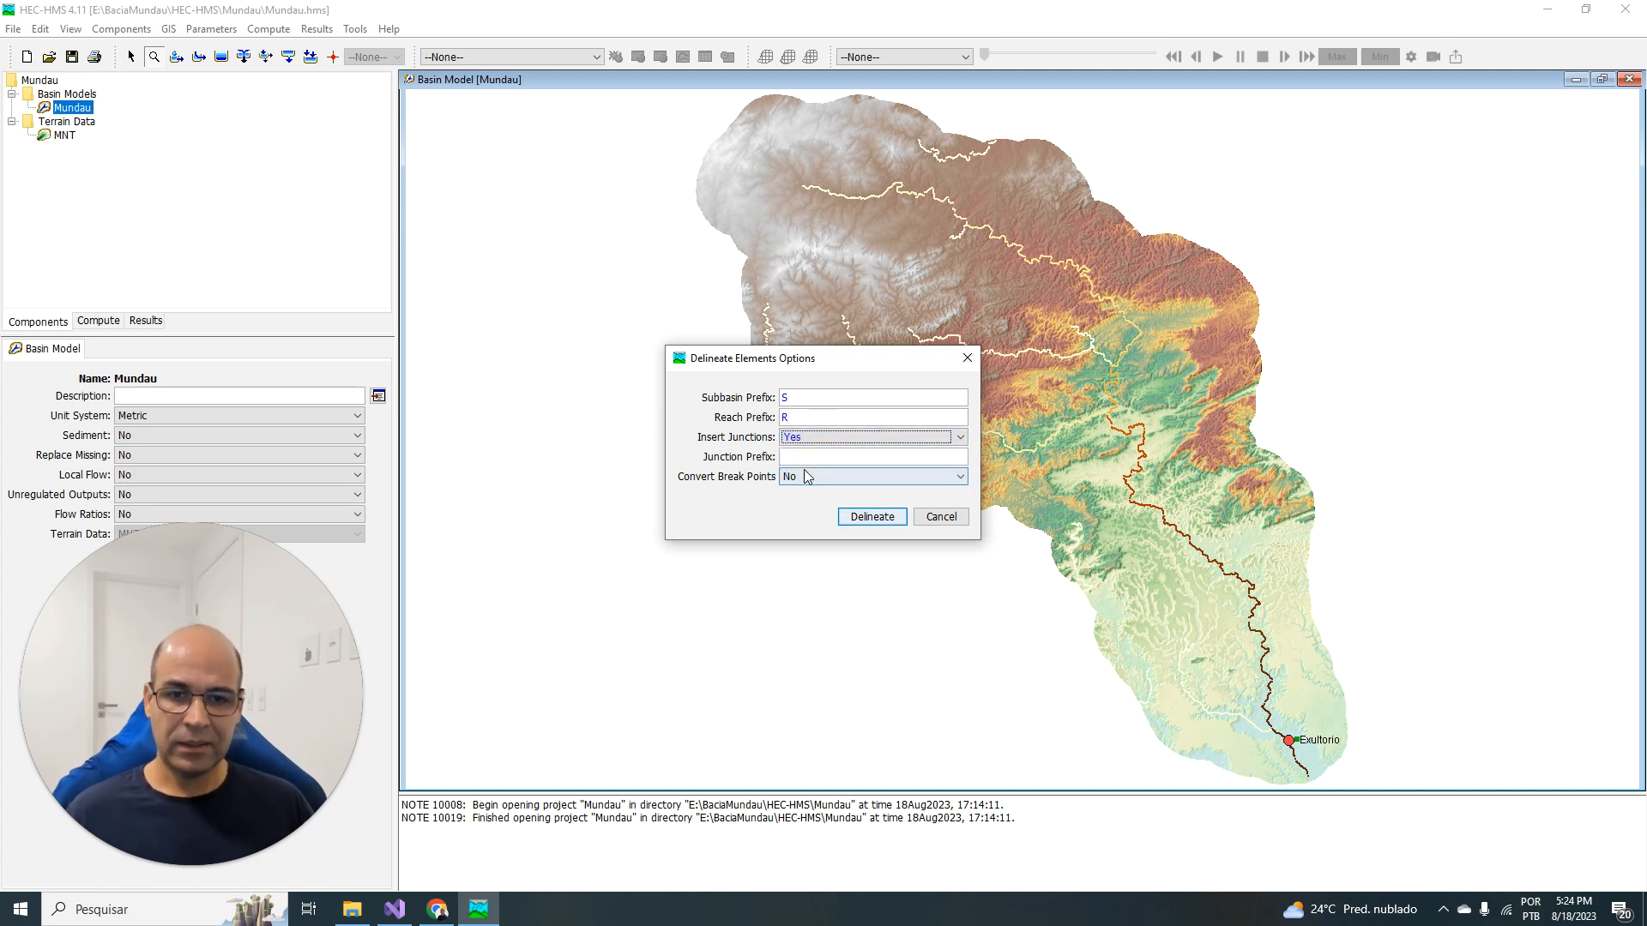
left_click(808, 457)
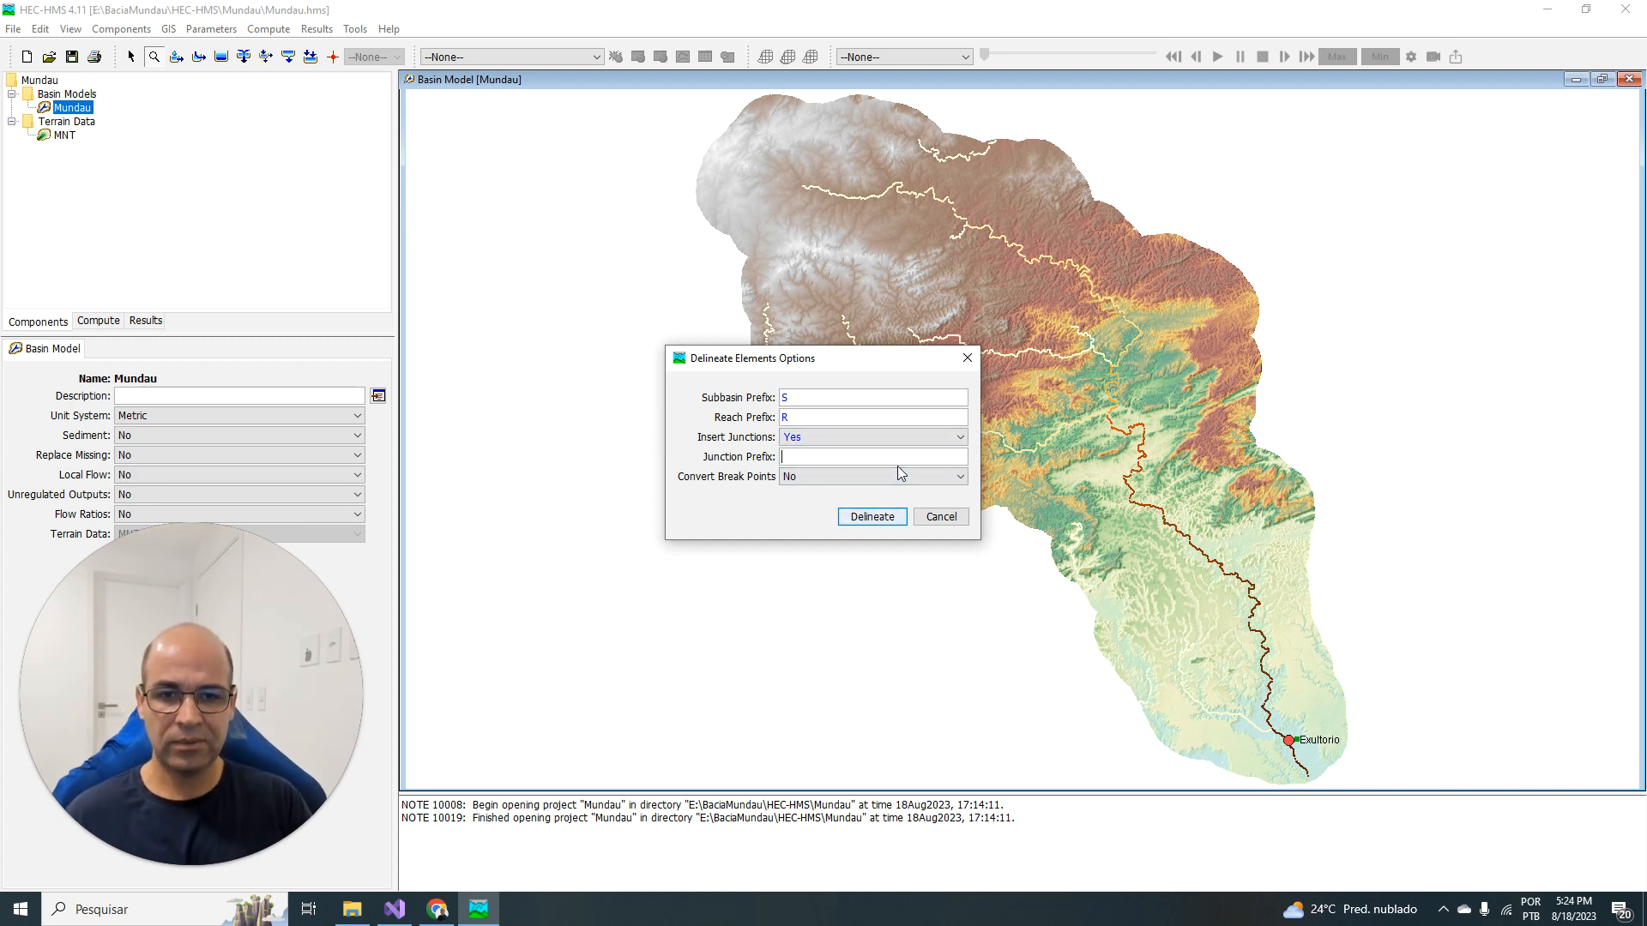
type("J")
left_click(832, 477)
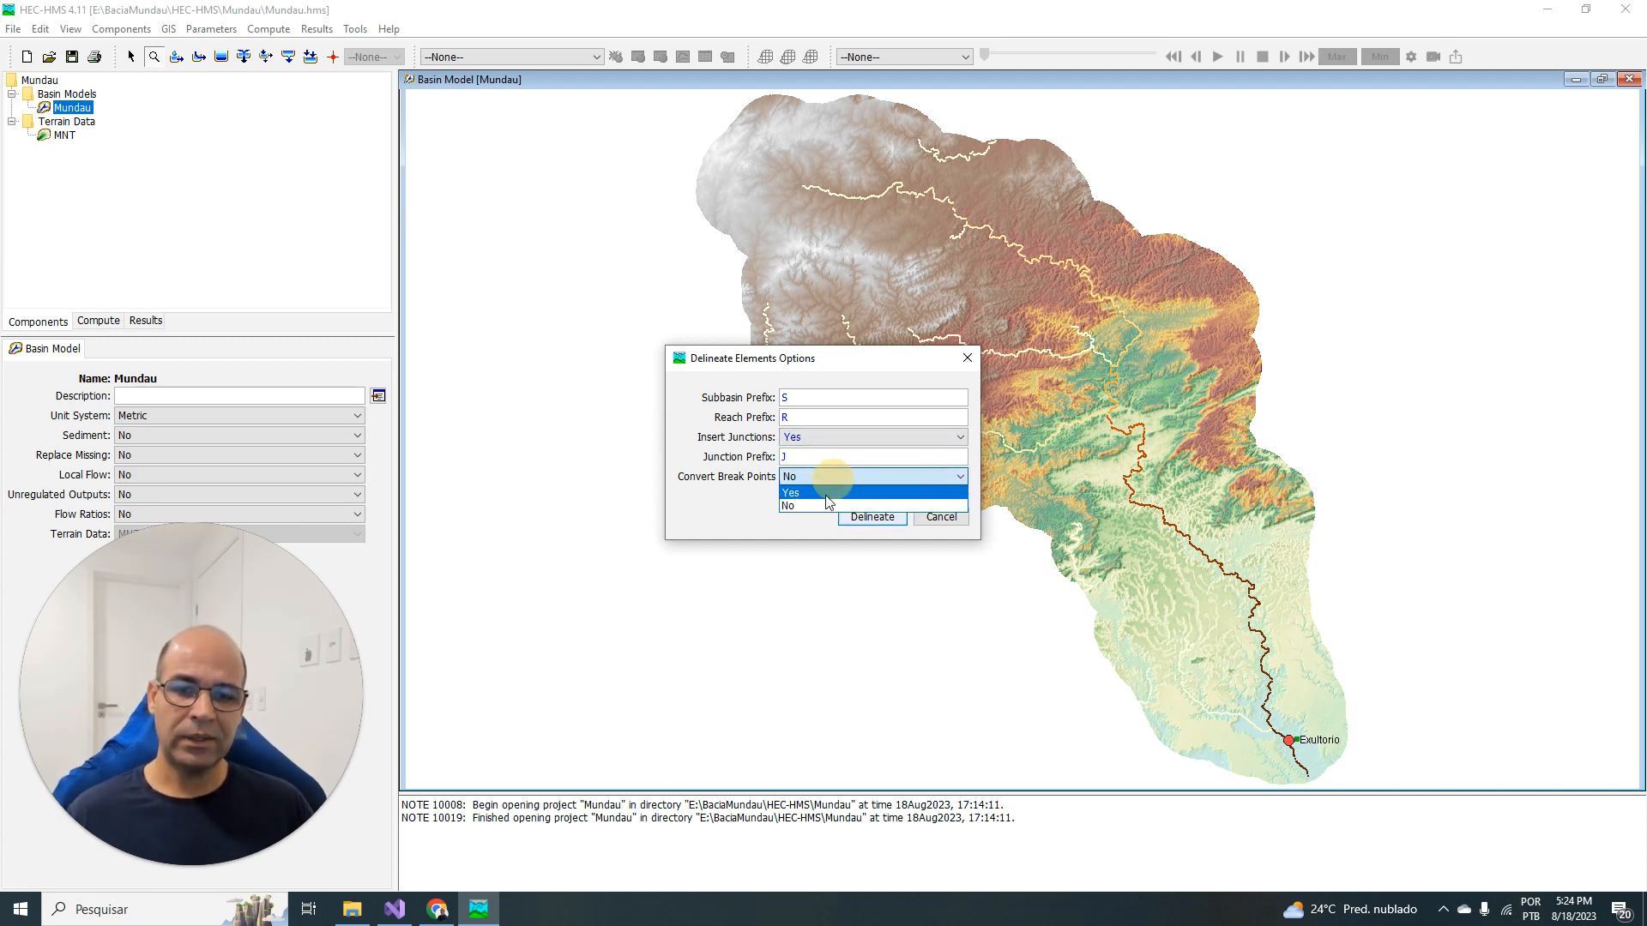
left_click(802, 495)
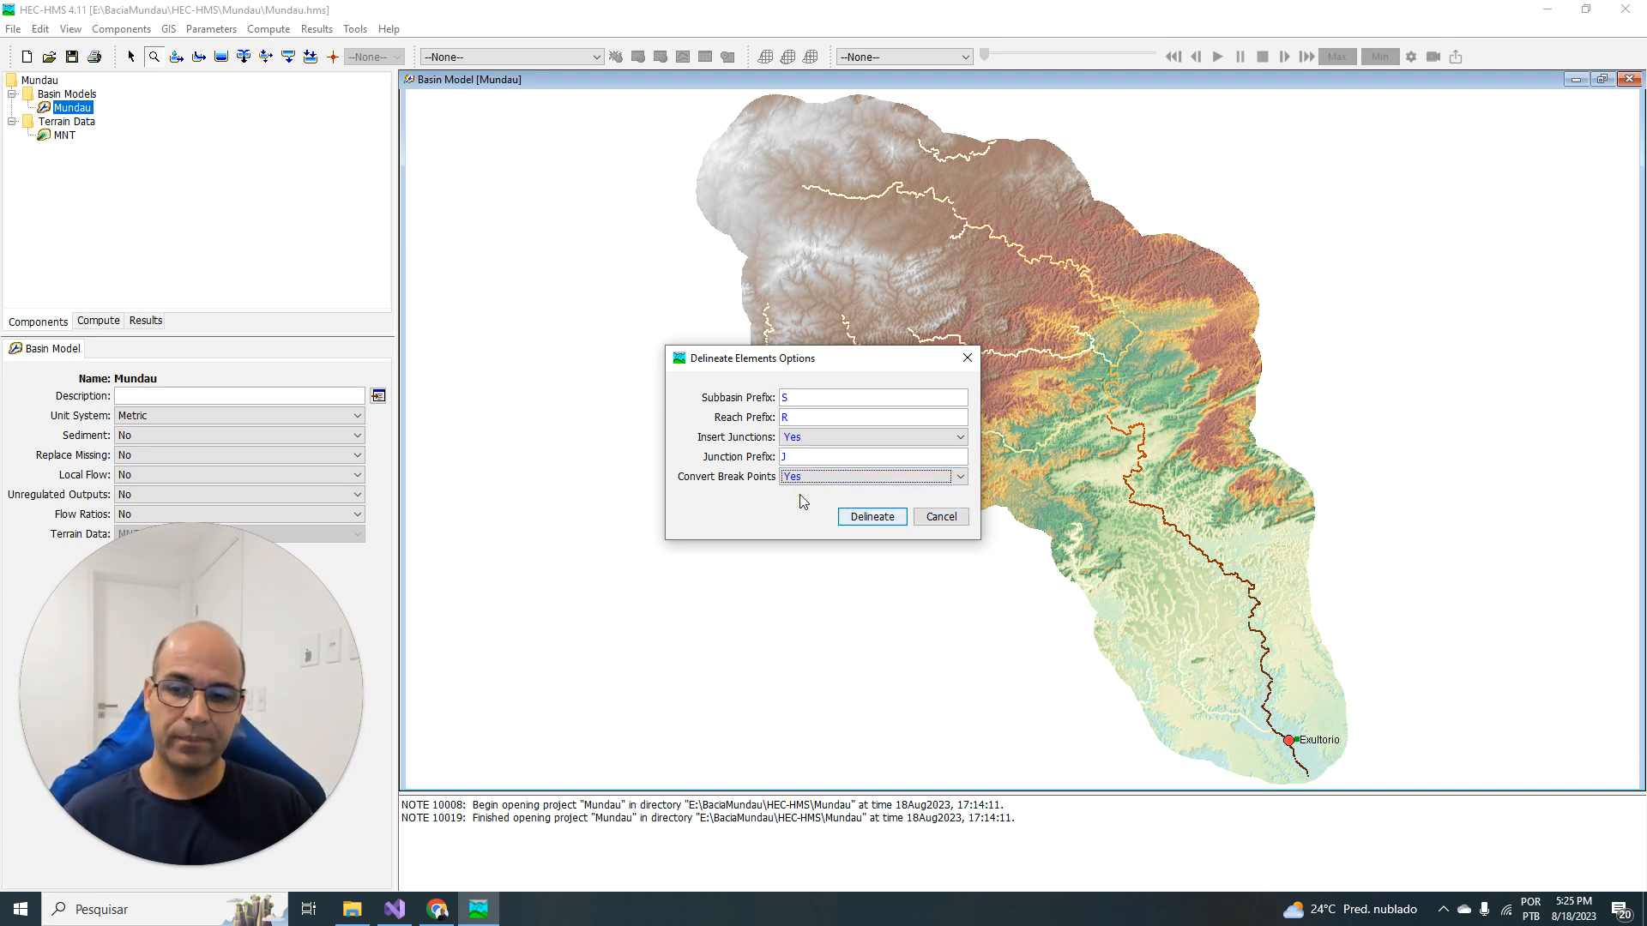
left_click(875, 520)
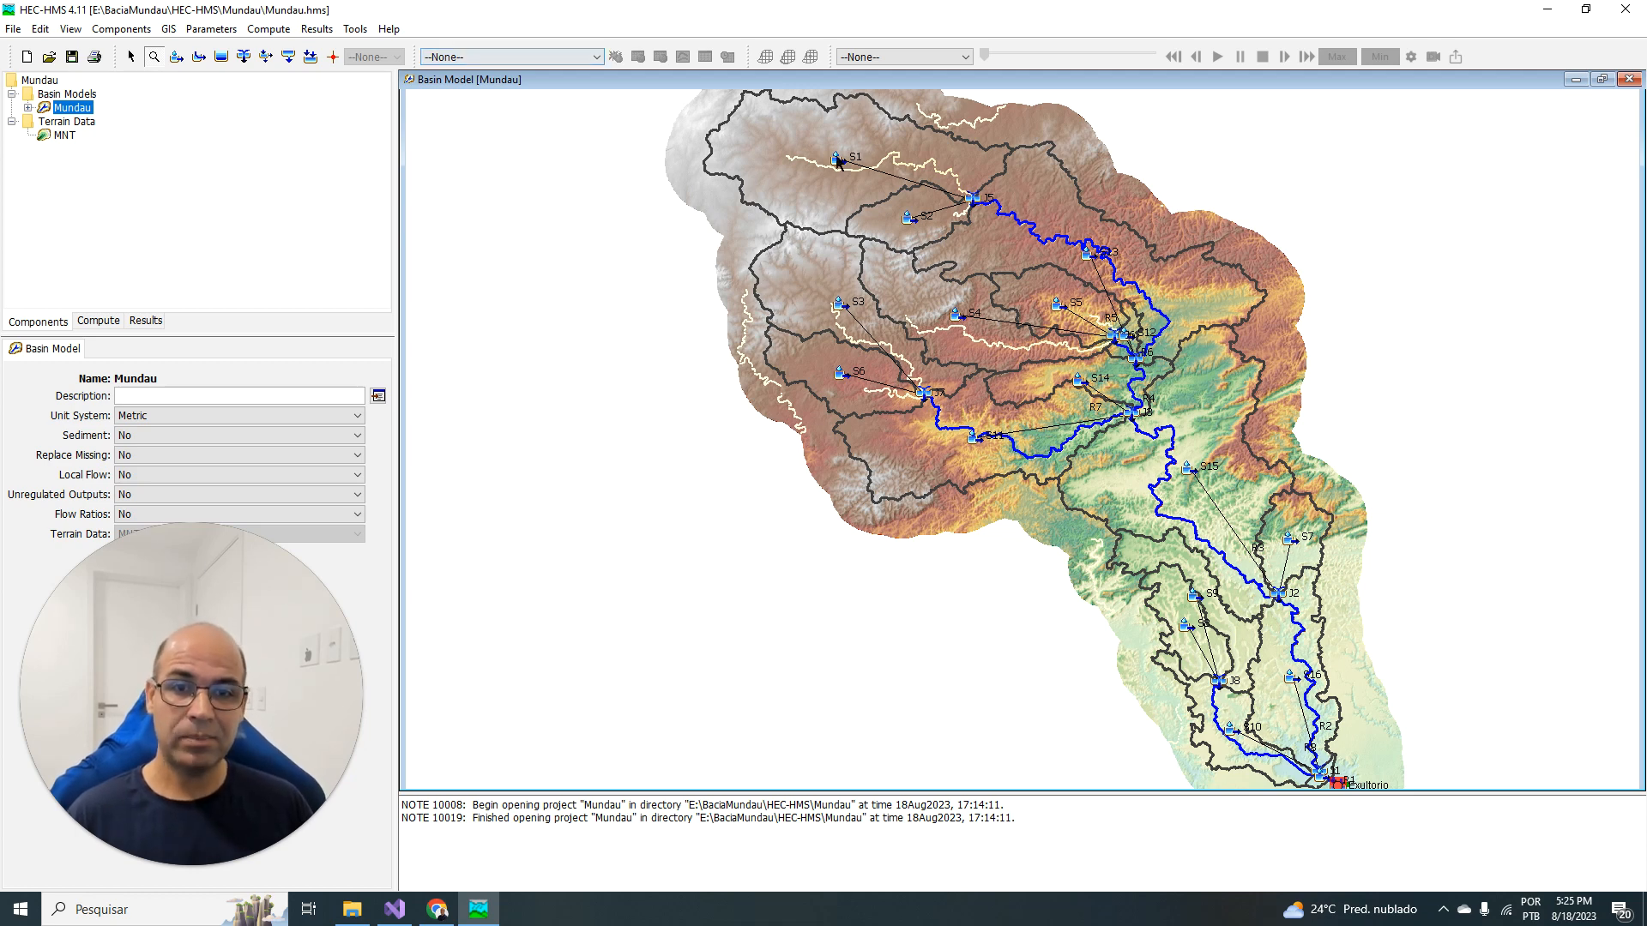
Step: Expand the Mundau basin model's element list and examine the area of subbasin S1
left_click(29, 108)
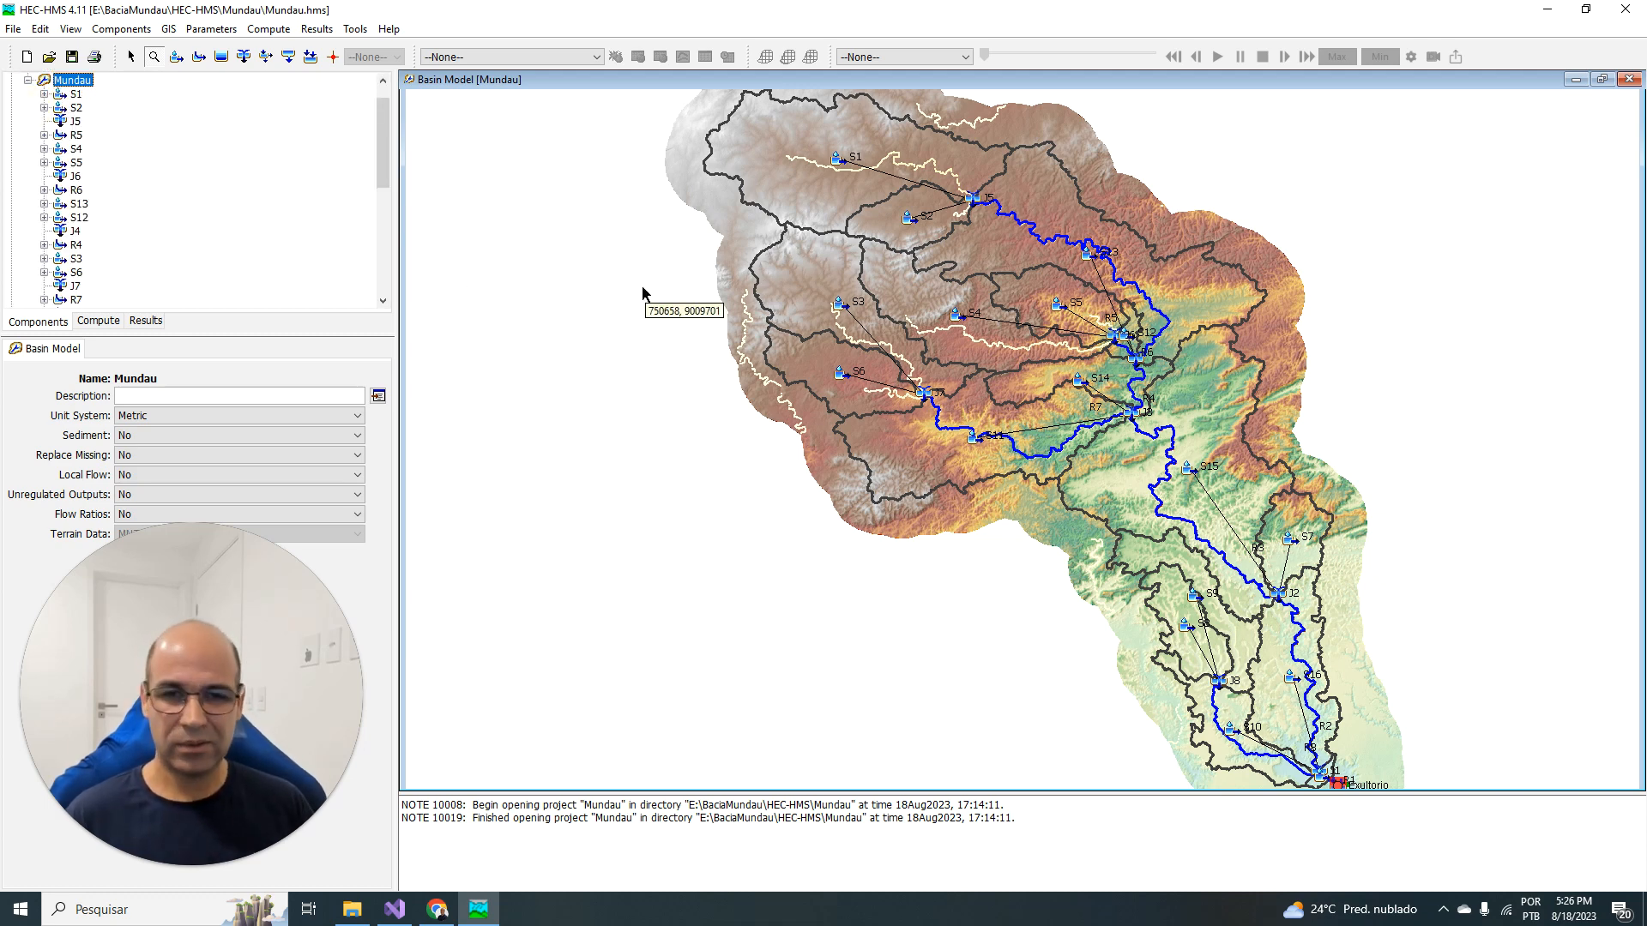
left_click(77, 94)
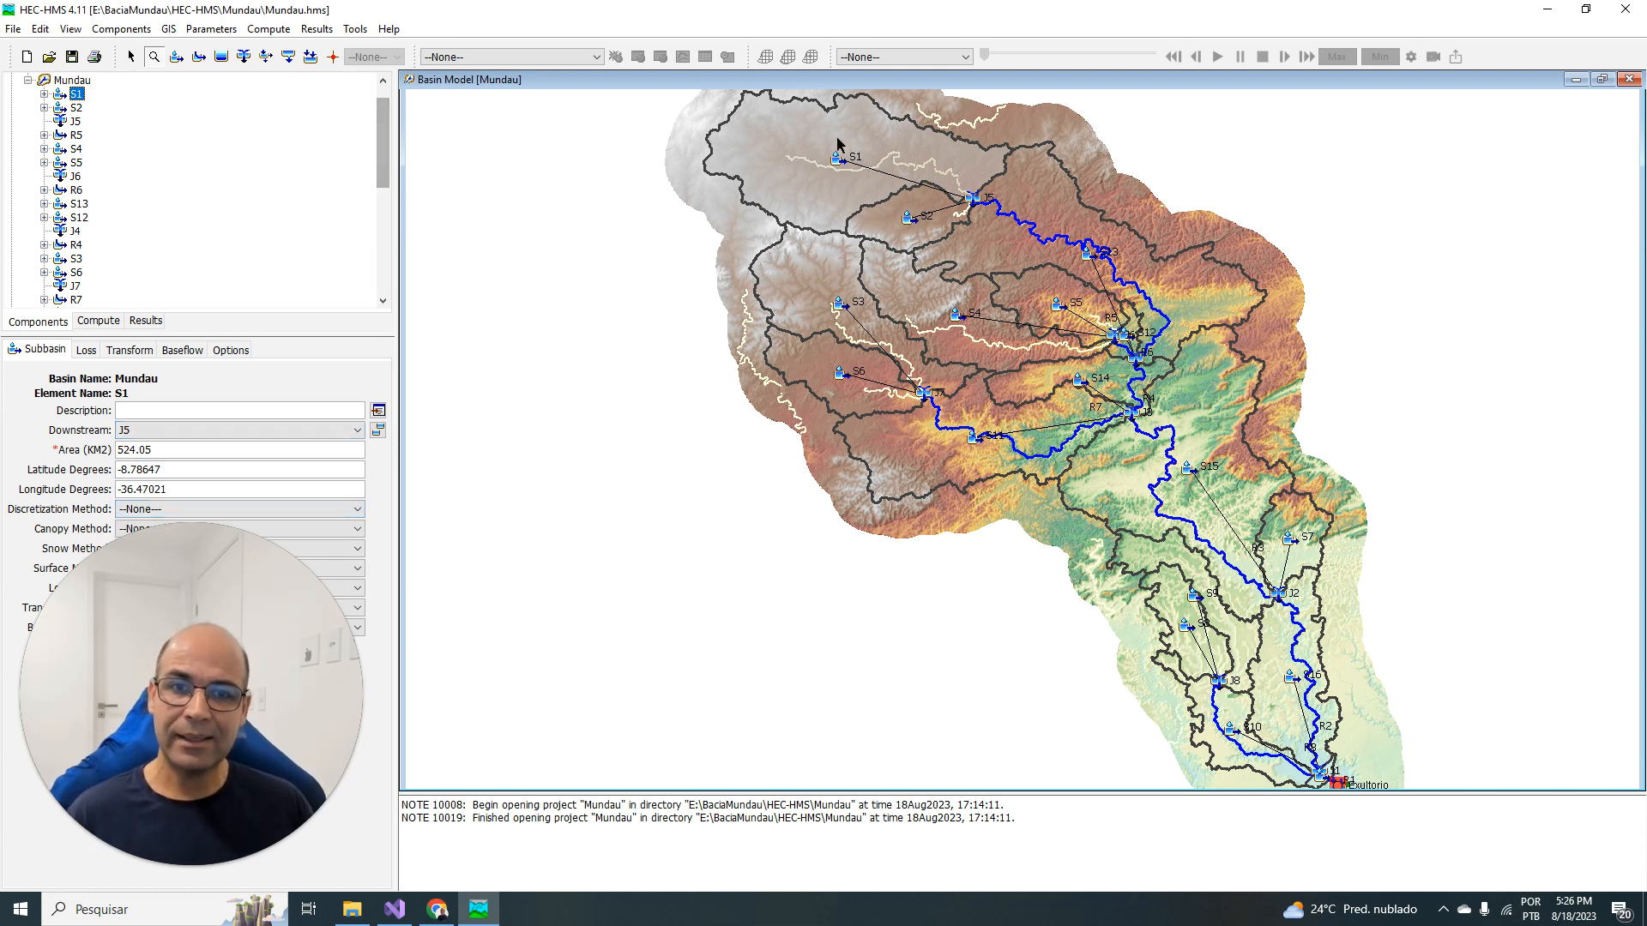
double_click(158, 453)
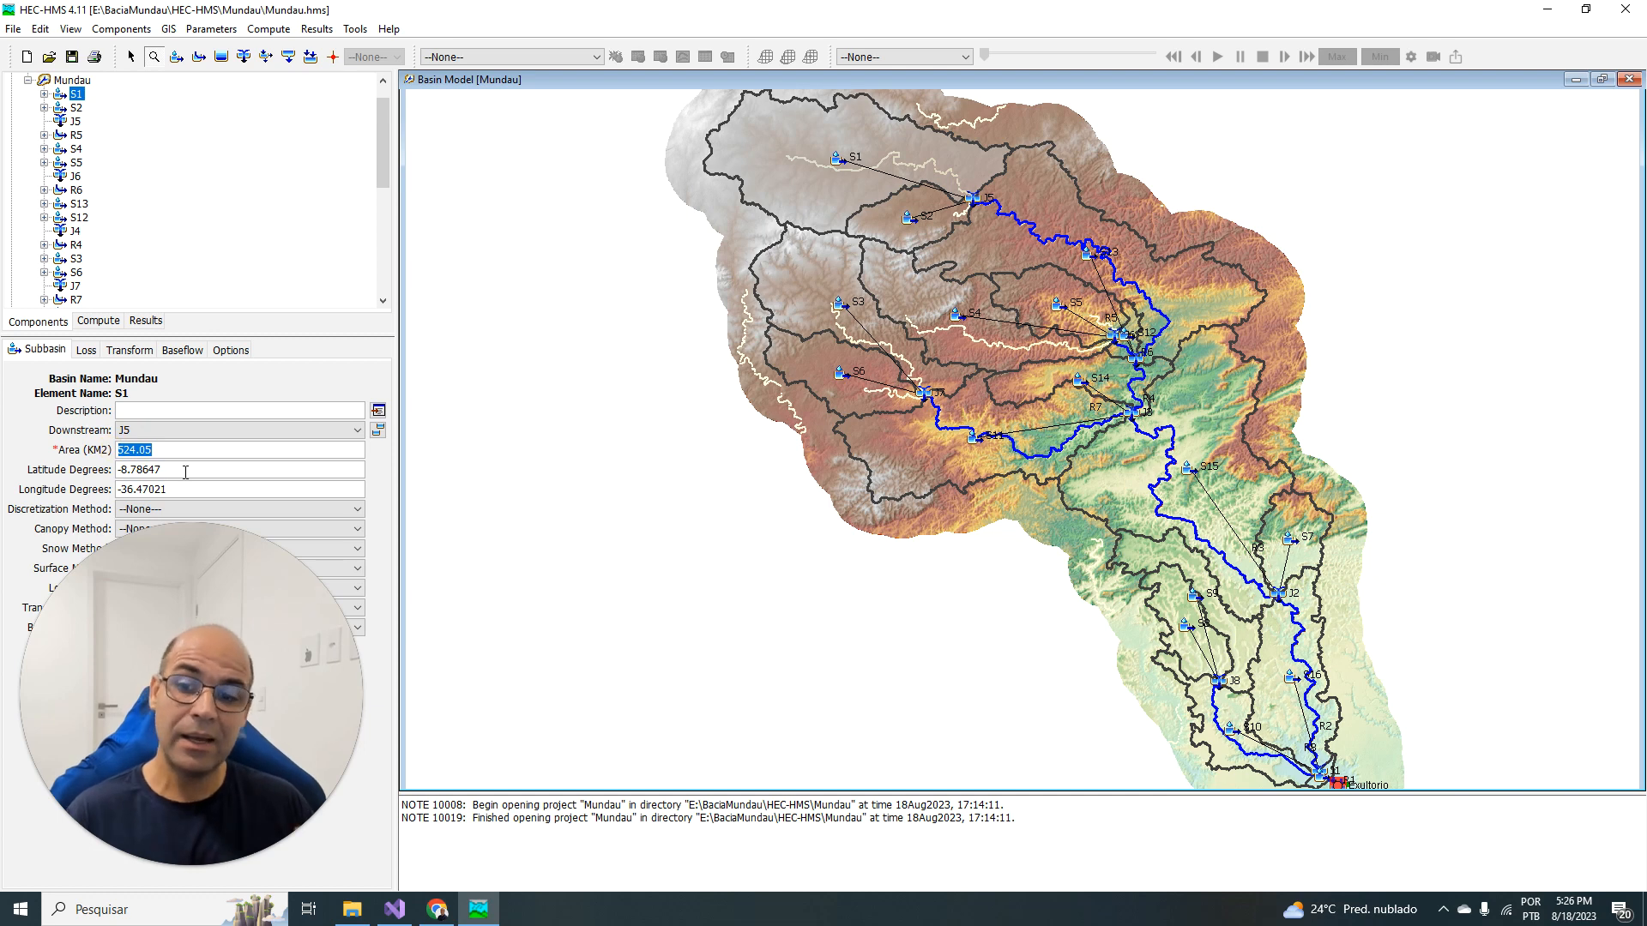